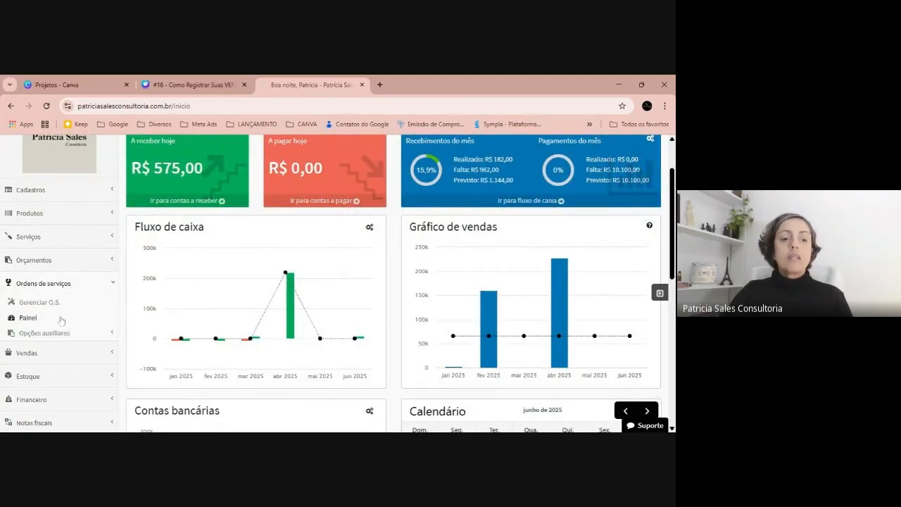
Create a new extra field for service orders and name it "primeiro atendimento".
{"action": "left_click", "coordinate": [56, 326]}
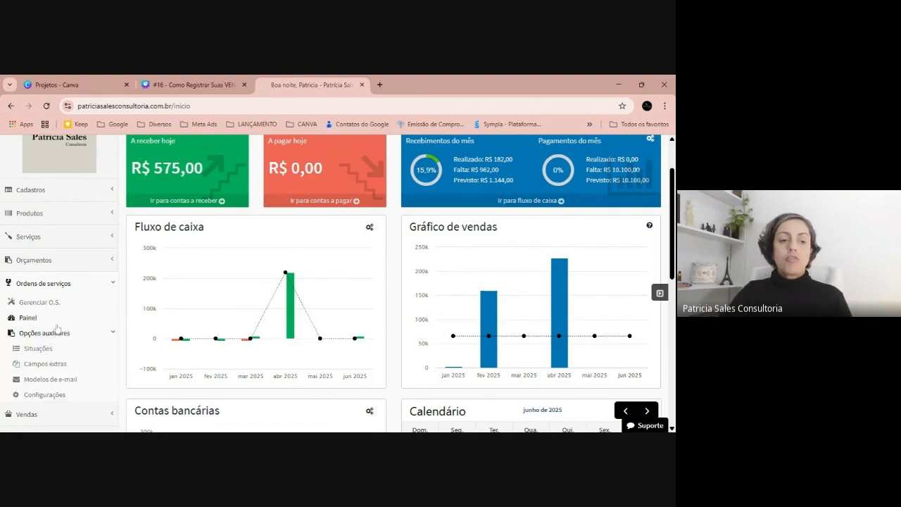
{"action": "scroll", "coordinate": [57, 327], "scroll_direction": "down", "scroll_amount": 1}
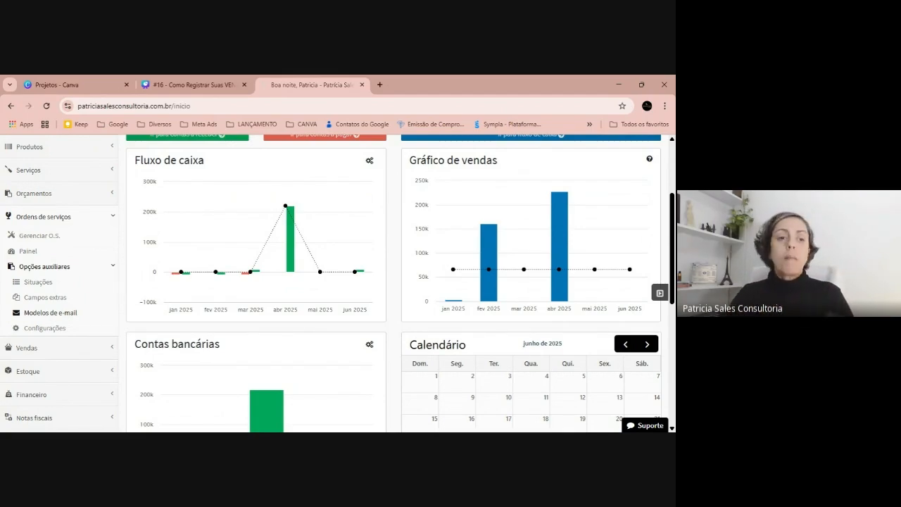
{"action": "left_click", "coordinate": [34, 296]}
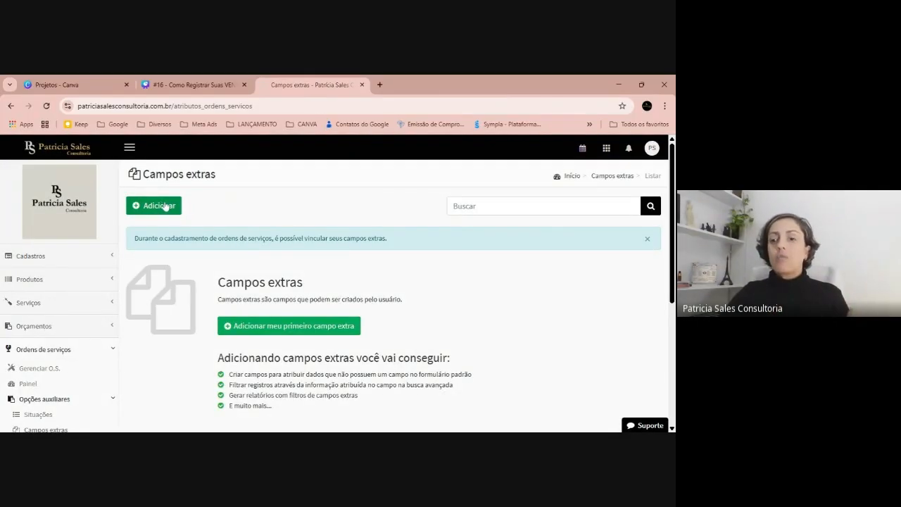
{"action": "left_click", "coordinate": [164, 206]}
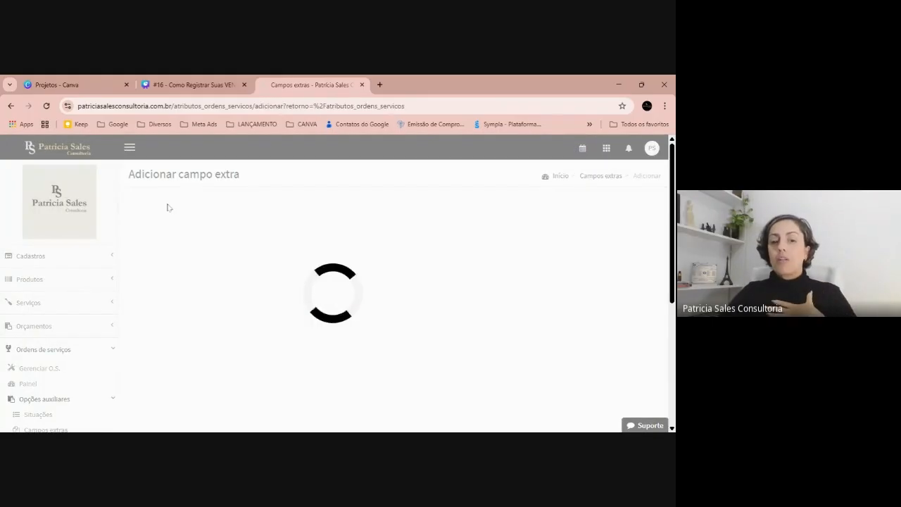
{"action": "left_click", "coordinate": [171, 228]}
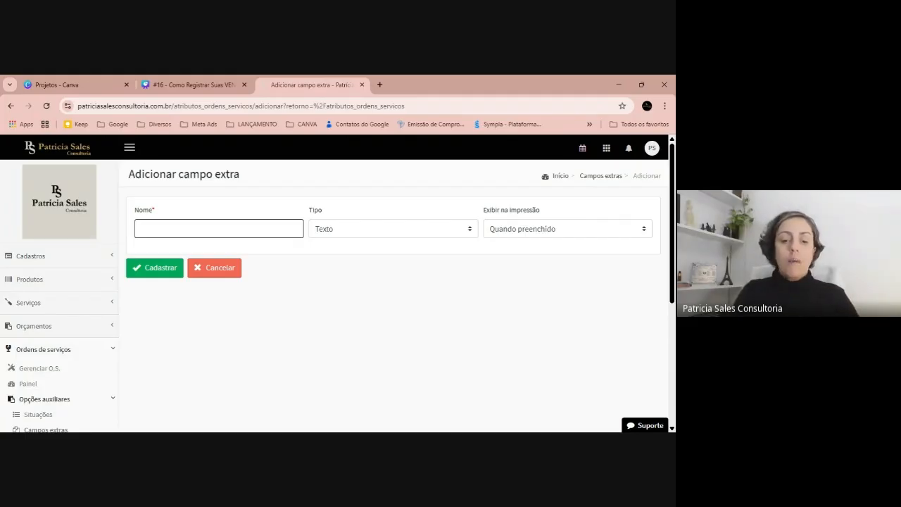
{"action": "type", "text": "pimeiro "}
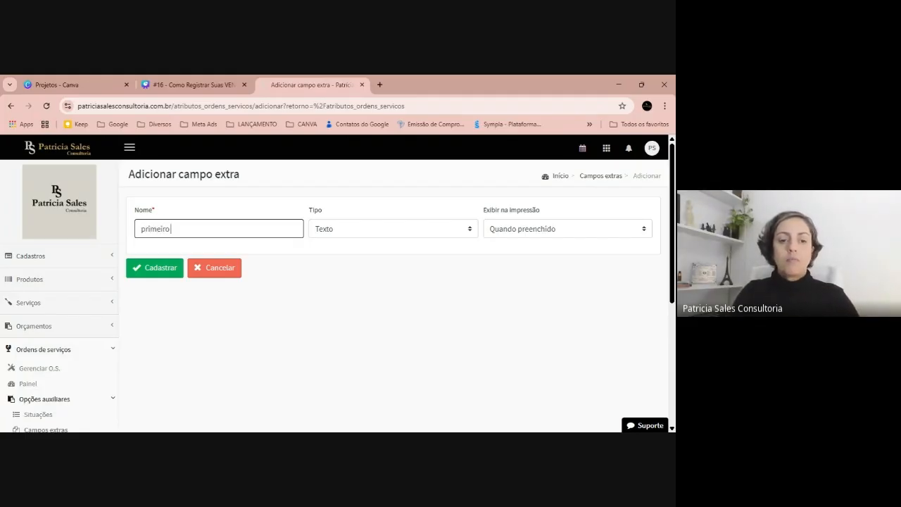
{"action": "type", "text": "atendime"}
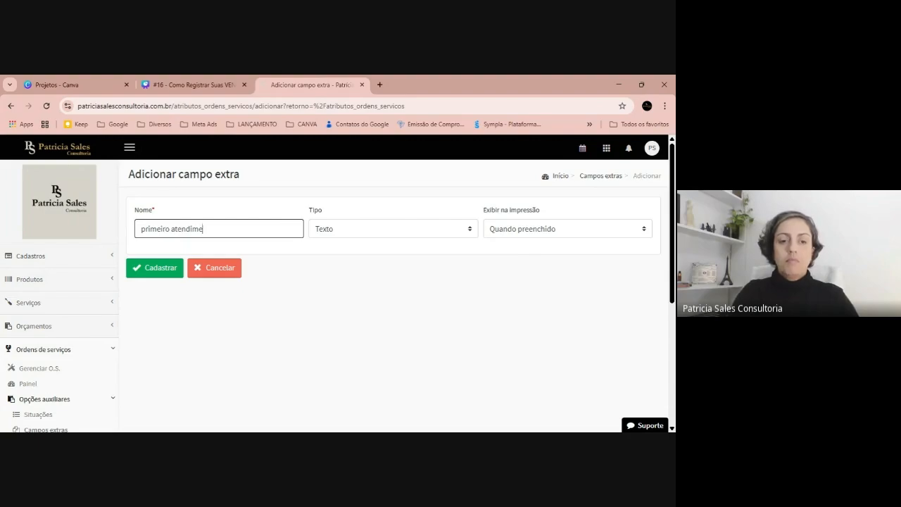
{"action": "type", "text": "noto"}
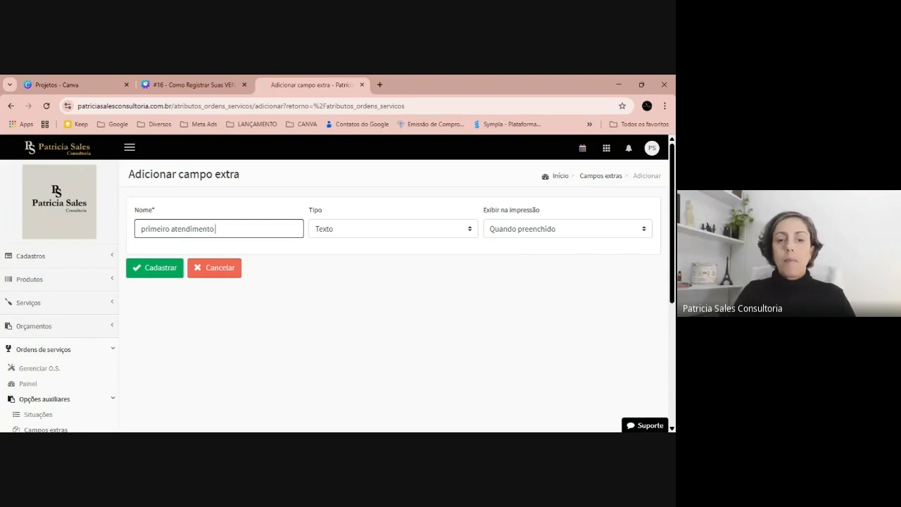
Set the extra field's type to Múltipla escolha and enter "Sim" as its first option.
{"action": "left_click", "coordinate": [346, 228]}
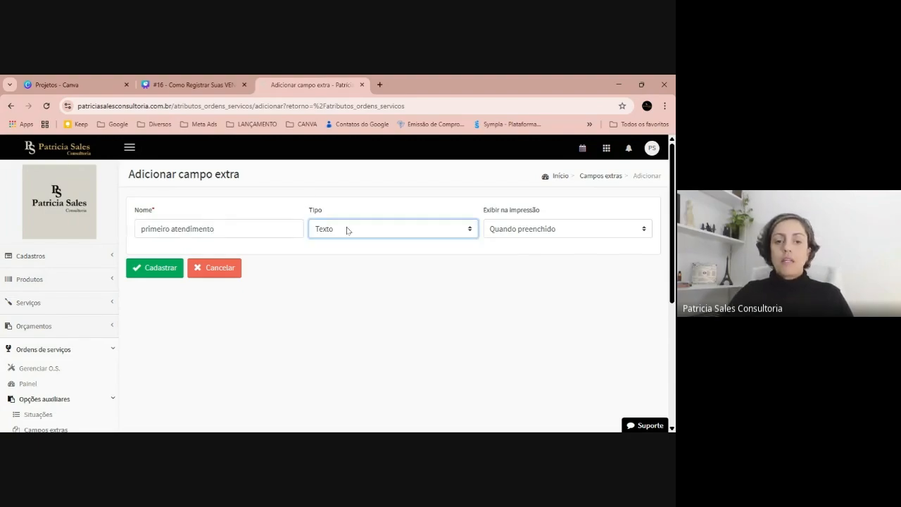
{"action": "left_click", "coordinate": [416, 301]}
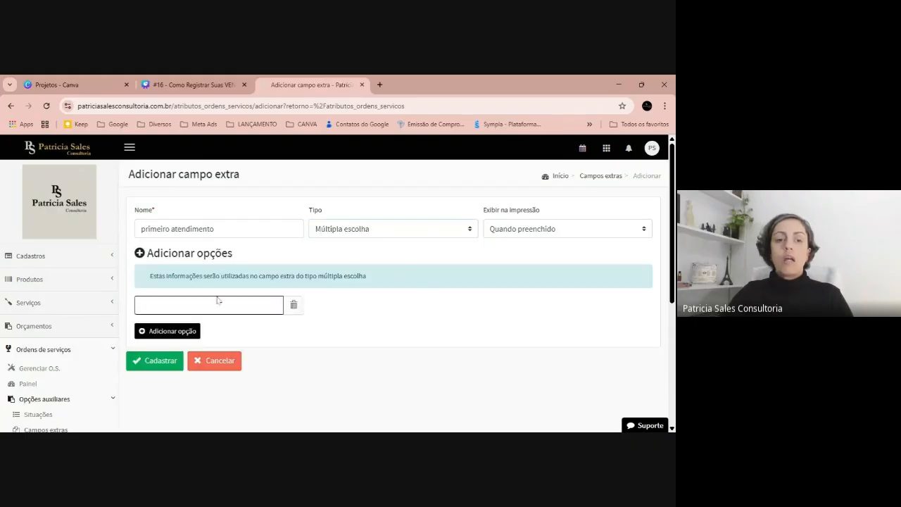
{"action": "type", "text": "im"}
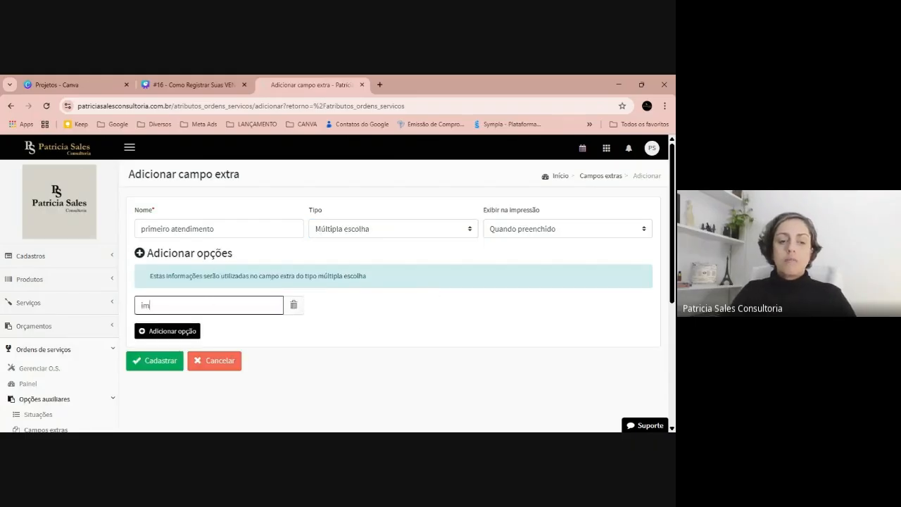
{"action": "type", "text": "Sim"}
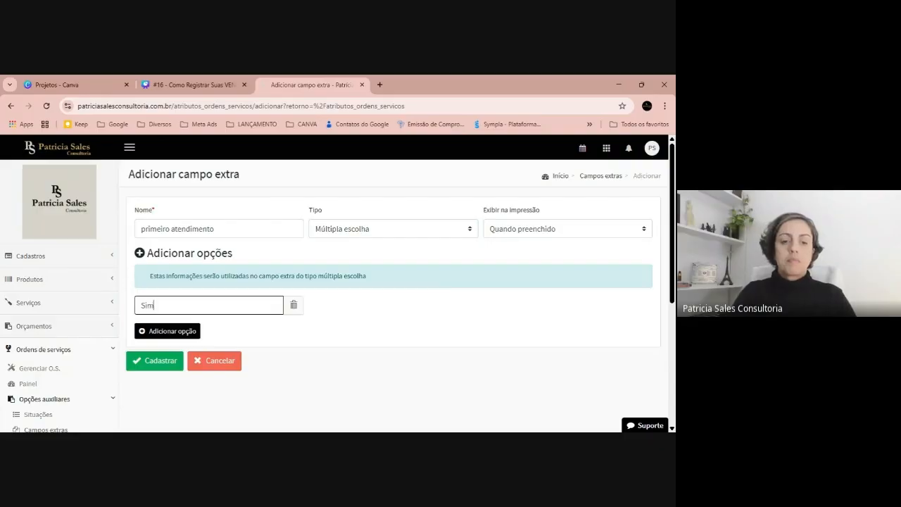
{"action": "left_click", "coordinate": [171, 336]}
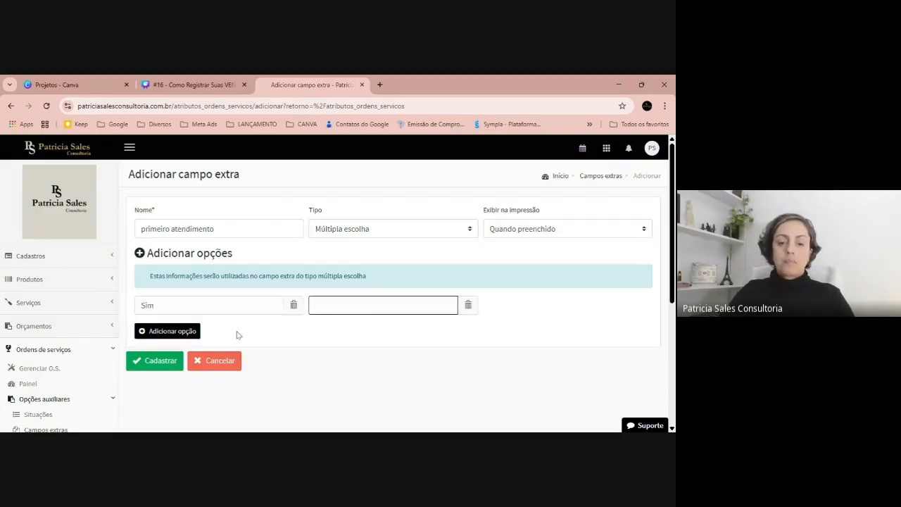
{"action": "type", "text": "Não"}
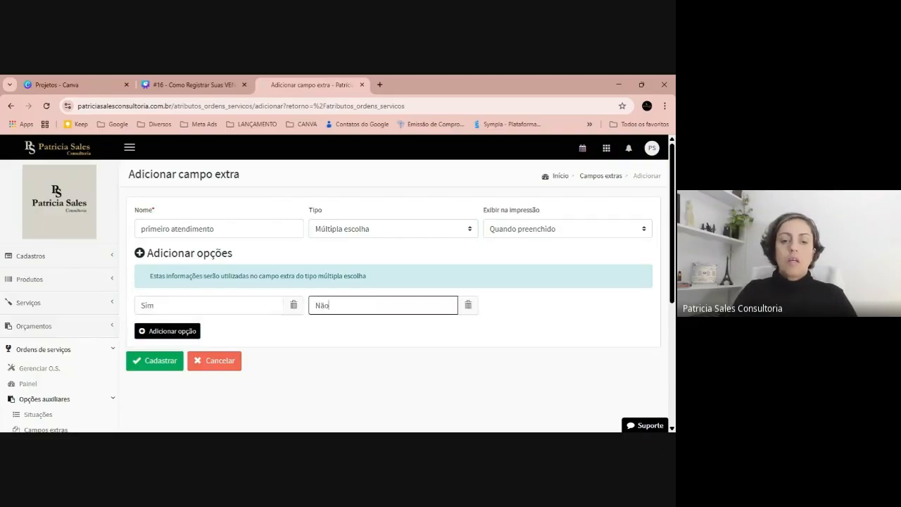
{"action": "left_click", "coordinate": [468, 305]}
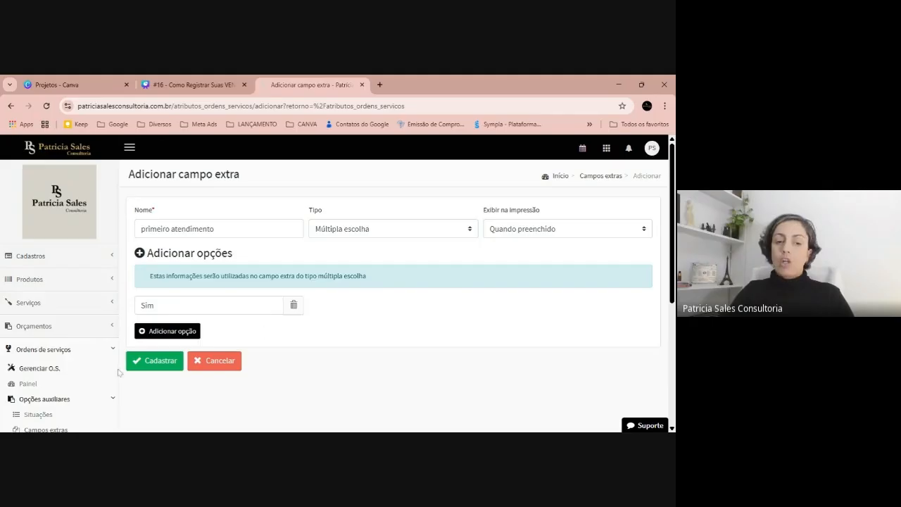
Register the "primeiro atendimento" extra field.
{"action": "left_click", "coordinate": [149, 361]}
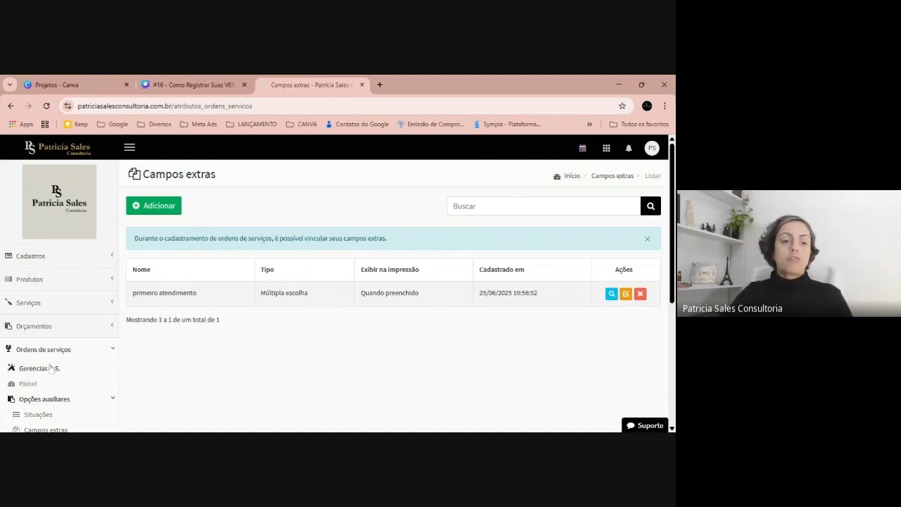
In the service order settings, set OS sem condições de pagamento to Permitir gerar.
{"action": "scroll", "coordinate": [48, 369], "scroll_direction": "down", "scroll_amount": 2}
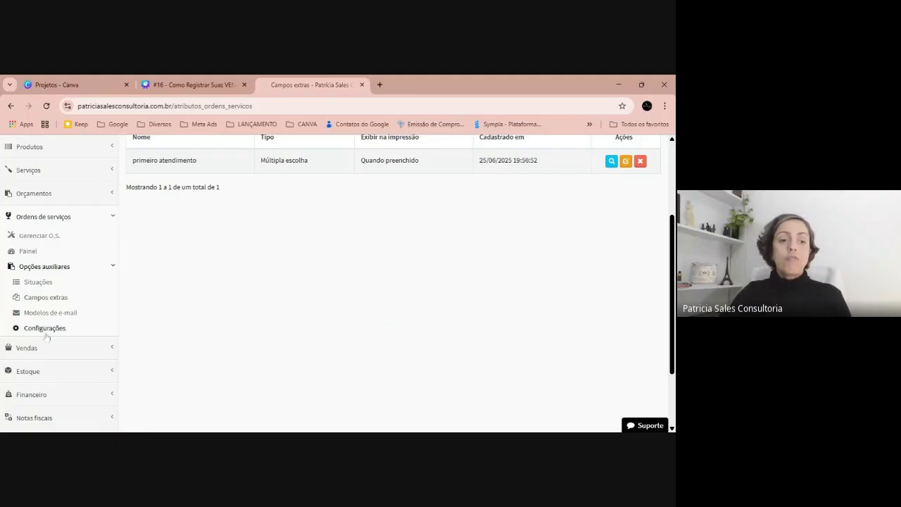
{"action": "left_click", "coordinate": [46, 335]}
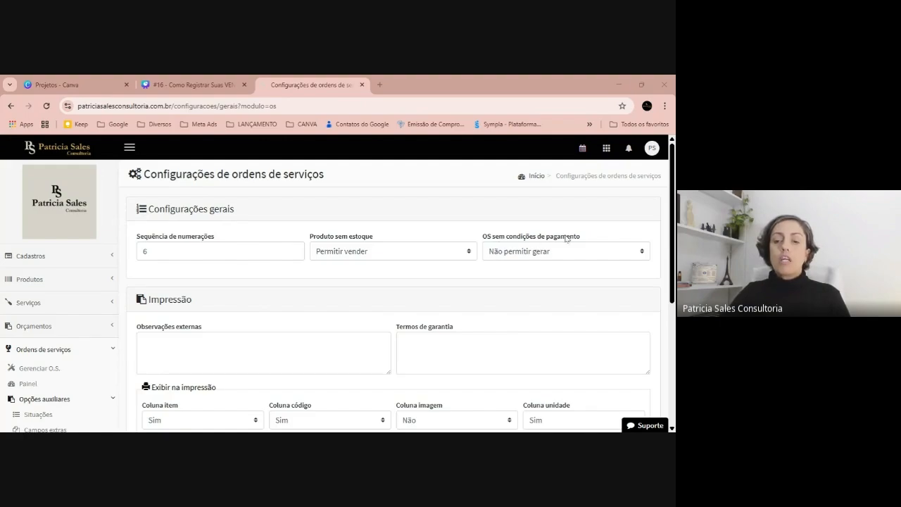
{"action": "left_click", "coordinate": [567, 252]}
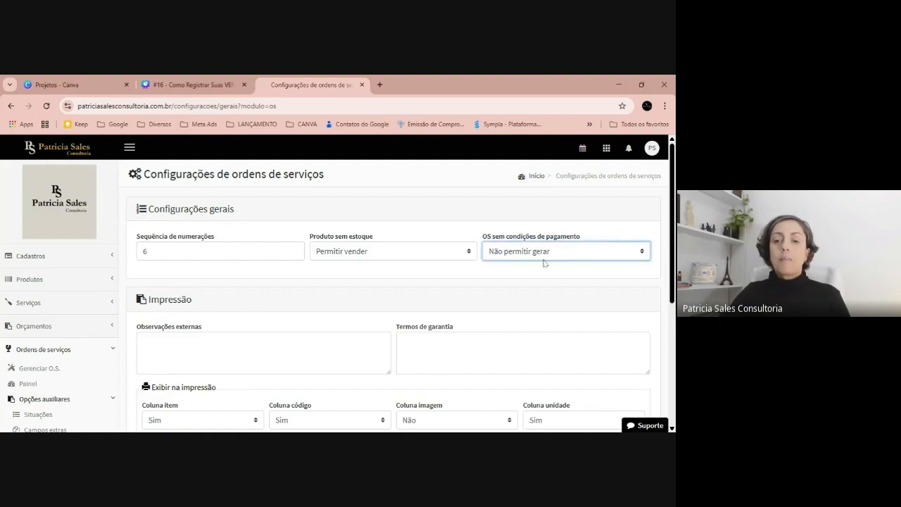
{"action": "left_click", "coordinate": [544, 263]}
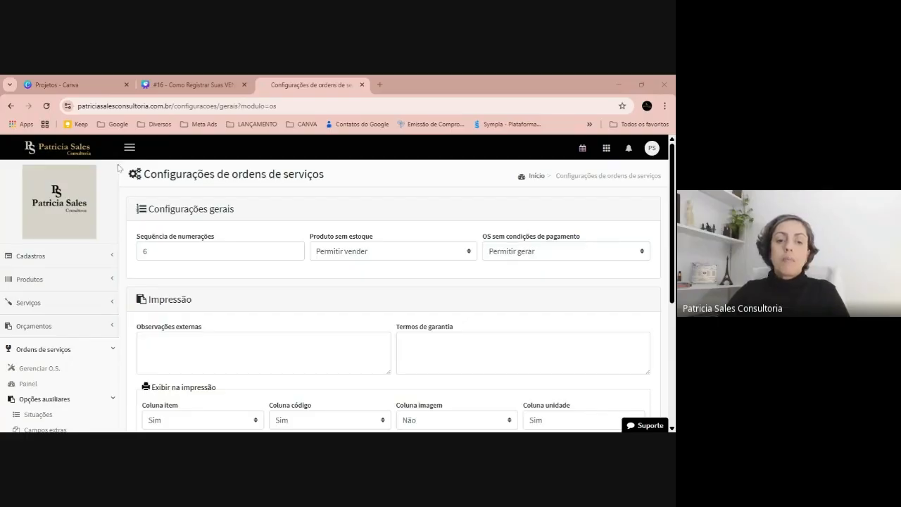
Go through the external notes, warranty terms and print column options, and save the service order settings.
{"action": "left_click", "coordinate": [169, 325]}
{"action": "scroll", "coordinate": [243, 334], "scroll_direction": "down", "scroll_amount": 1}
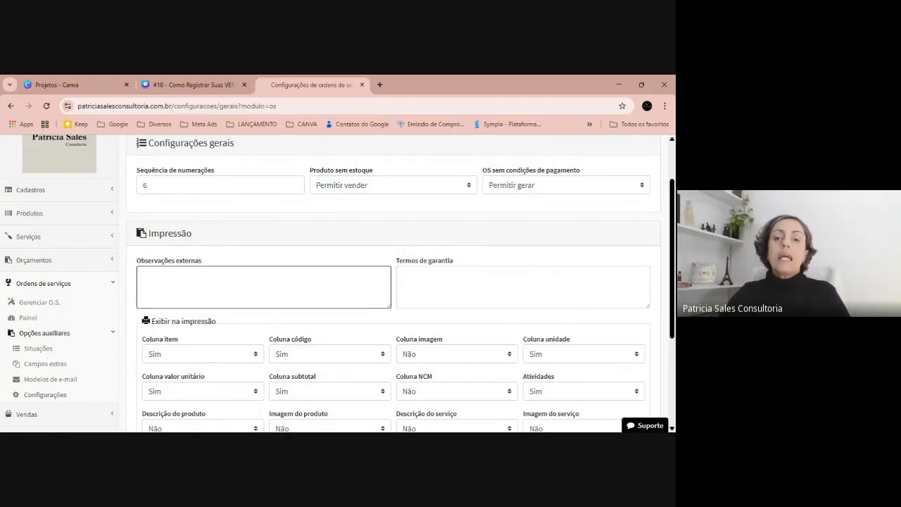
{"action": "left_click", "coordinate": [458, 286]}
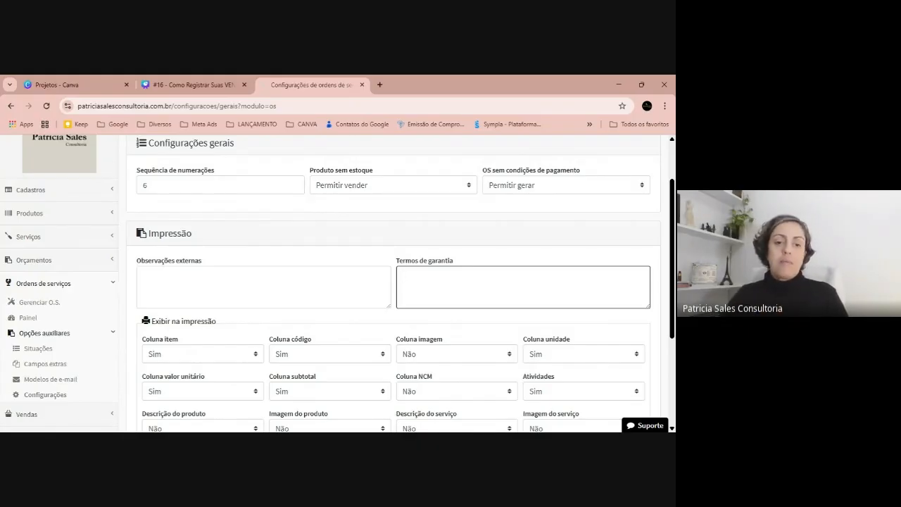
{"action": "scroll", "coordinate": [261, 233], "scroll_direction": "down", "scroll_amount": 2}
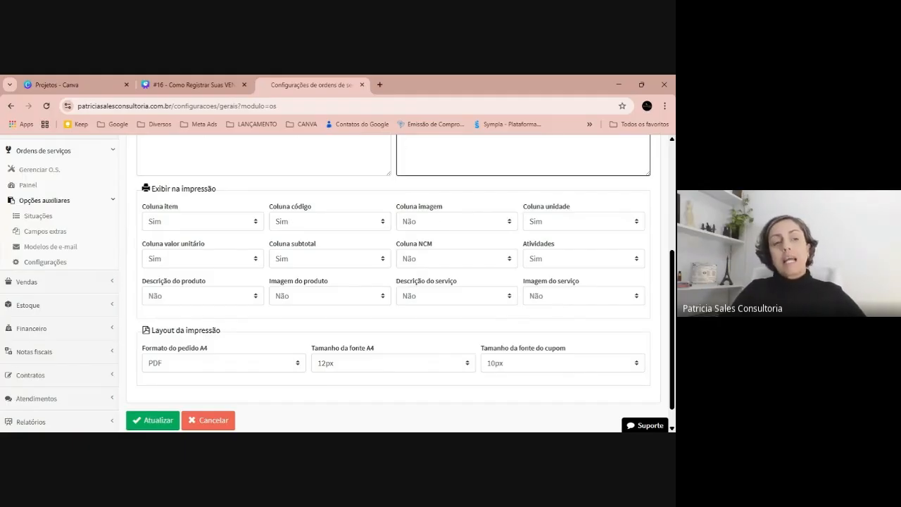
{"action": "left_click", "coordinate": [435, 224]}
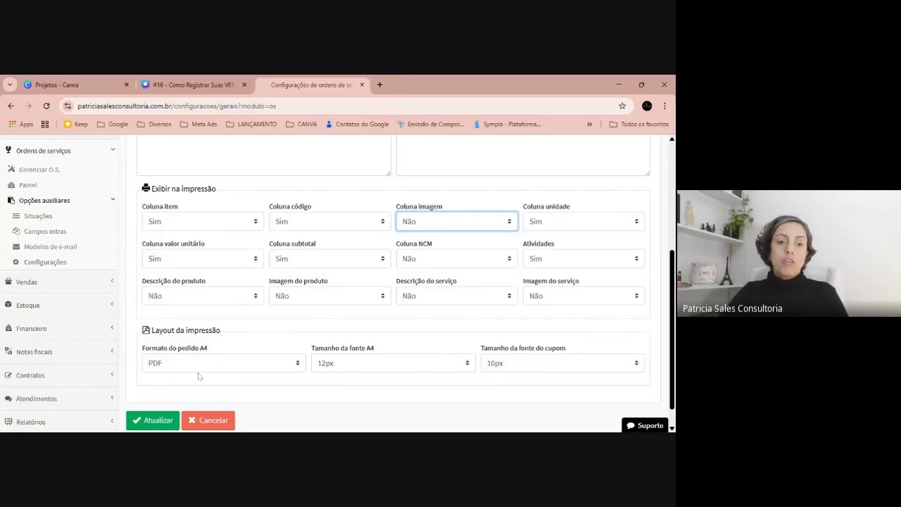
{"action": "left_click", "coordinate": [152, 420]}
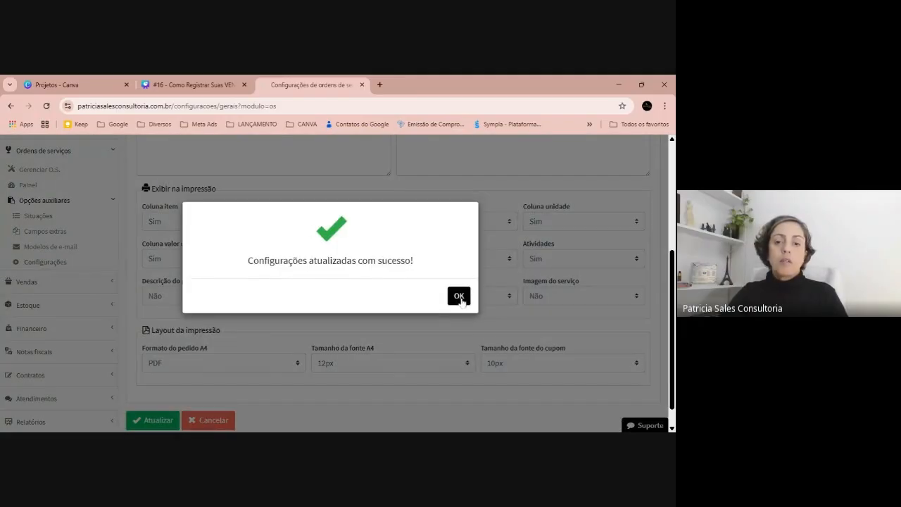
{"action": "left_click", "coordinate": [459, 296]}
Open the service orders dashboard with its deadline and priority overviews.
{"action": "scroll", "coordinate": [191, 233], "scroll_direction": "up", "scroll_amount": 4}
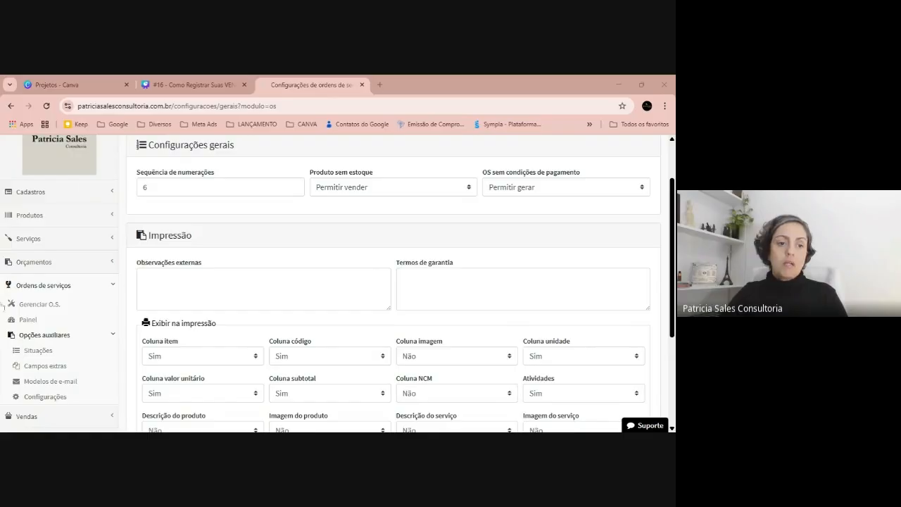
{"action": "left_click", "coordinate": [30, 320]}
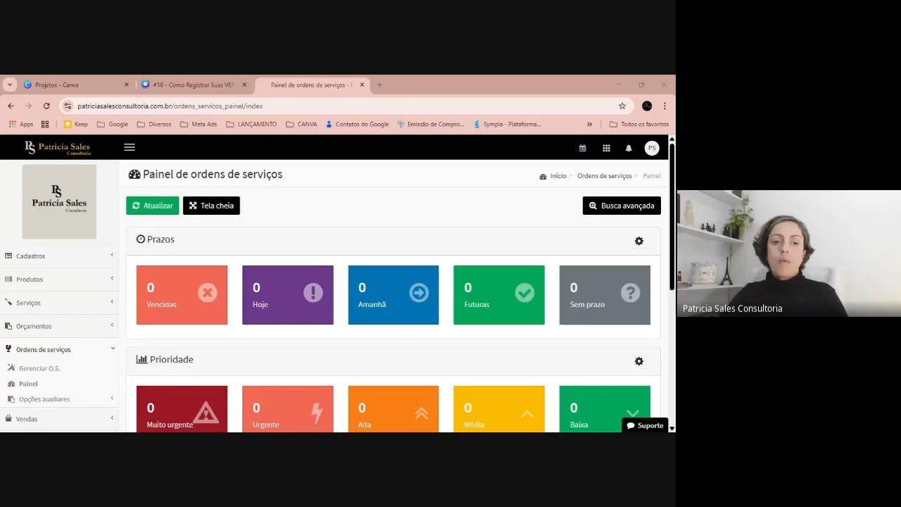
{"action": "scroll", "coordinate": [423, 195], "scroll_direction": "down", "scroll_amount": 1}
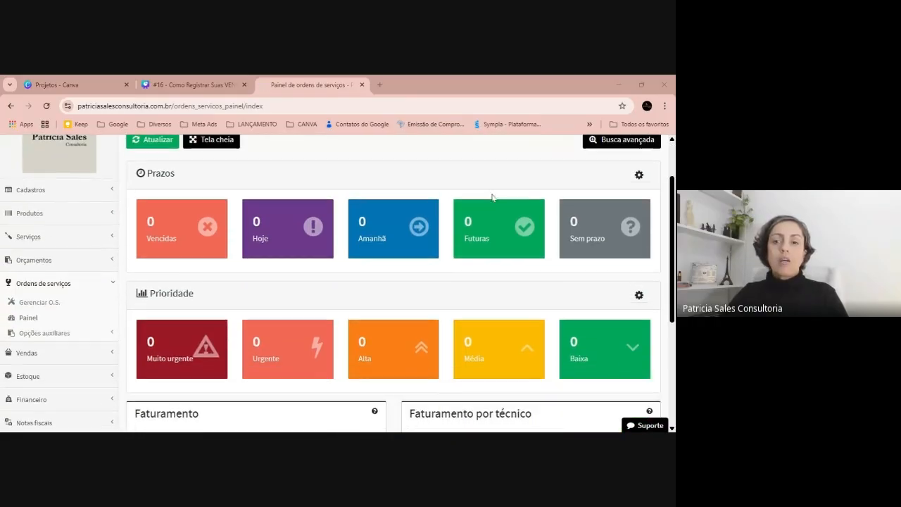
Try to filter the service orders dashboard by entry dates from 30/05/2022 to 30/06/2025.
{"action": "left_click", "coordinate": [617, 141]}
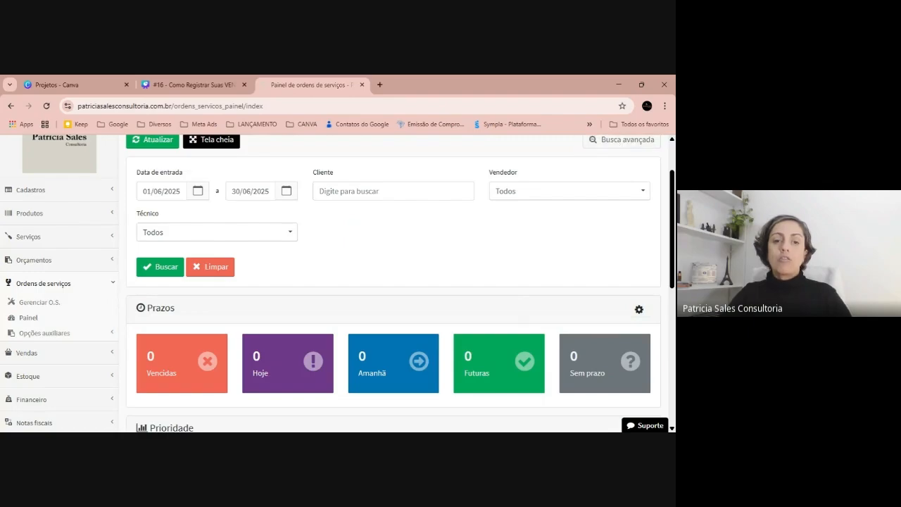
{"action": "left_click", "coordinate": [197, 192]}
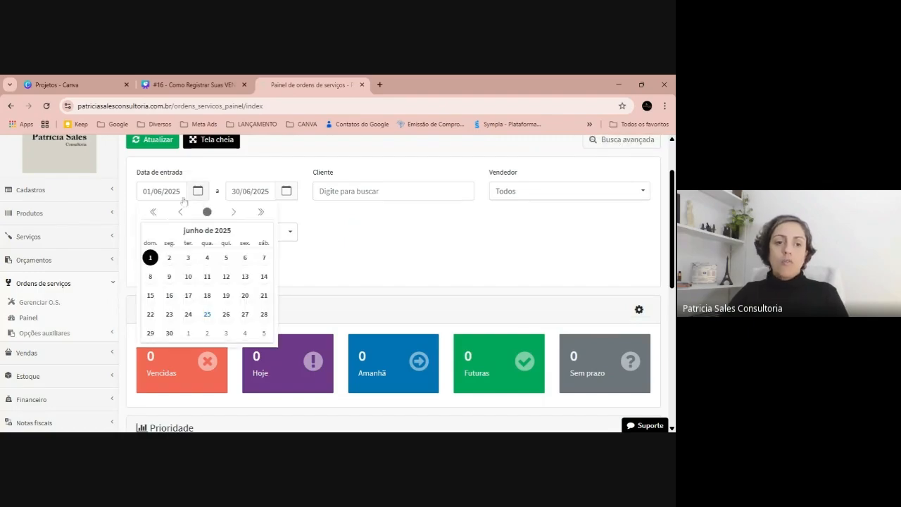
{"action": "left_click", "coordinate": [152, 212]}
{"action": "left_click", "coordinate": [152, 212]}
{"action": "left_click", "coordinate": [152, 211]}
{"action": "left_click", "coordinate": [170, 258]}
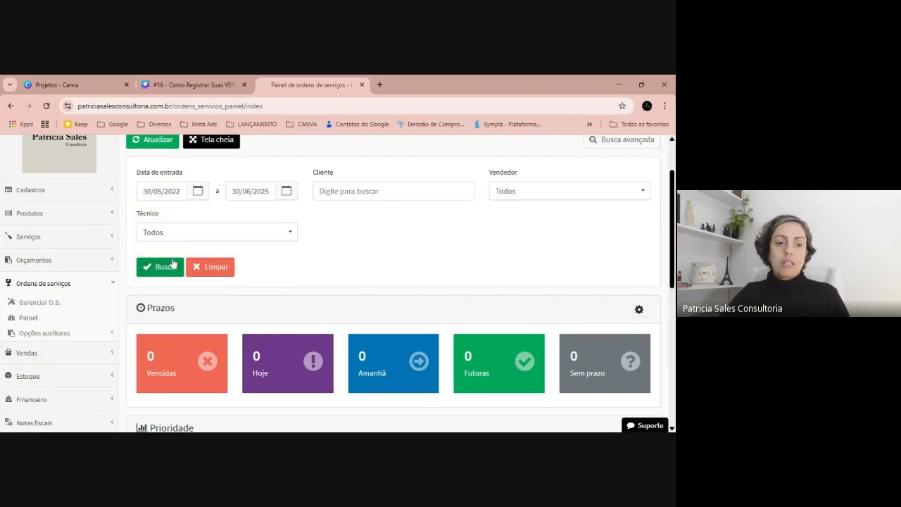
{"action": "left_click", "coordinate": [164, 268]}
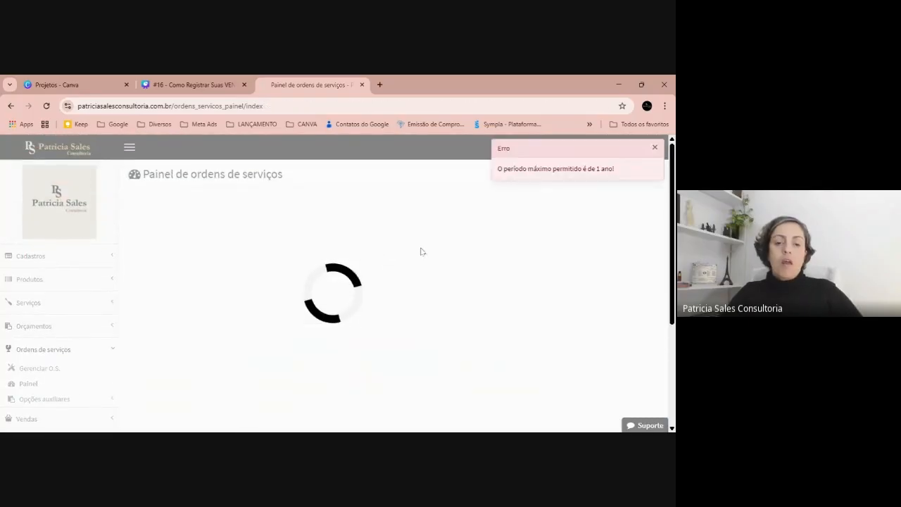
{"action": "scroll", "coordinate": [468, 254], "scroll_direction": "down", "scroll_amount": 1}
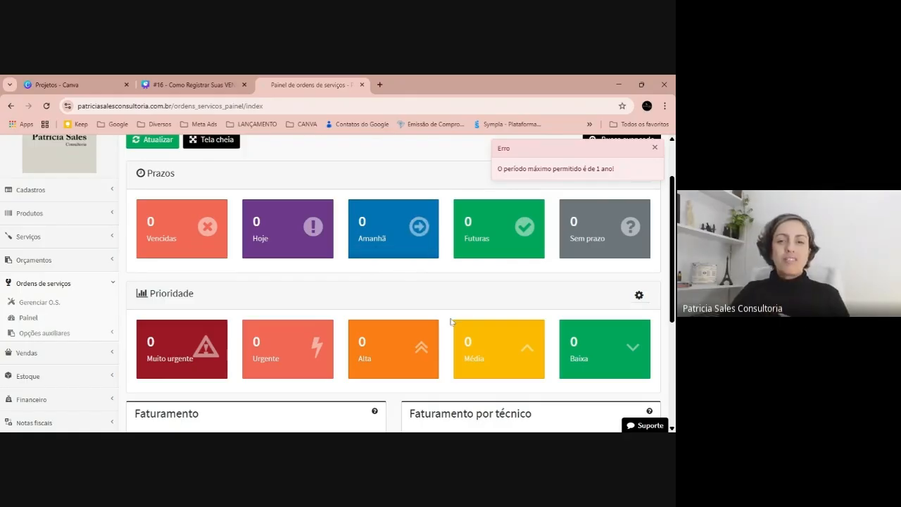
{"action": "scroll", "coordinate": [454, 324], "scroll_direction": "up", "scroll_amount": 1}
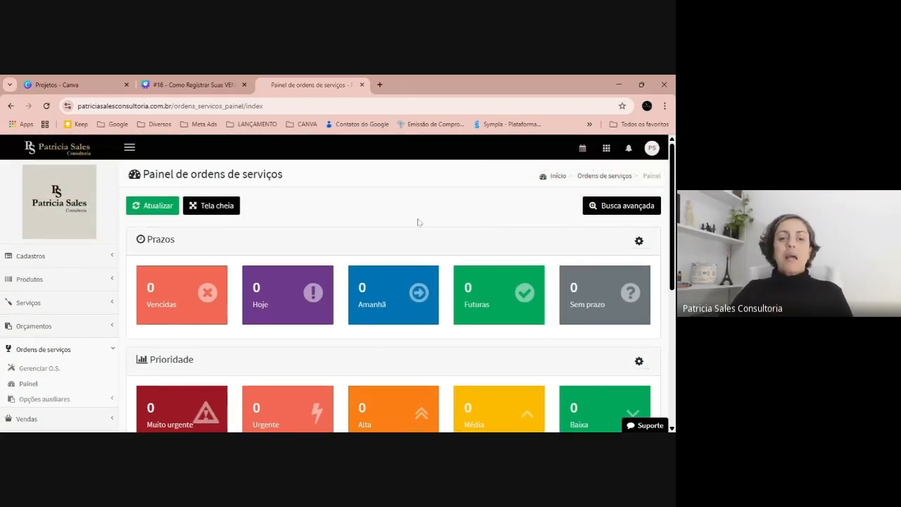
{"action": "scroll", "coordinate": [418, 222], "scroll_direction": "down", "scroll_amount": 1}
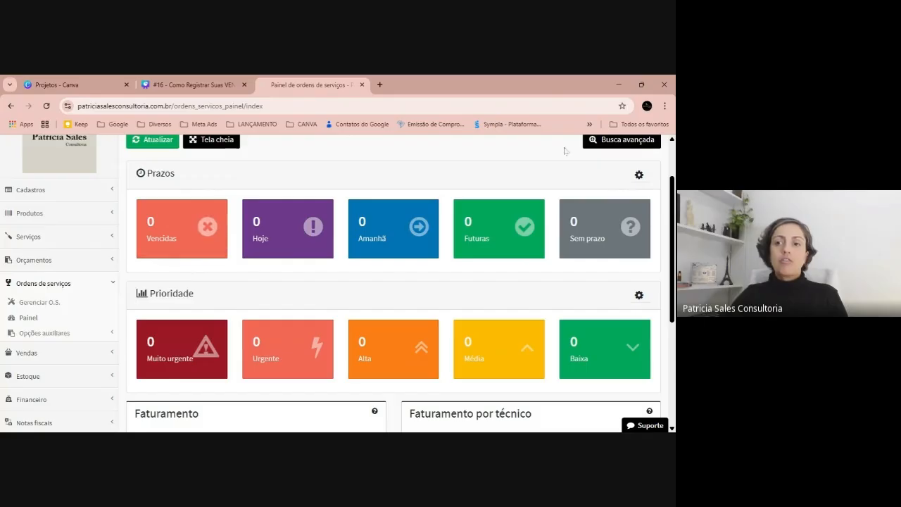
Filter the service orders dashboard by entry dates from 03/07/2024 to 30/06/2025.
{"action": "left_click", "coordinate": [622, 140]}
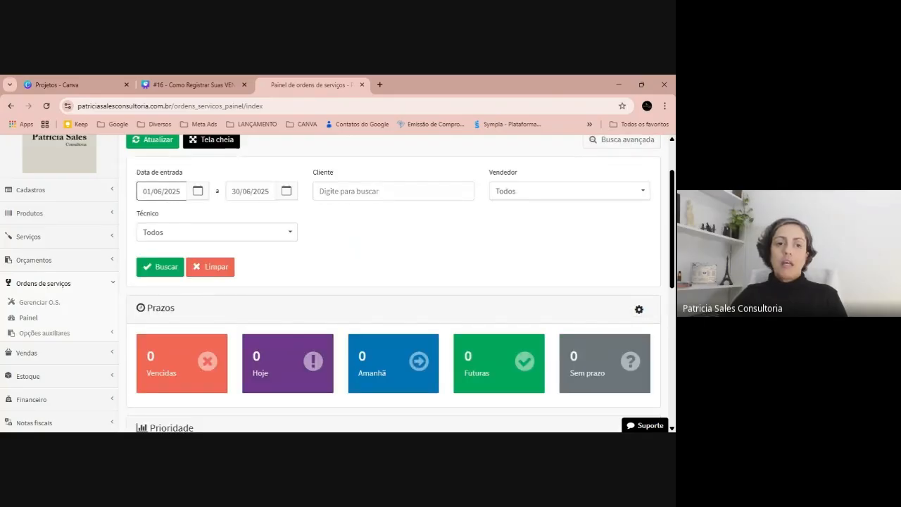
{"action": "left_click", "coordinate": [198, 191]}
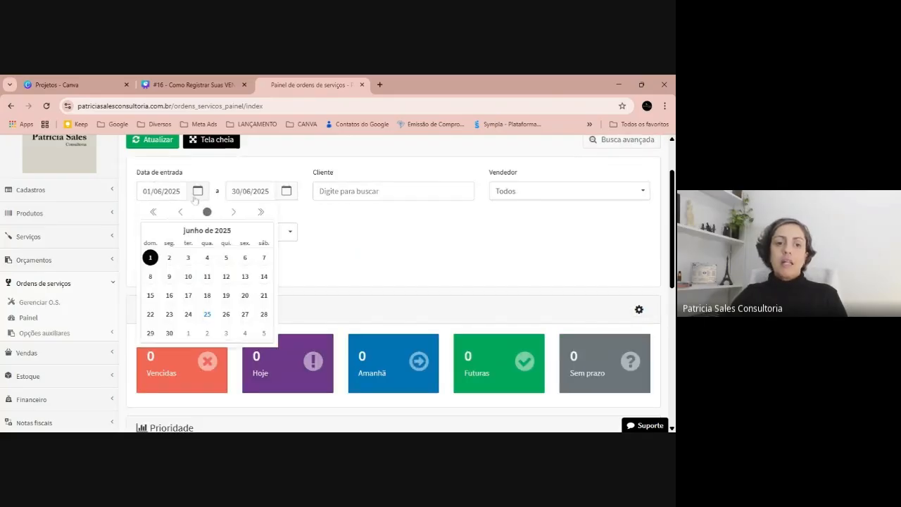
{"action": "left_click", "coordinate": [152, 212]}
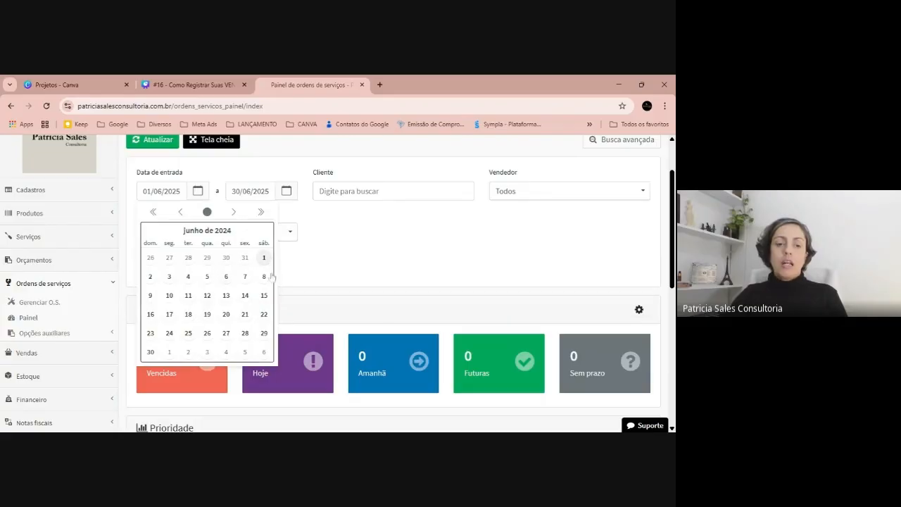
{"action": "left_click", "coordinate": [207, 357]}
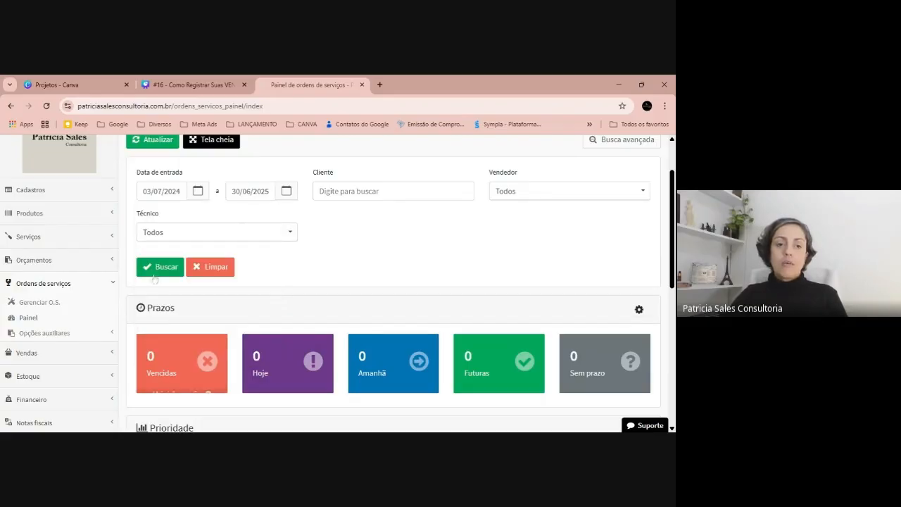
{"action": "left_click", "coordinate": [151, 267]}
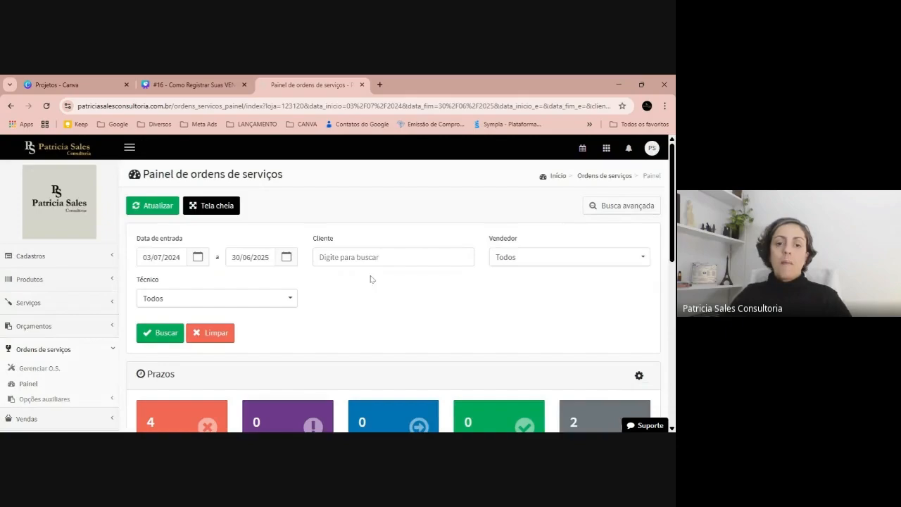
Exclude the Concretizada and Cancelada statuses from the Prazos overview.
{"action": "scroll", "coordinate": [214, 266], "scroll_direction": "down", "scroll_amount": 3}
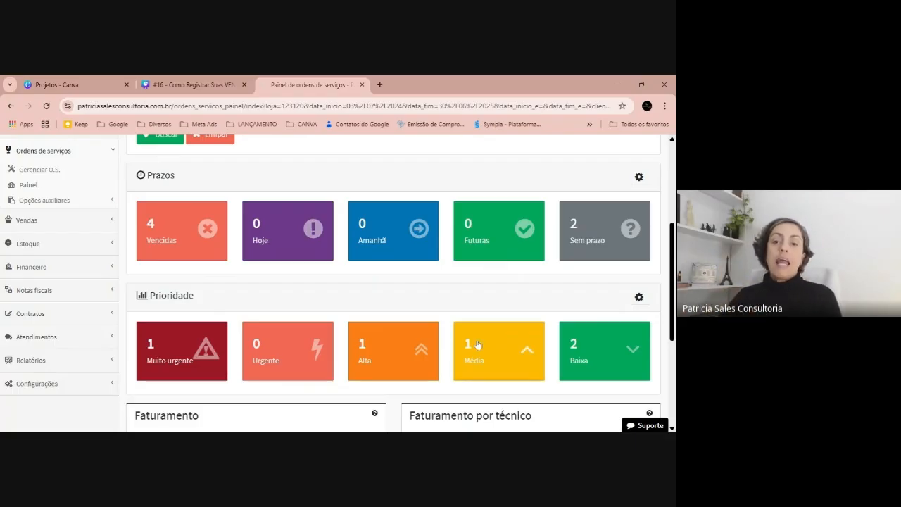
{"action": "left_click", "coordinate": [640, 178]}
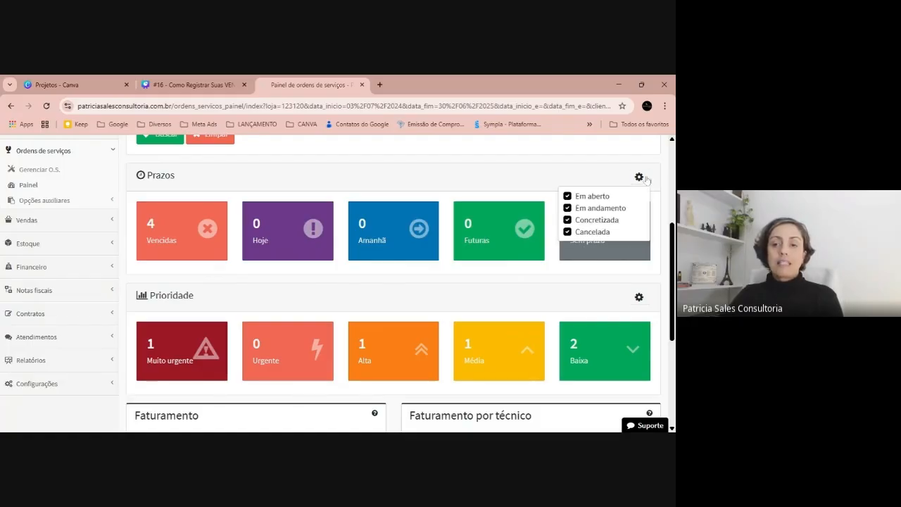
{"action": "left_click", "coordinate": [597, 221]}
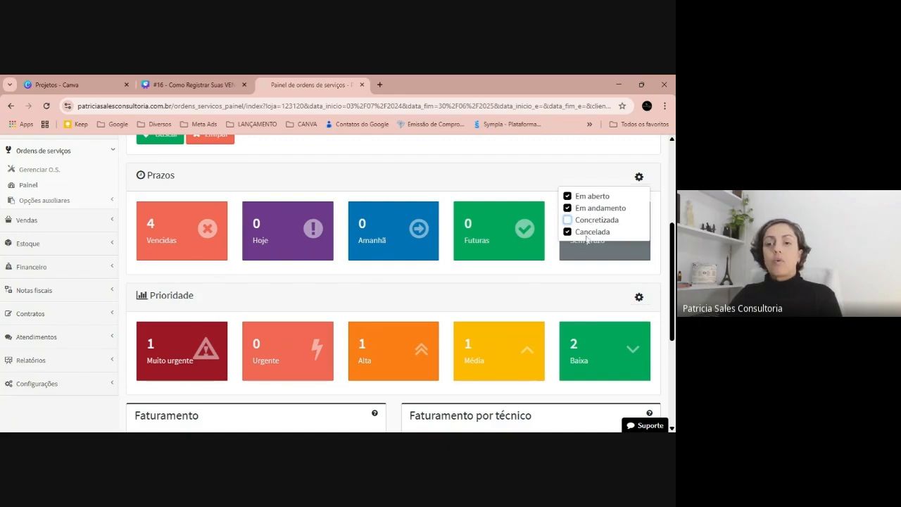
{"action": "left_click", "coordinate": [587, 233]}
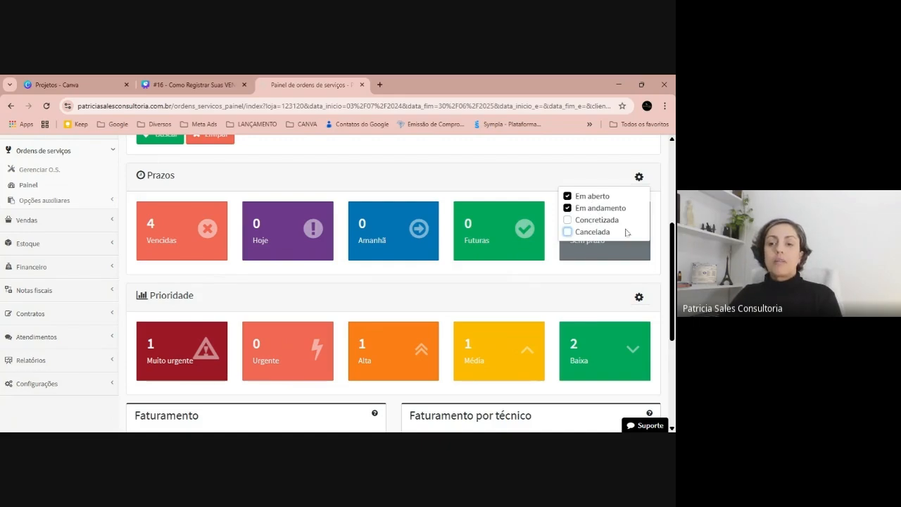
{"action": "left_click", "coordinate": [595, 168]}
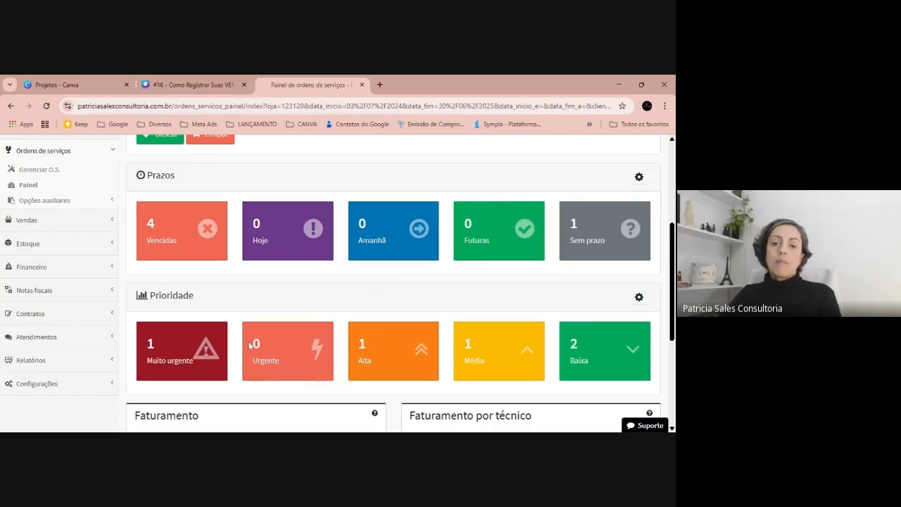
Open the list of overdue (Vencidas) service orders from the Prazos overview and look through it.
{"action": "left_click", "coordinate": [179, 229]}
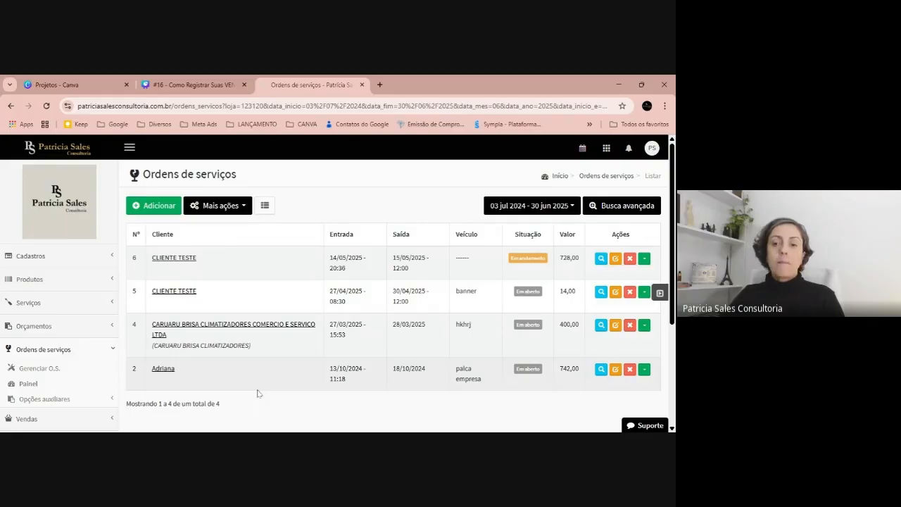
{"action": "scroll", "coordinate": [258, 393], "scroll_direction": "down", "scroll_amount": 1}
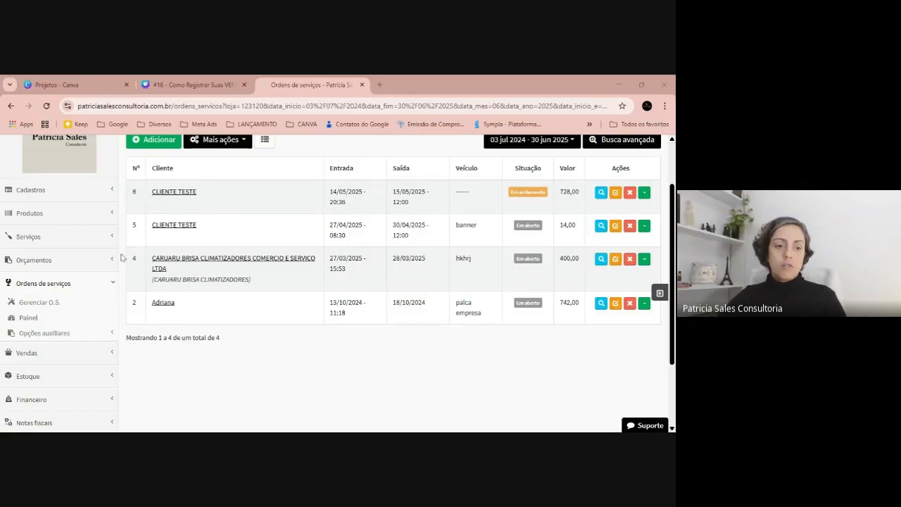
{"action": "scroll", "coordinate": [42, 338], "scroll_direction": "up", "scroll_amount": 1}
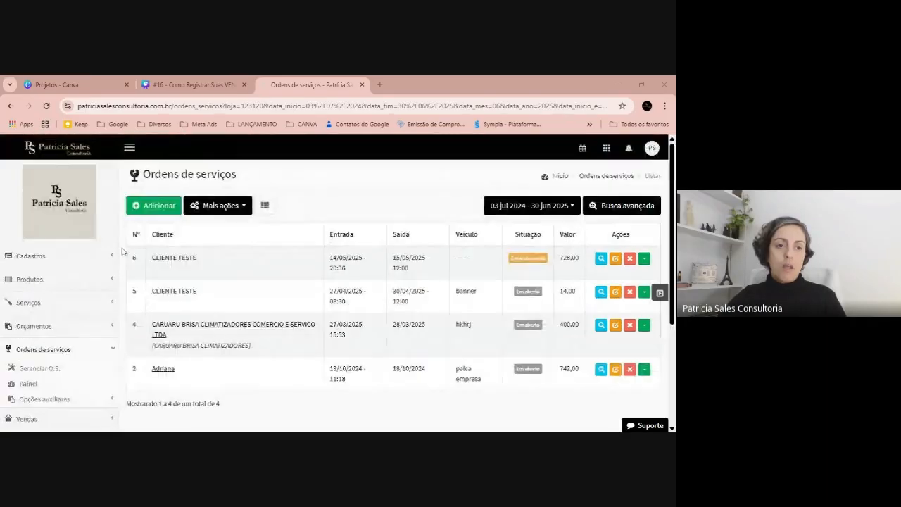
Go to the service order management page and start adding a new service order.
{"action": "left_click", "coordinate": [35, 369]}
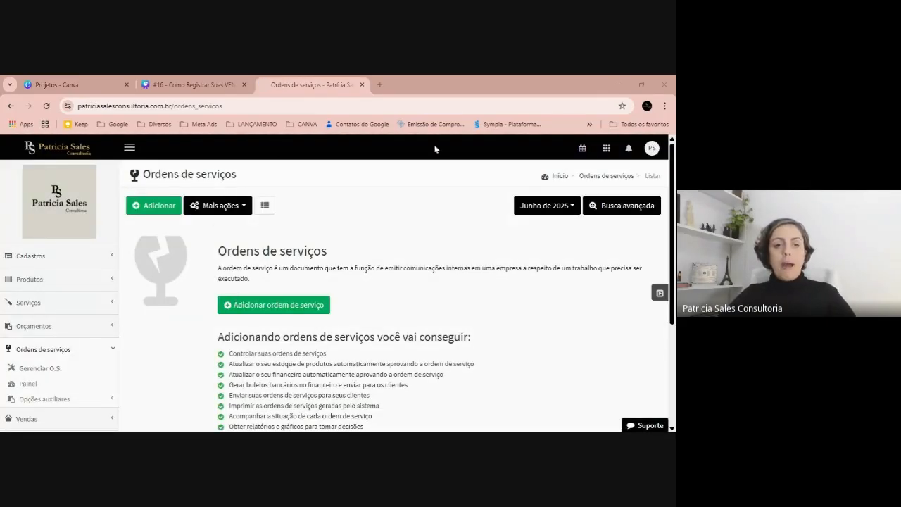
{"action": "left_click_drag", "start_coordinate": [143, 173], "coordinate": [295, 191]}
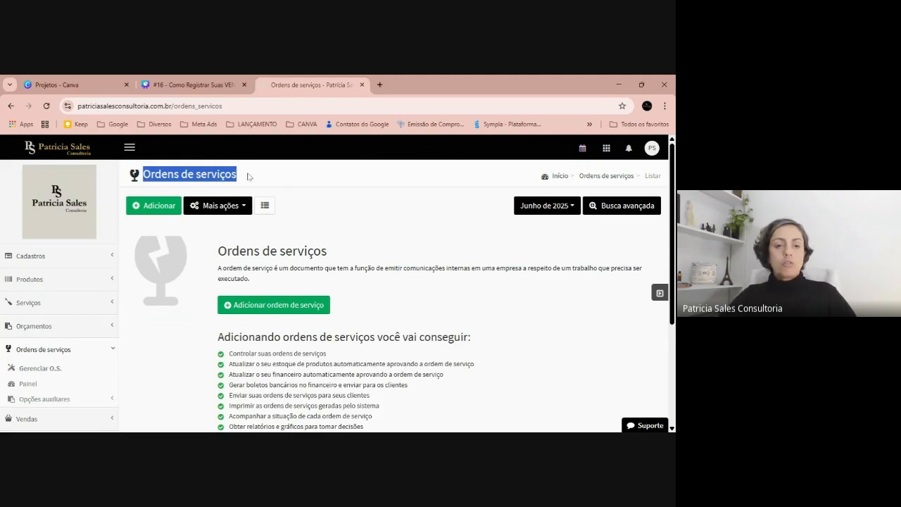
{"action": "key", "text": "alt+Tab"}
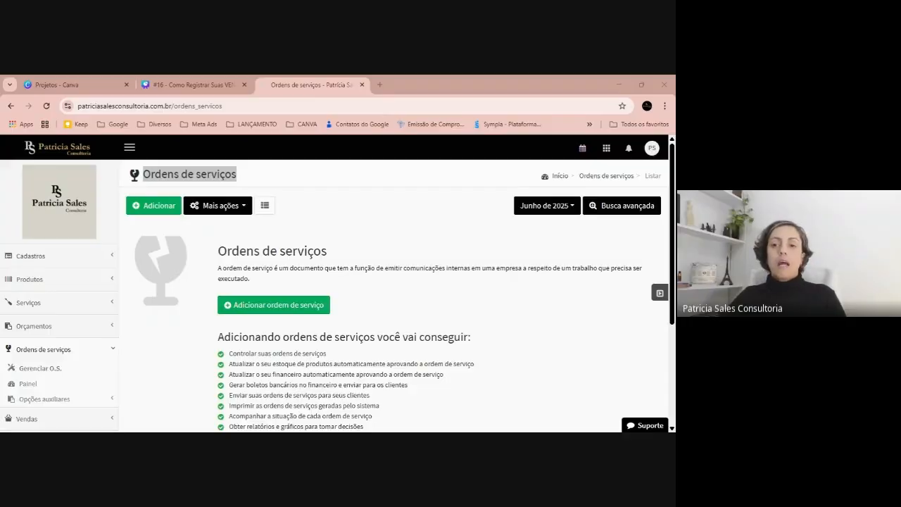
{"action": "left_click", "coordinate": [153, 205]}
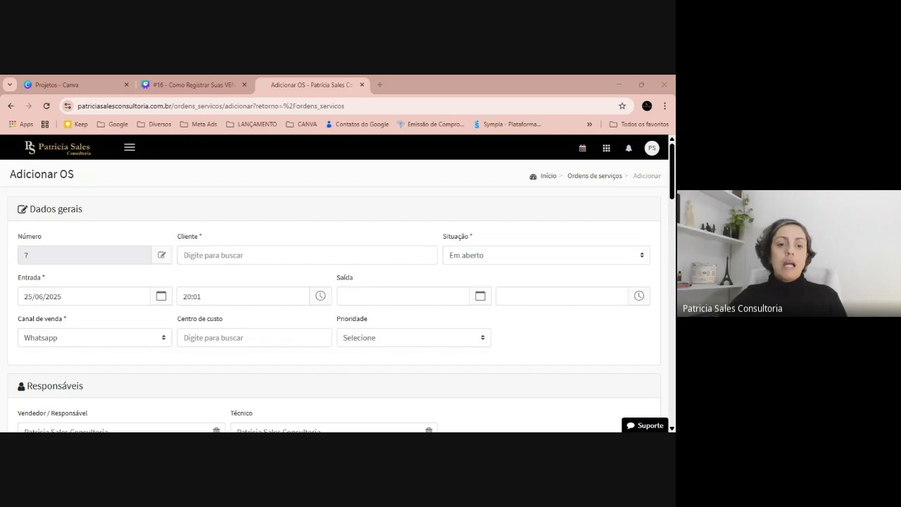
{"action": "left_click", "coordinate": [306, 255]}
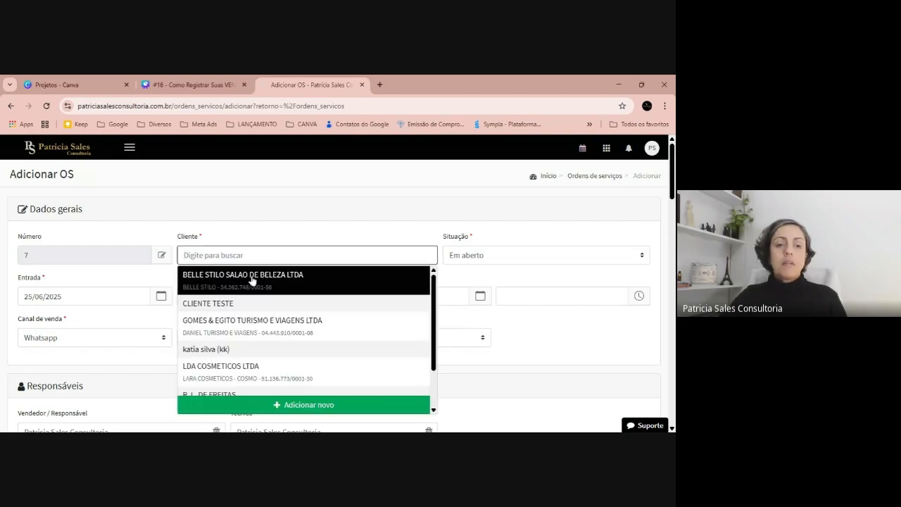
{"action": "left_click", "coordinate": [210, 307]}
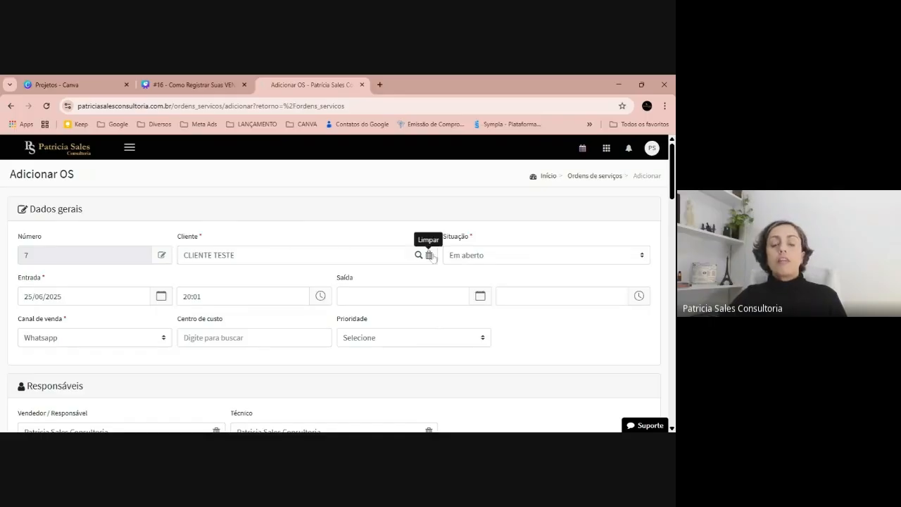
{"action": "left_click", "coordinate": [429, 255]}
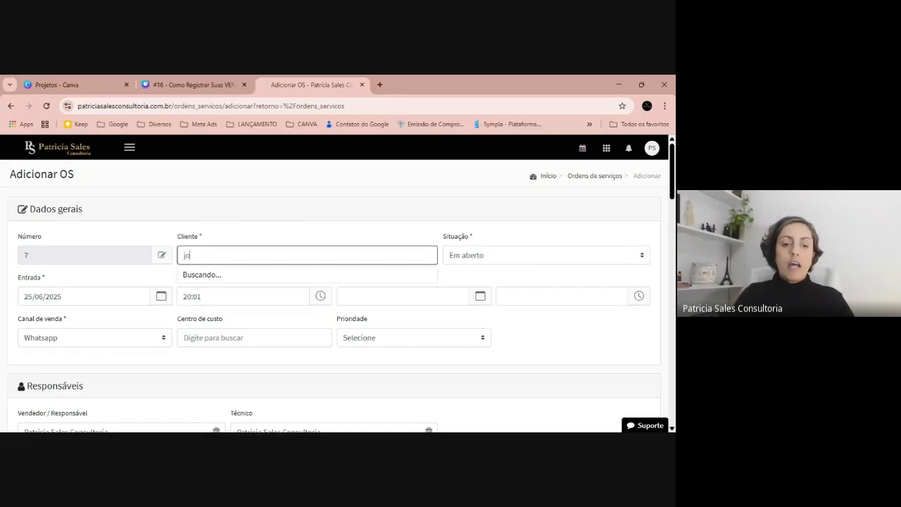
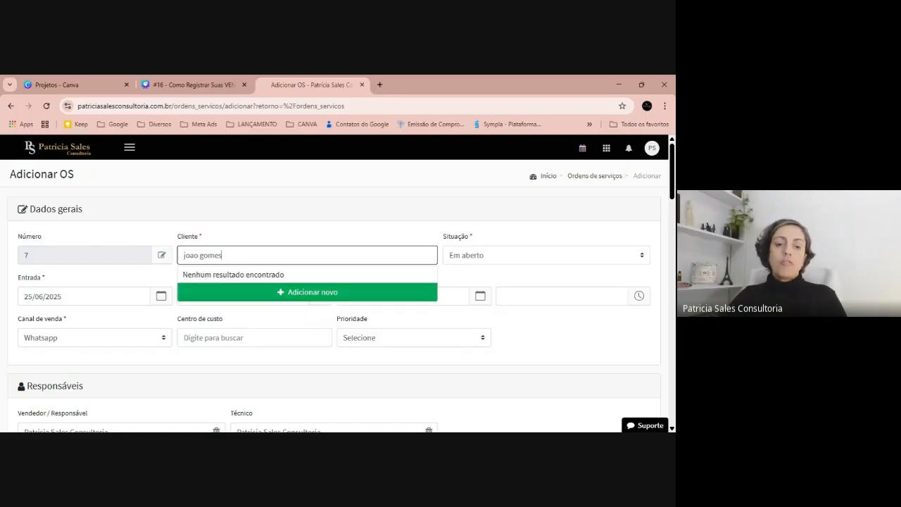
Enter the new client's name in the order's client field and start registering that client as Pessoa física.
{"action": "left_click", "coordinate": [355, 293]}
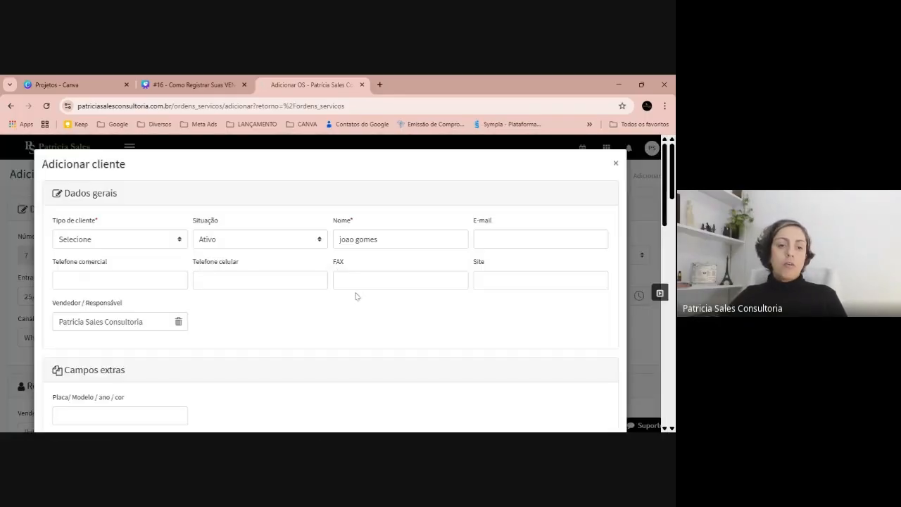
{"action": "left_click", "coordinate": [176, 255]}
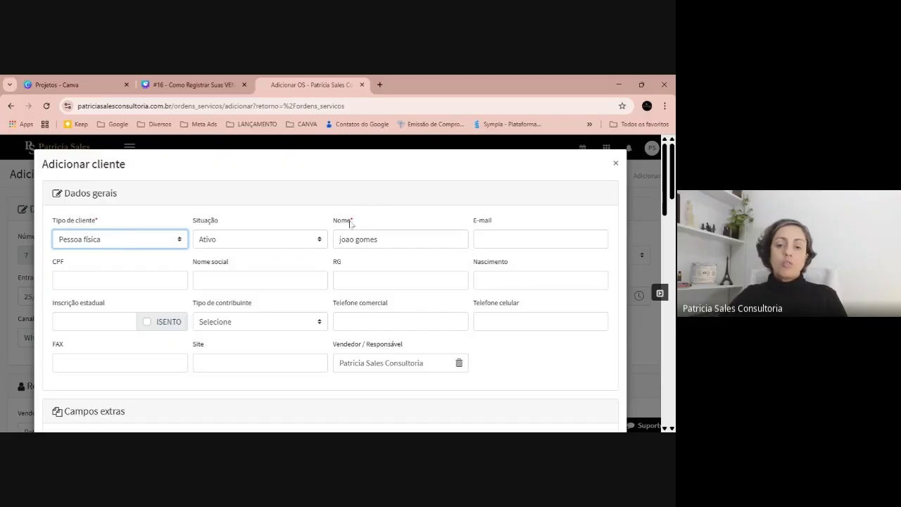
{"action": "scroll", "coordinate": [400, 239], "scroll_direction": "down", "scroll_amount": 2}
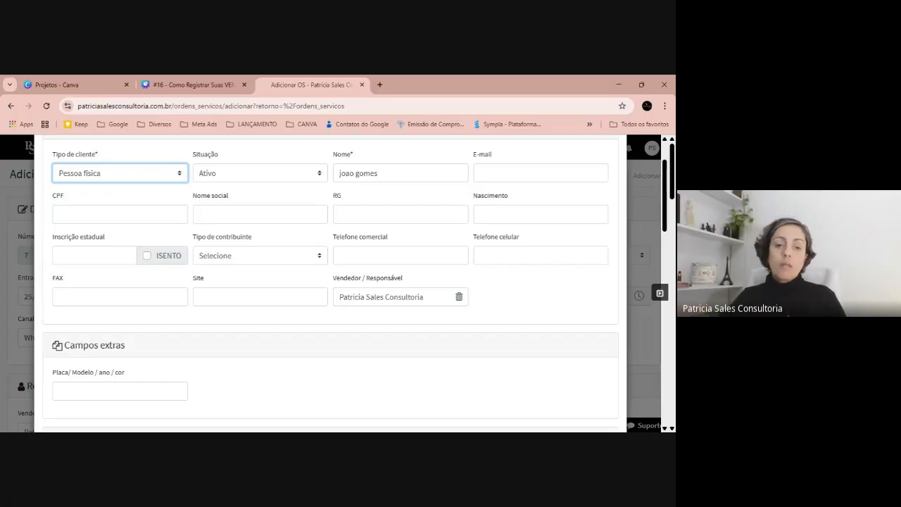
{"action": "left_click", "coordinate": [345, 208]}
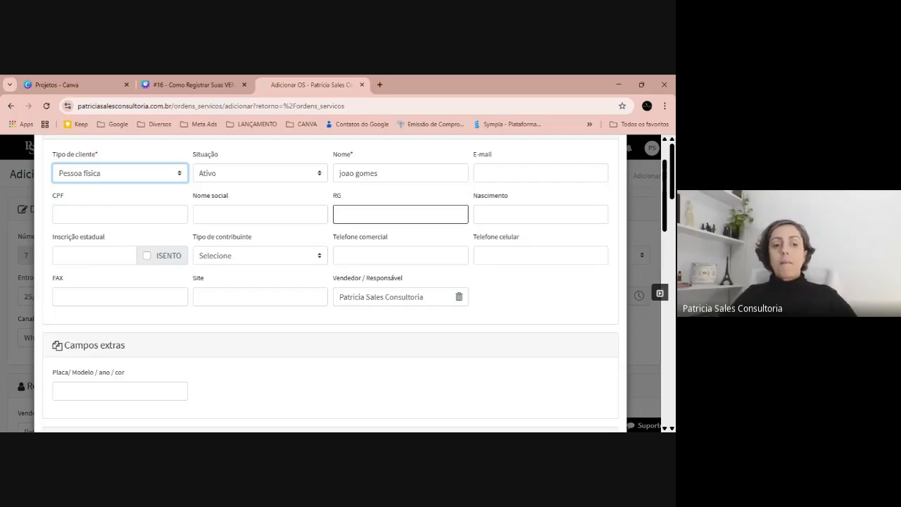
{"action": "left_click", "coordinate": [338, 202]}
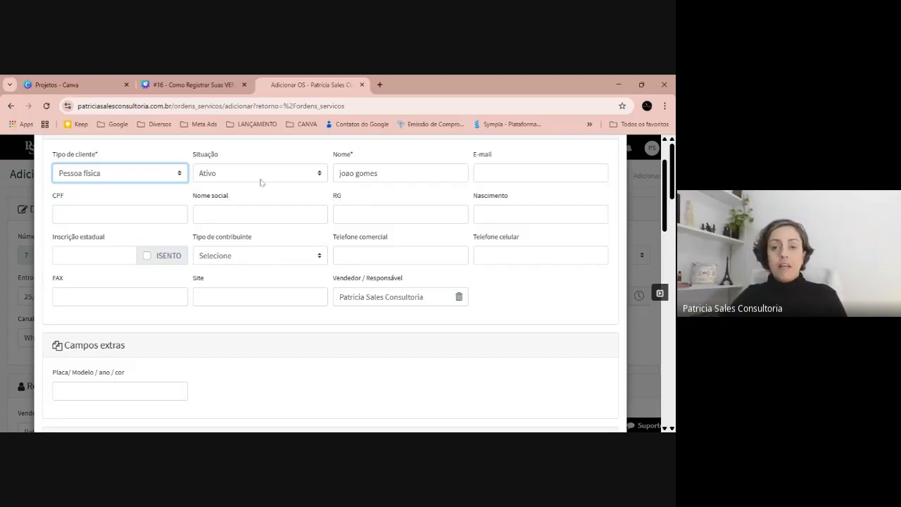
In the new client's address, set the type to Comercial and enter the postal code so the address fills in.
{"action": "scroll", "coordinate": [260, 183], "scroll_direction": "down", "scroll_amount": 2}
{"action": "scroll", "coordinate": [260, 185], "scroll_direction": "down", "scroll_amount": 2}
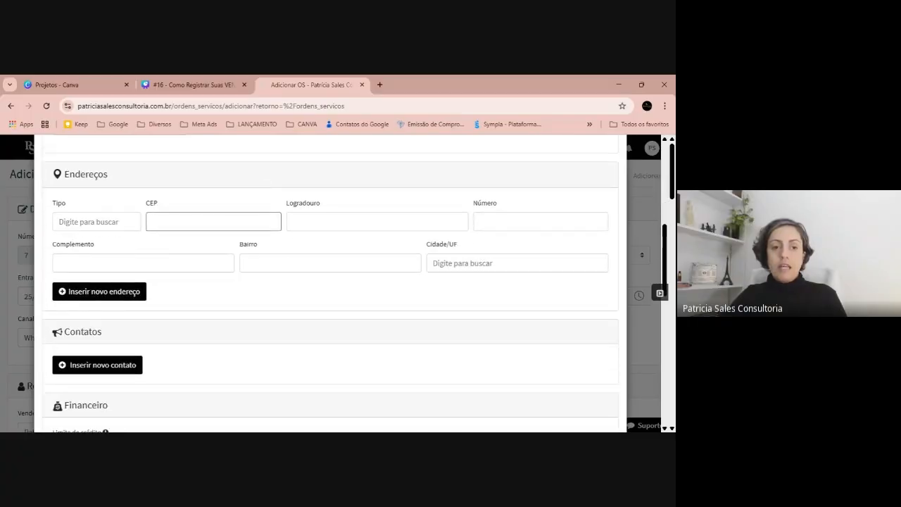
{"action": "left_click", "coordinate": [98, 222]}
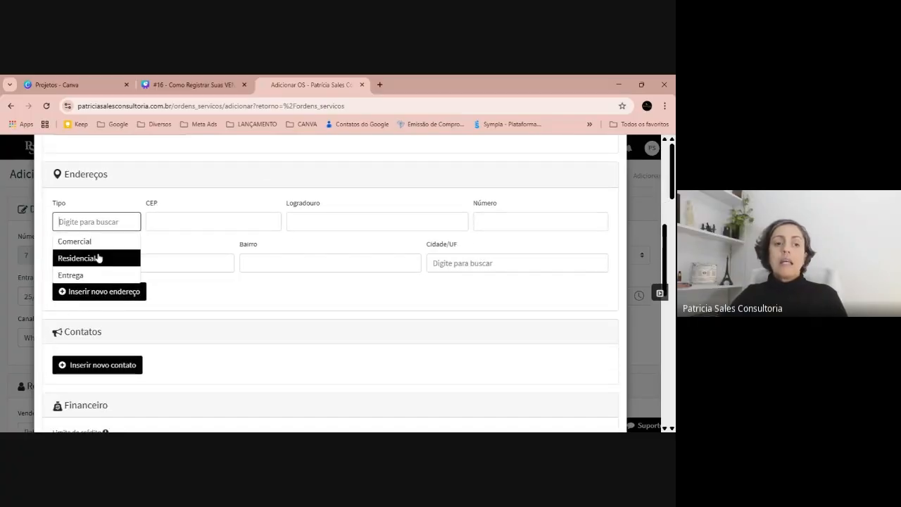
{"action": "left_click", "coordinate": [97, 242]}
{"action": "left_click", "coordinate": [153, 222]}
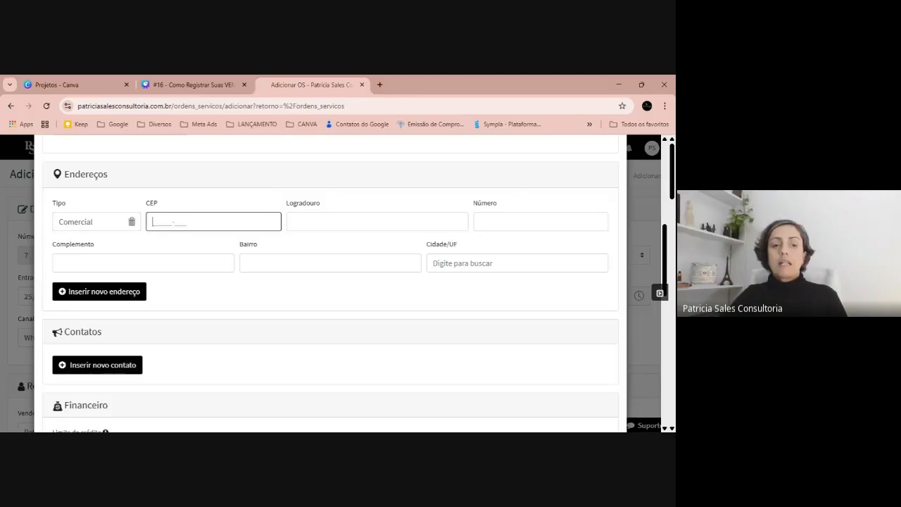
{"action": "type", "text": "55024-"}
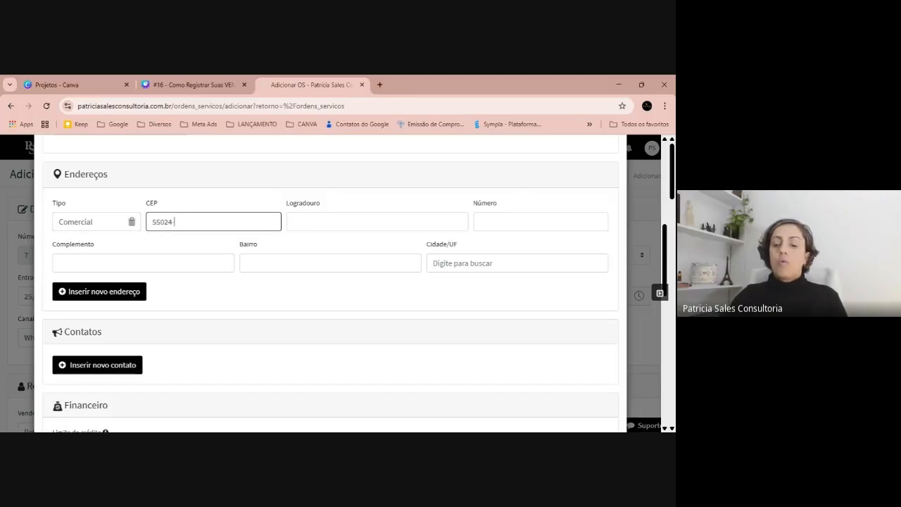
{"action": "type", "text": "370"}
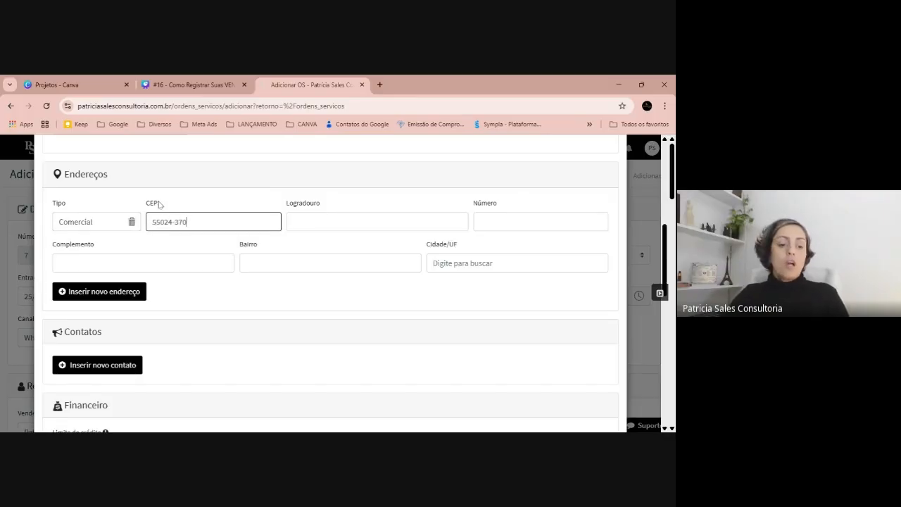
{"action": "key", "text": "Tab"}
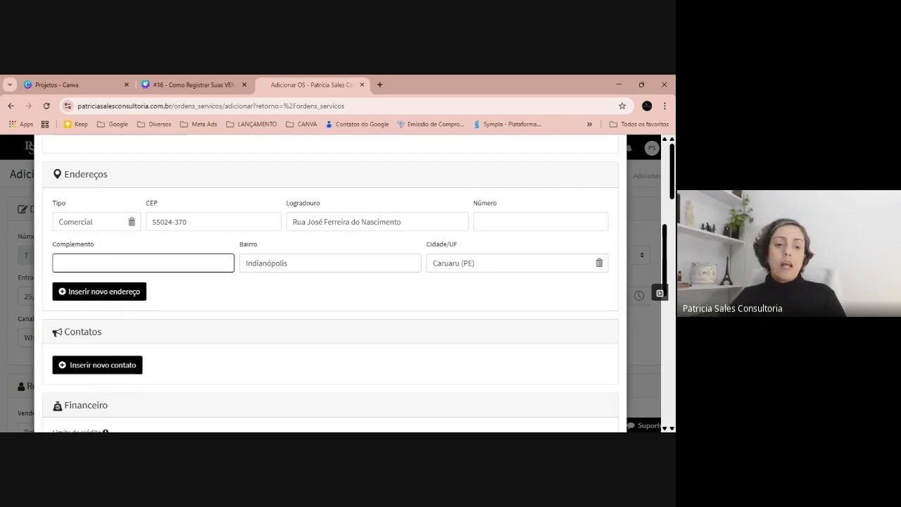
Save the new client's registration without attachments or observations.
{"action": "scroll", "coordinate": [207, 268], "scroll_direction": "down", "scroll_amount": 10}
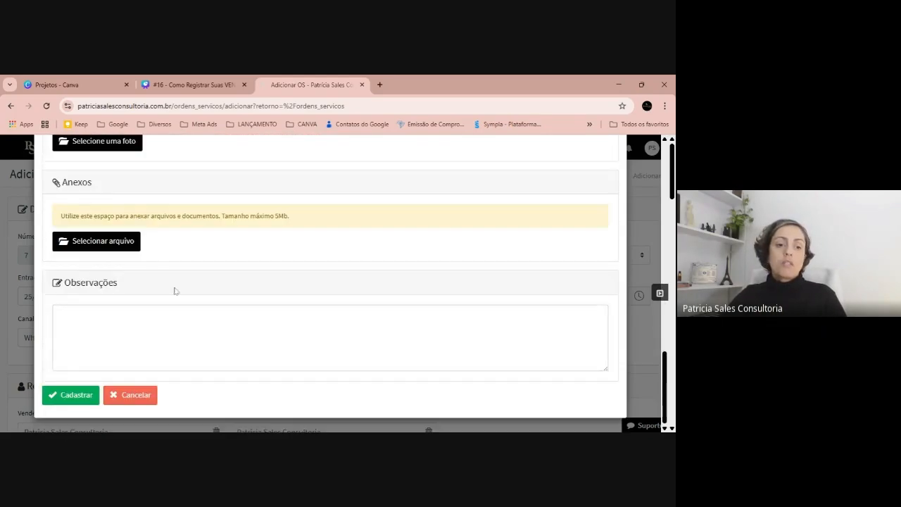
{"action": "scroll", "coordinate": [176, 290], "scroll_direction": "down", "scroll_amount": 2}
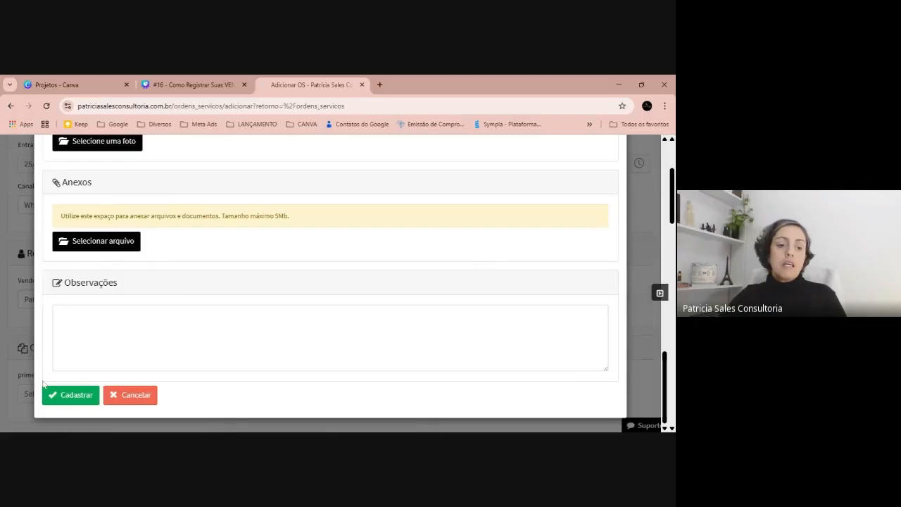
{"action": "left_click", "coordinate": [90, 394]}
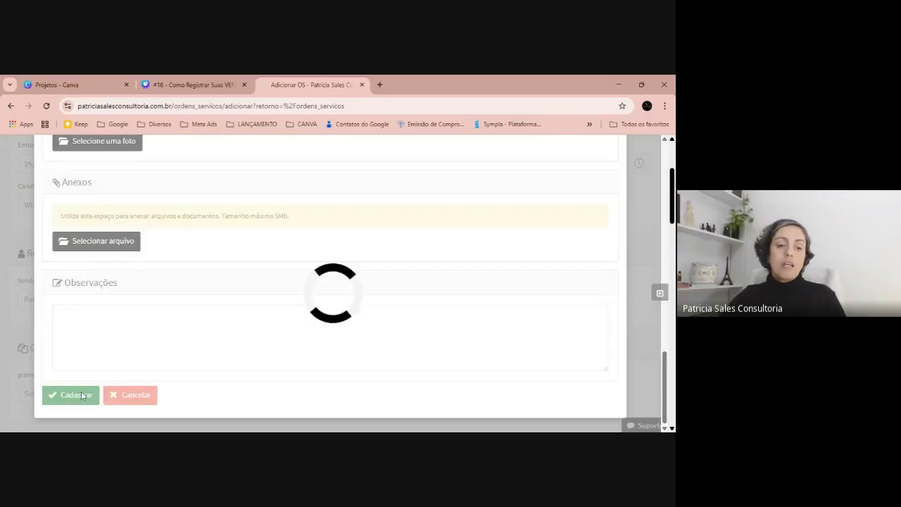
Set the service order's status to Em andamento and its exit to 26/06/2025 at 12:00.
{"action": "scroll", "coordinate": [338, 268], "scroll_direction": "up", "scroll_amount": 2}
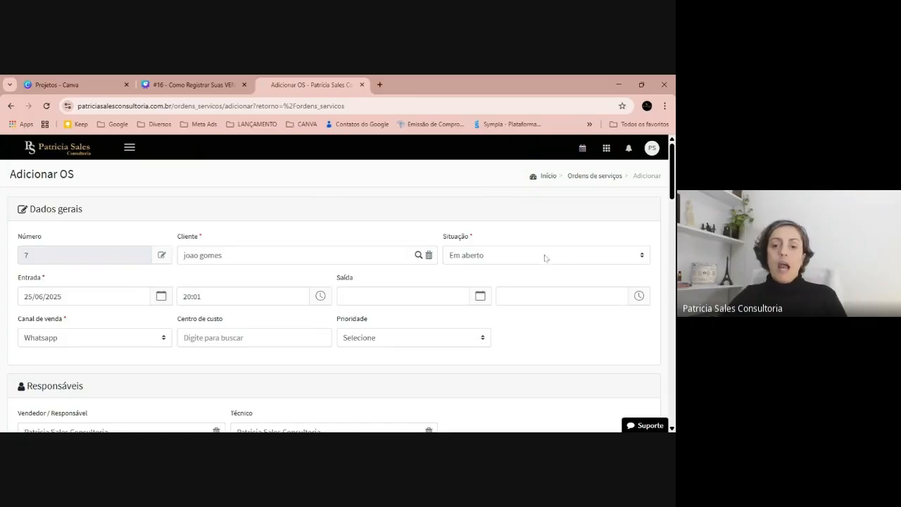
{"action": "left_click", "coordinate": [544, 259]}
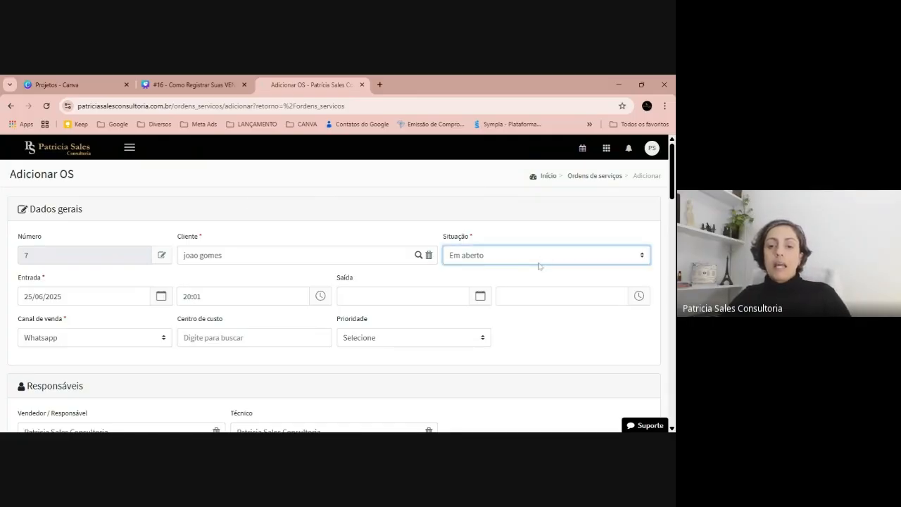
{"action": "left_click", "coordinate": [525, 283]}
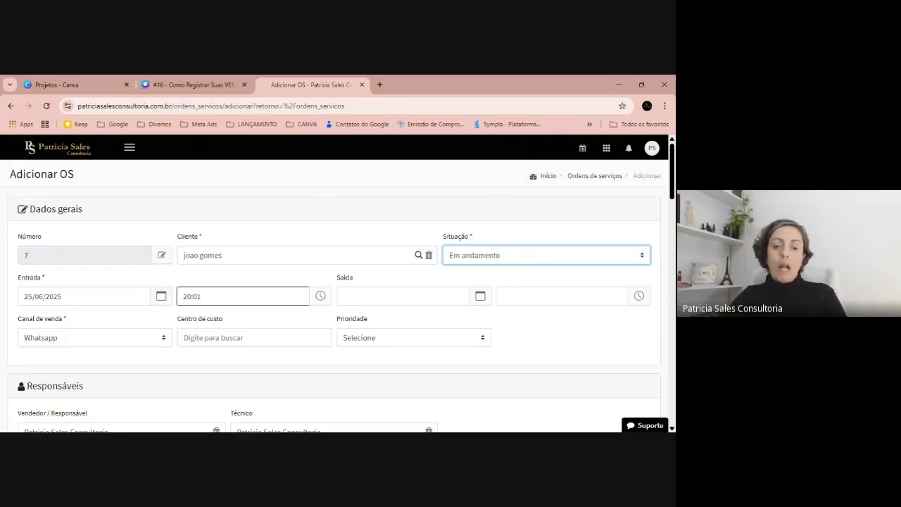
{"action": "left_click", "coordinate": [395, 296]}
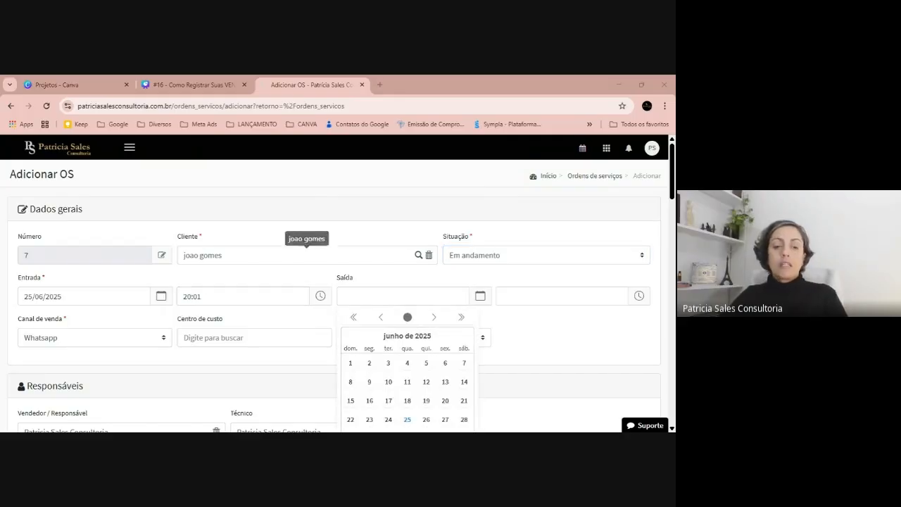
{"action": "left_click", "coordinate": [424, 422]}
{"action": "left_click", "coordinate": [556, 296]}
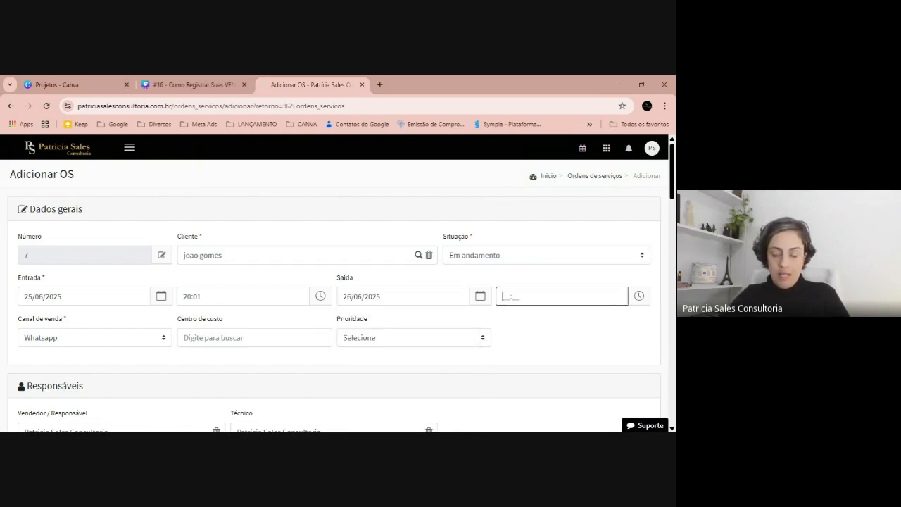
{"action": "type", "text": "1200"}
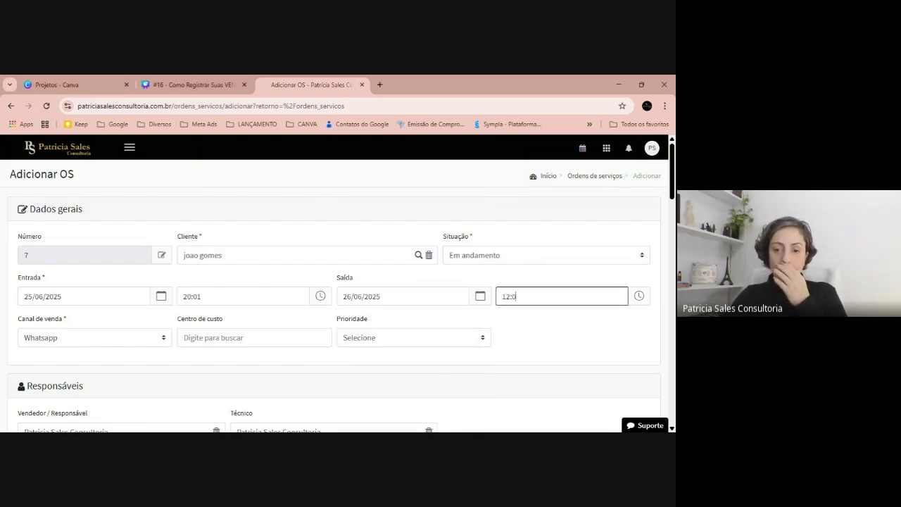
{"action": "left_click", "coordinate": [554, 325]}
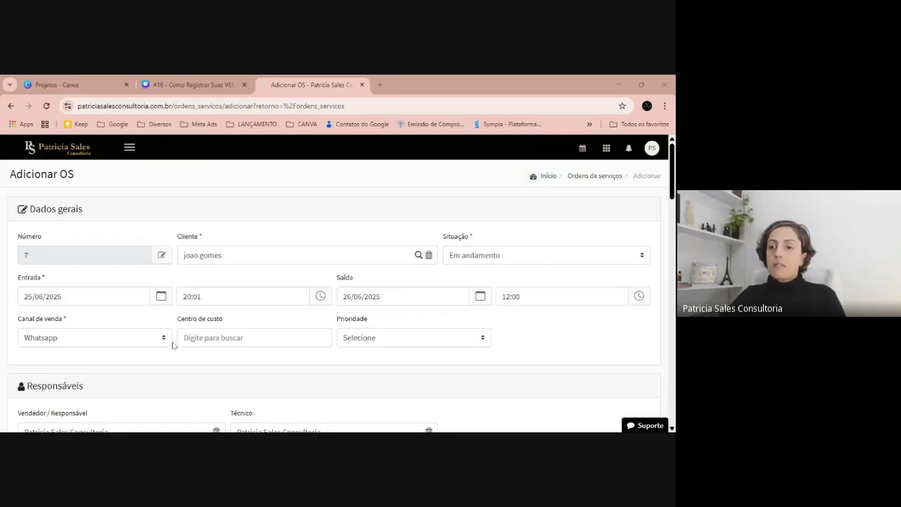
Set the order's sales channel to Presencial and its priority to Urgente.
{"action": "left_click", "coordinate": [96, 337]}
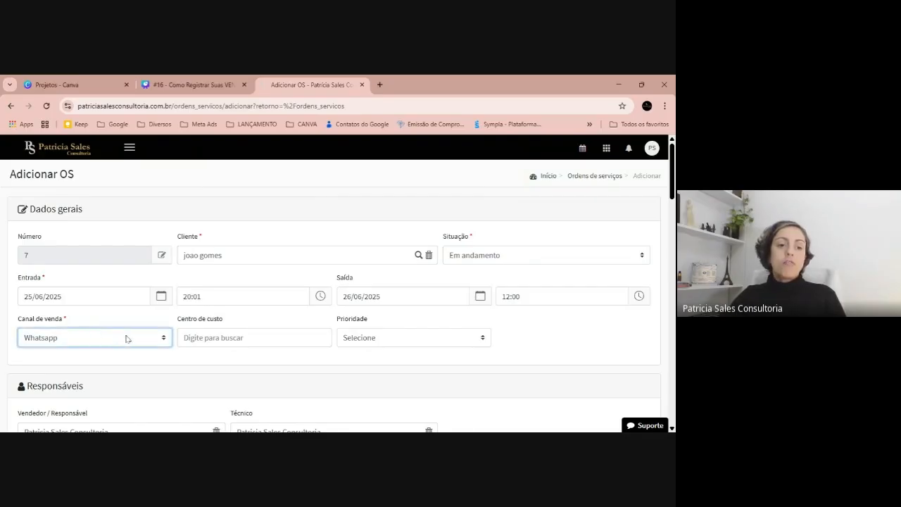
{"action": "left_click", "coordinate": [102, 347]}
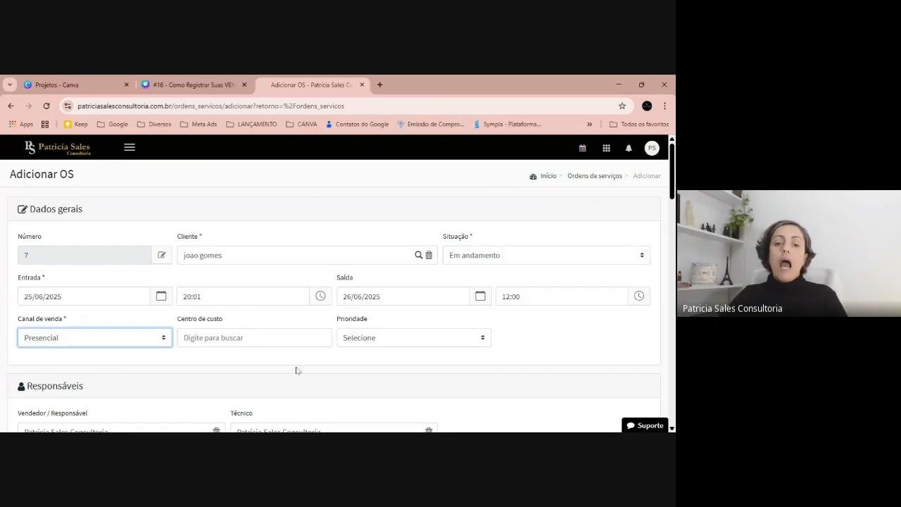
{"action": "left_click", "coordinate": [397, 338]}
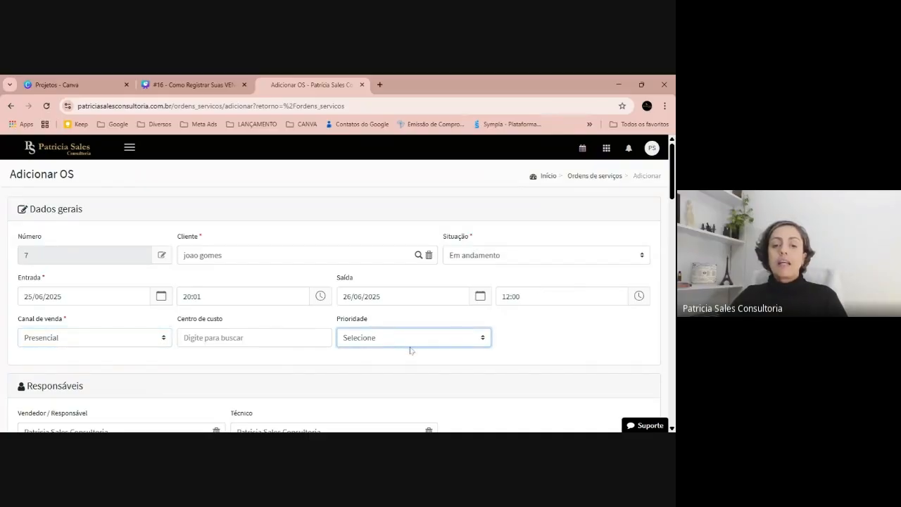
{"action": "left_click", "coordinate": [413, 353]}
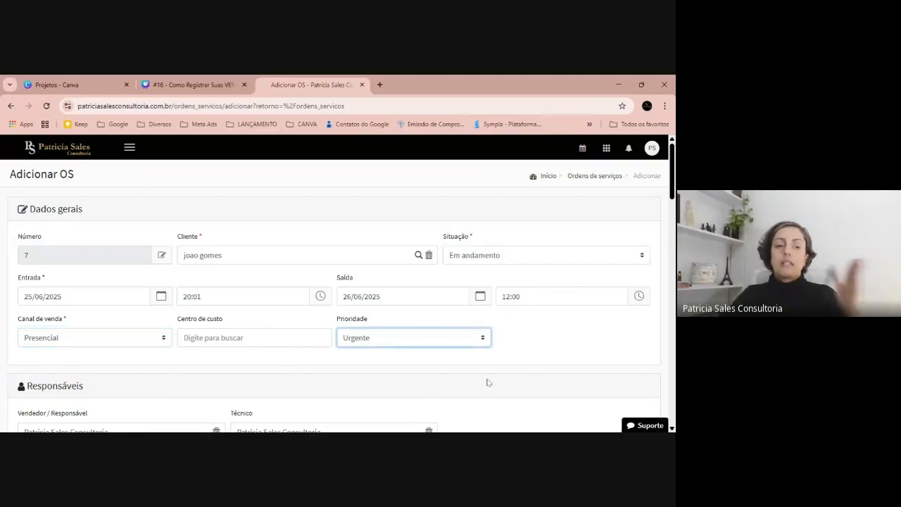
Replace the order's assigned technician with another registered employee and set the extra field primeiro atendimento to Sim.
{"action": "scroll", "coordinate": [341, 290], "scroll_direction": "down", "scroll_amount": 2}
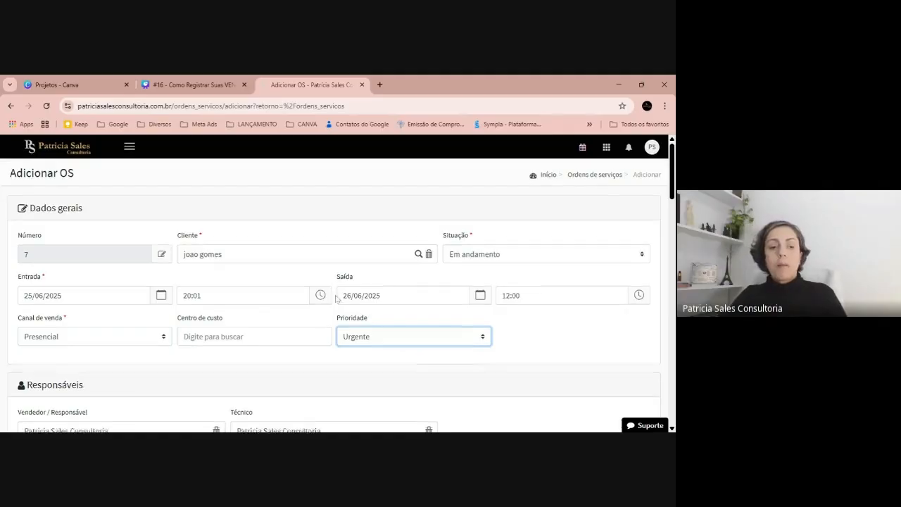
{"action": "scroll", "coordinate": [340, 290], "scroll_direction": "down", "scroll_amount": 1}
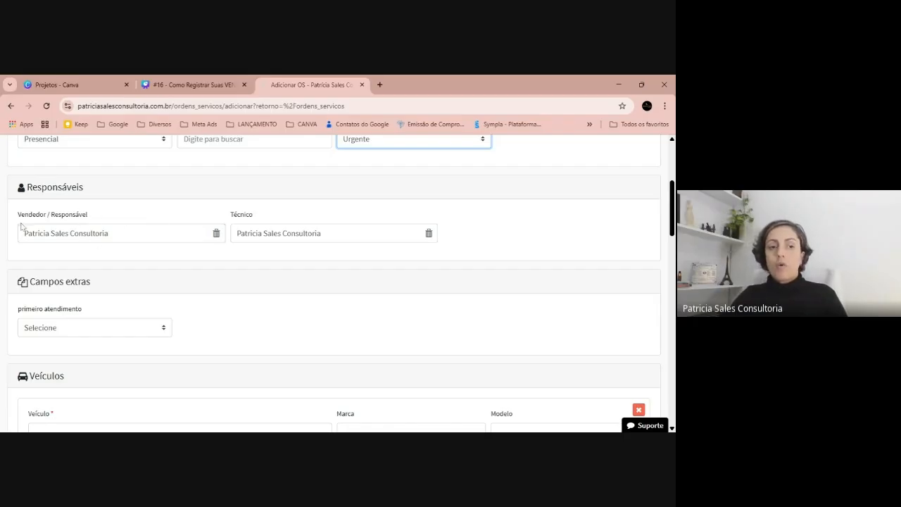
{"action": "left_click", "coordinate": [428, 234]}
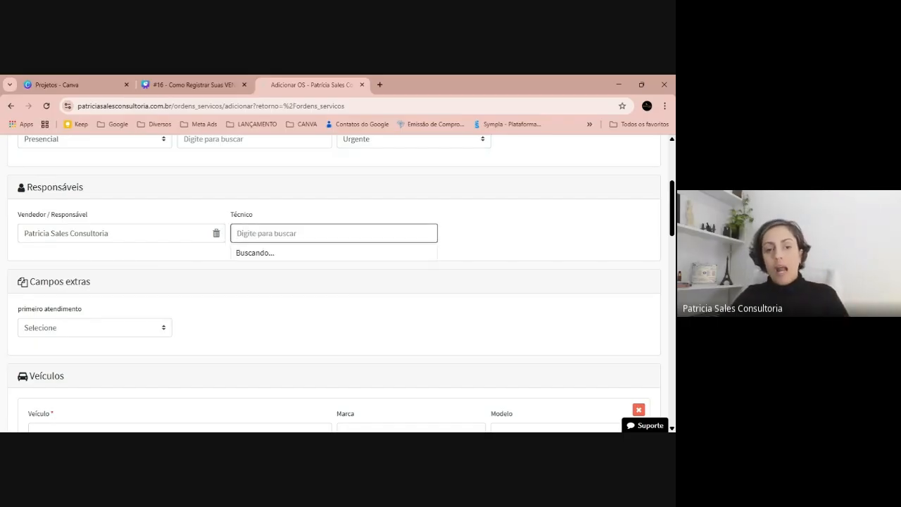
{"action": "left_click", "coordinate": [287, 270]}
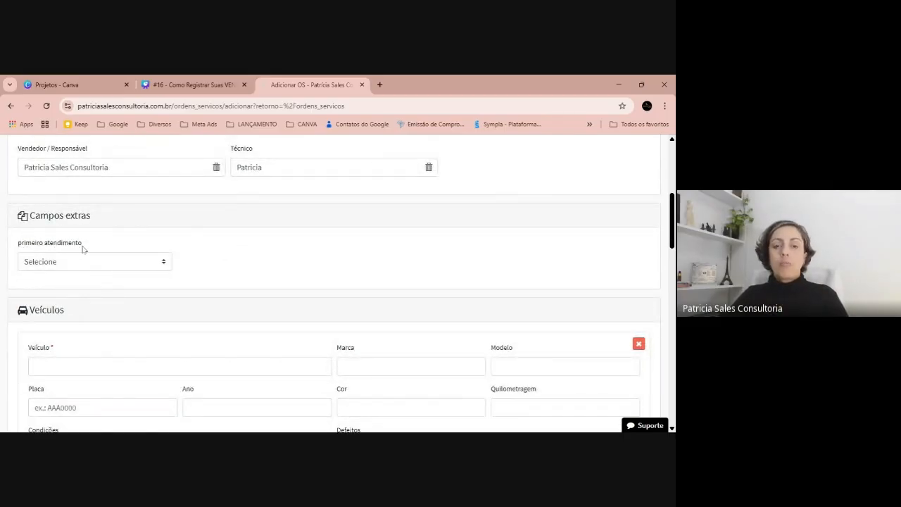
{"action": "left_click", "coordinate": [99, 262]}
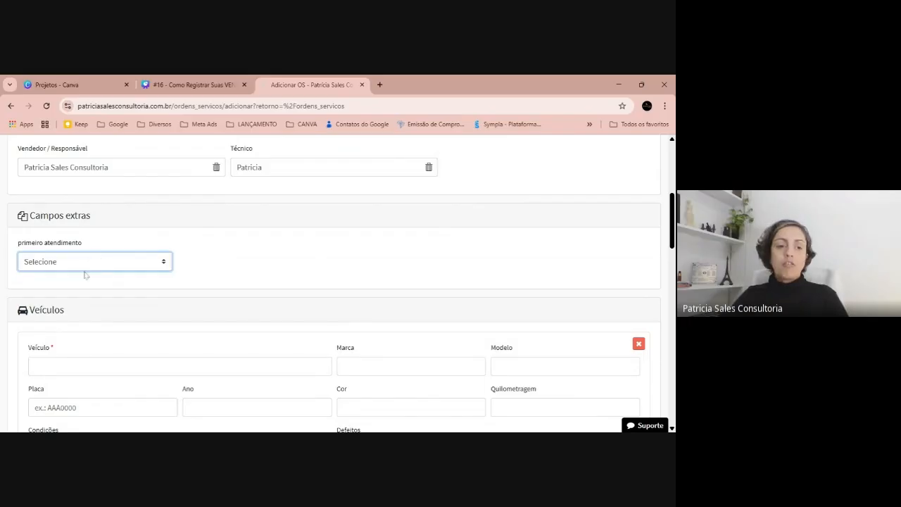
{"action": "left_click", "coordinate": [85, 276]}
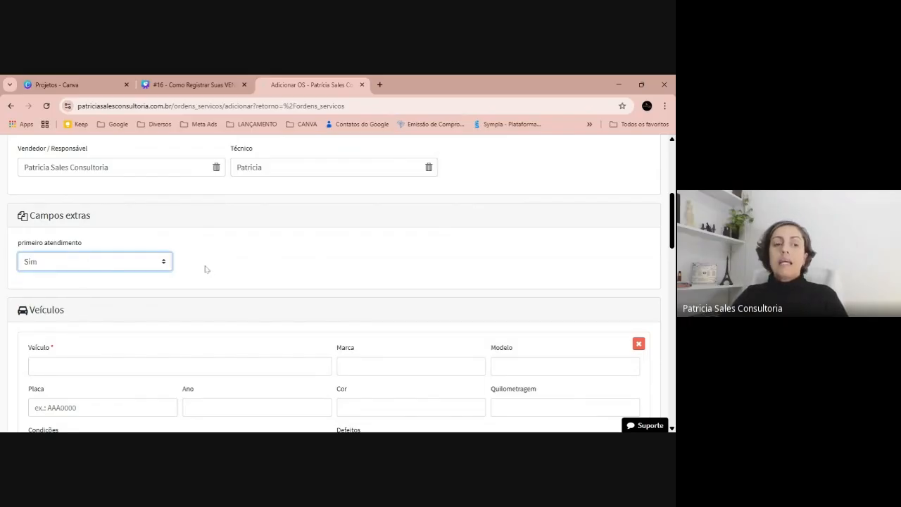
Enter fiat as the order's vehicle, leaving its Condições, Defeitos and Acessórios fields blank.
{"action": "scroll", "coordinate": [204, 266], "scroll_direction": "up", "scroll_amount": 2}
{"action": "scroll", "coordinate": [112, 385], "scroll_direction": "down", "scroll_amount": 1}
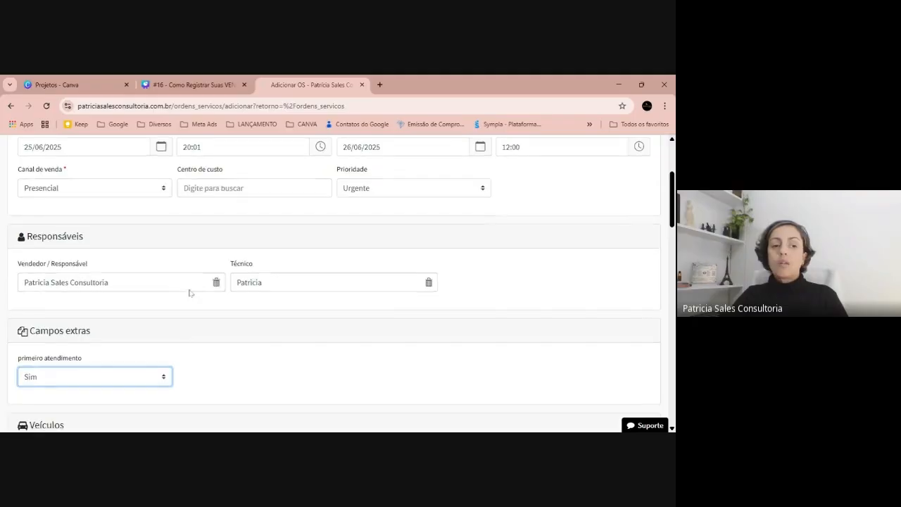
{"action": "scroll", "coordinate": [89, 325], "scroll_direction": "down", "scroll_amount": 3}
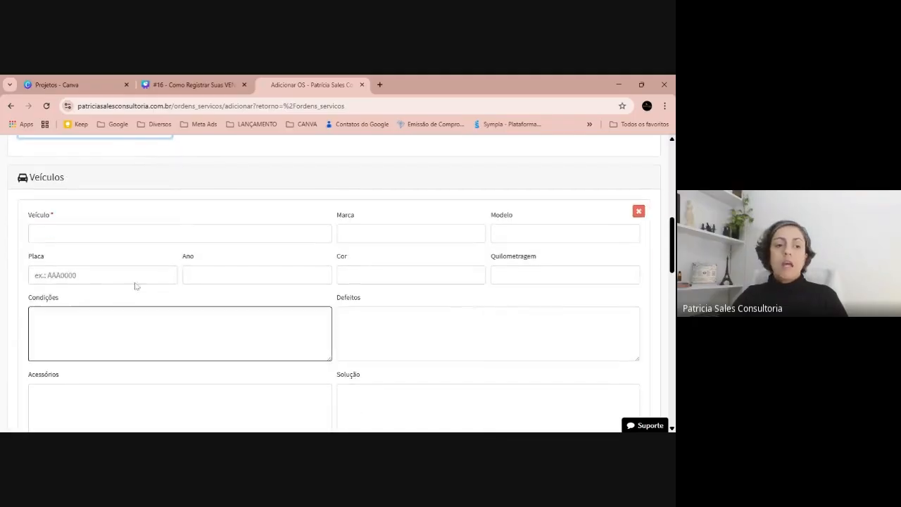
{"action": "left_click", "coordinate": [143, 228]}
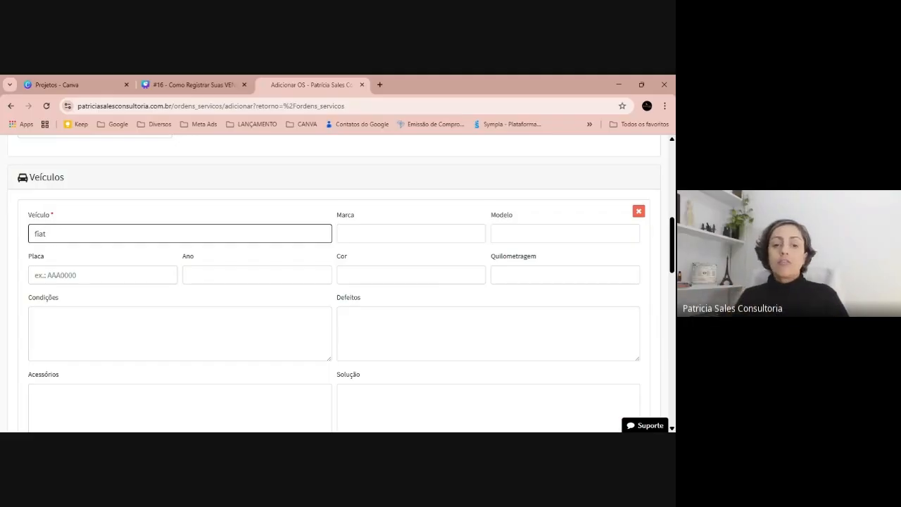
{"action": "left_click", "coordinate": [179, 334]}
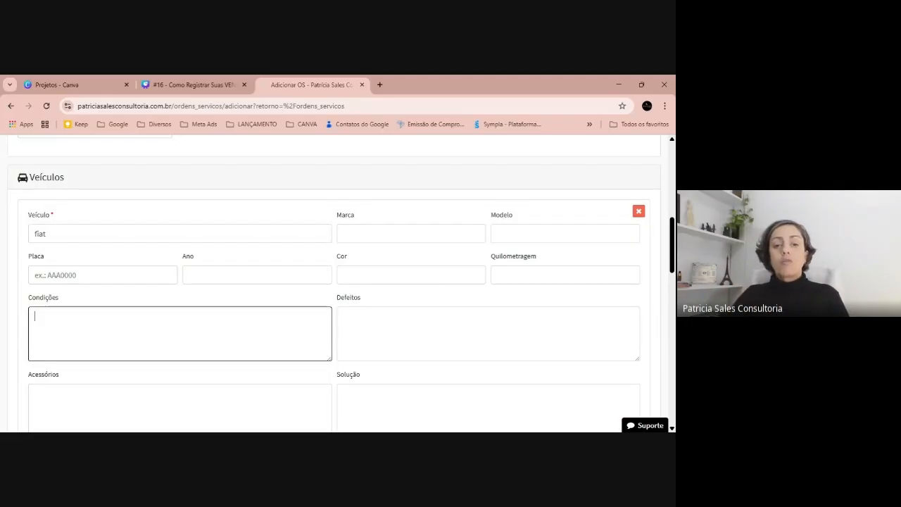
{"action": "left_click", "coordinate": [451, 334]}
{"action": "scroll", "coordinate": [324, 321], "scroll_direction": "down", "scroll_amount": 3}
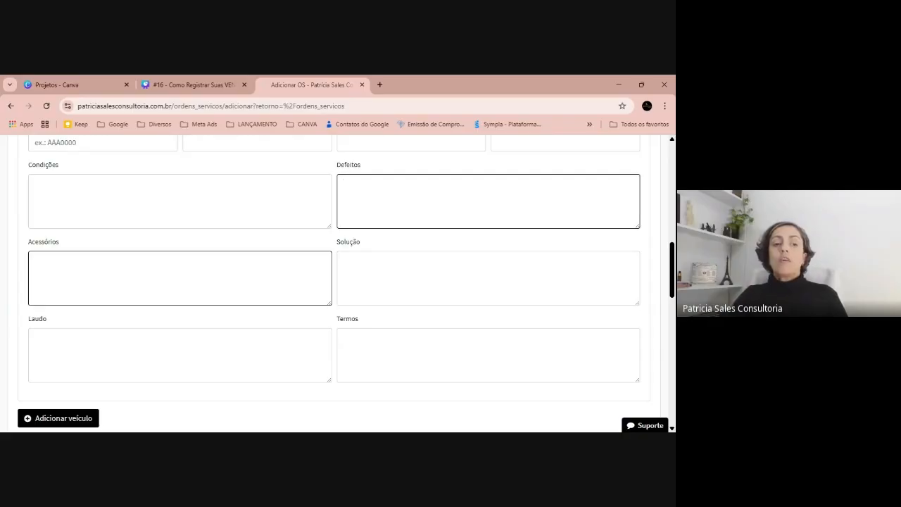
{"action": "left_click", "coordinate": [180, 277]}
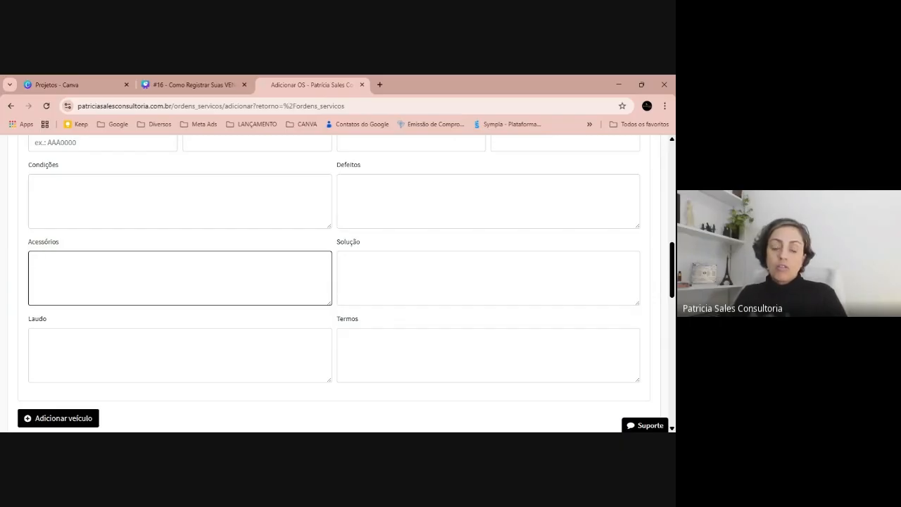
Add the Patcholy Body Splash product to the order's products and parts.
{"action": "scroll", "coordinate": [284, 264], "scroll_direction": "down", "scroll_amount": 3}
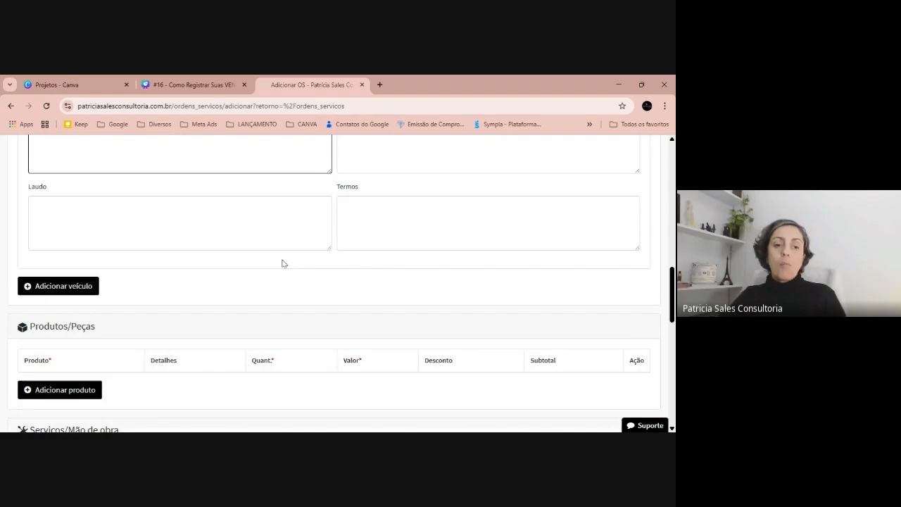
{"action": "scroll", "coordinate": [284, 263], "scroll_direction": "down", "scroll_amount": 2}
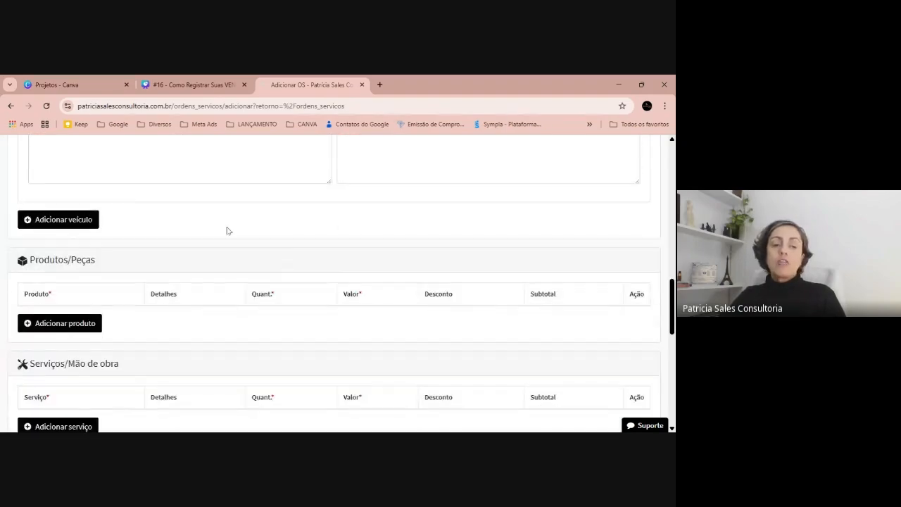
{"action": "scroll", "coordinate": [227, 229], "scroll_direction": "up", "scroll_amount": 3}
{"action": "scroll", "coordinate": [153, 207], "scroll_direction": "down", "scroll_amount": 3}
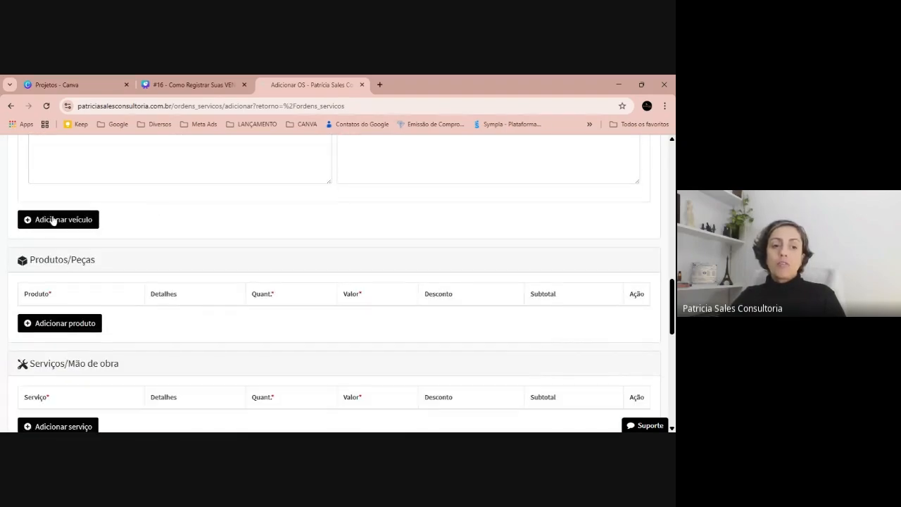
{"action": "scroll", "coordinate": [123, 240], "scroll_direction": "down", "scroll_amount": 2}
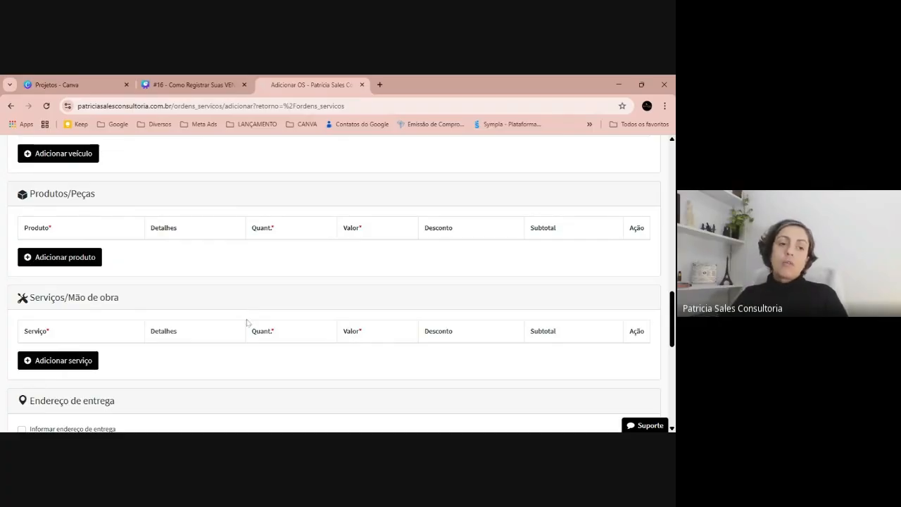
{"action": "left_click", "coordinate": [65, 265]}
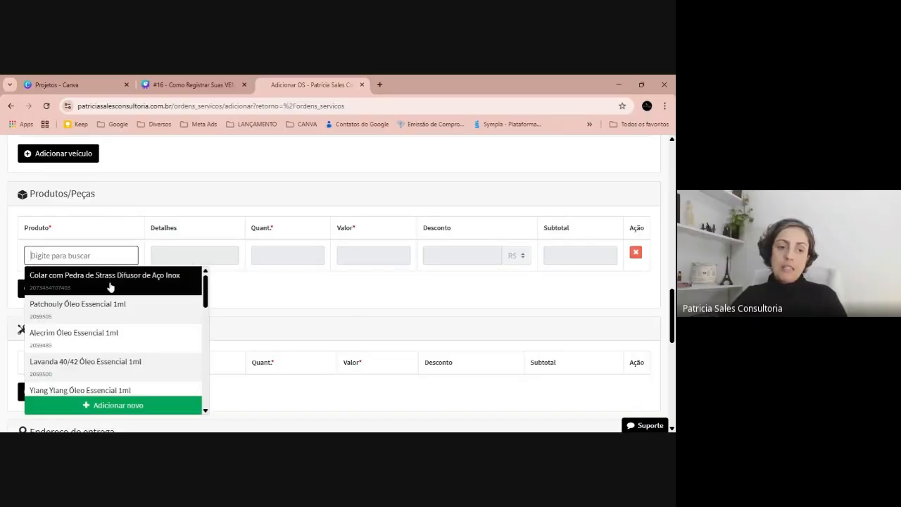
{"action": "scroll", "coordinate": [68, 355], "scroll_direction": "down", "scroll_amount": 3}
{"action": "scroll", "coordinate": [69, 356], "scroll_direction": "down", "scroll_amount": 3}
{"action": "left_click", "coordinate": [74, 376]}
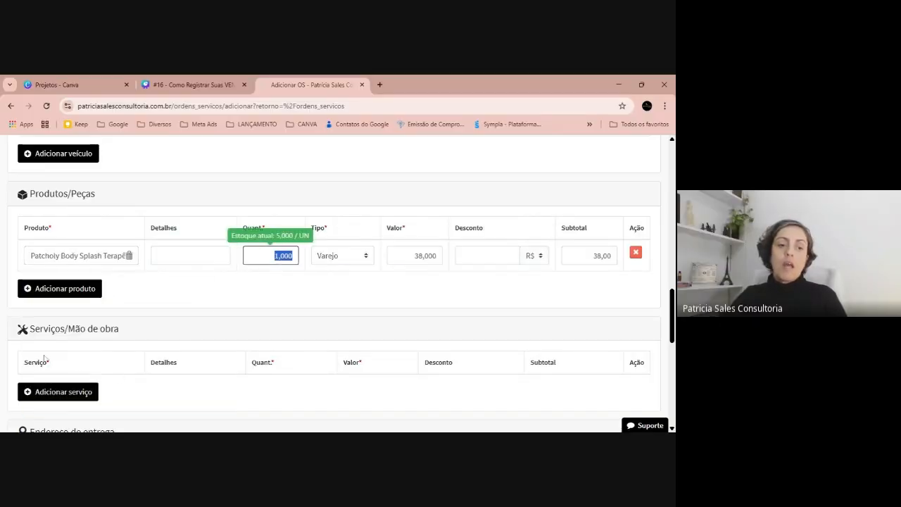
Search the services for "ser" and add Serviço Prestado to the order's labour section.
{"action": "scroll", "coordinate": [335, 281], "scroll_direction": "down", "scroll_amount": 3}
{"action": "left_click", "coordinate": [57, 258]}
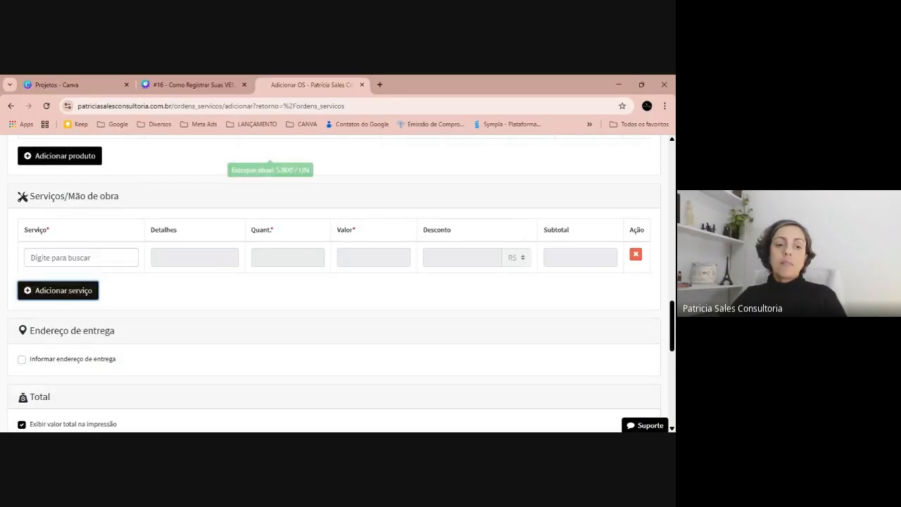
{"action": "type", "text": "ser"}
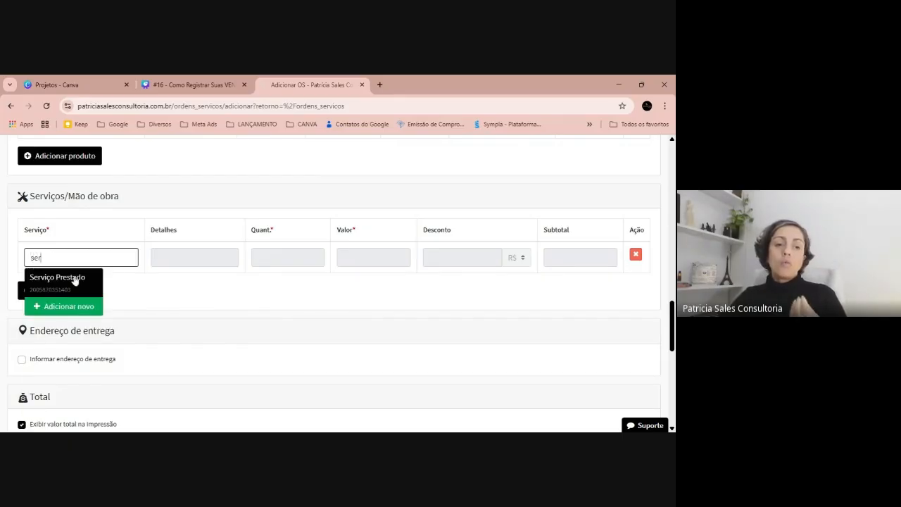
{"action": "left_click", "coordinate": [75, 278]}
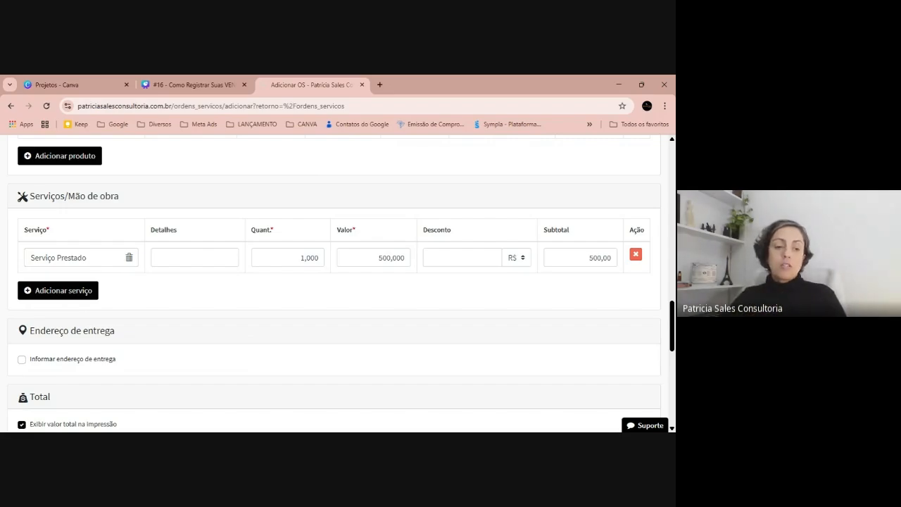
Set the order's payment condition to À vista, without a delivery address or extra charges.
{"action": "scroll", "coordinate": [352, 294], "scroll_direction": "down", "scroll_amount": 3}
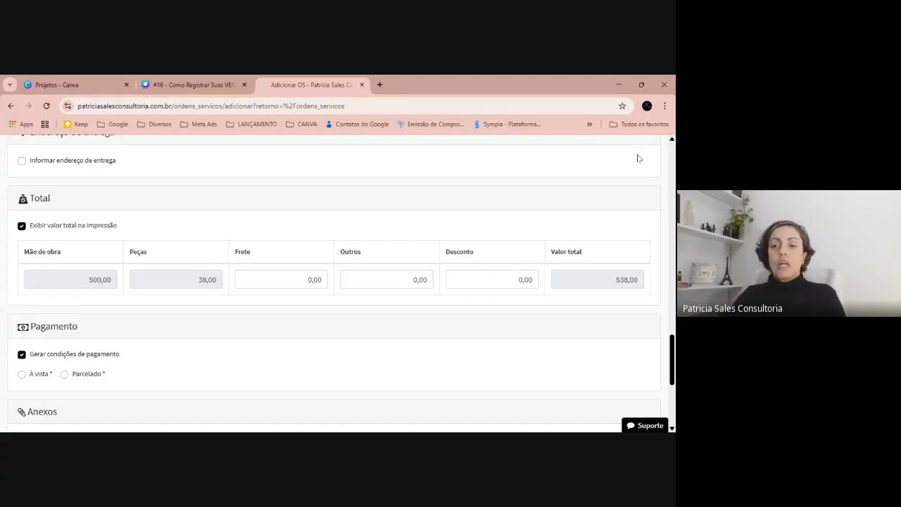
{"action": "scroll", "coordinate": [102, 268], "scroll_direction": "down", "scroll_amount": 2}
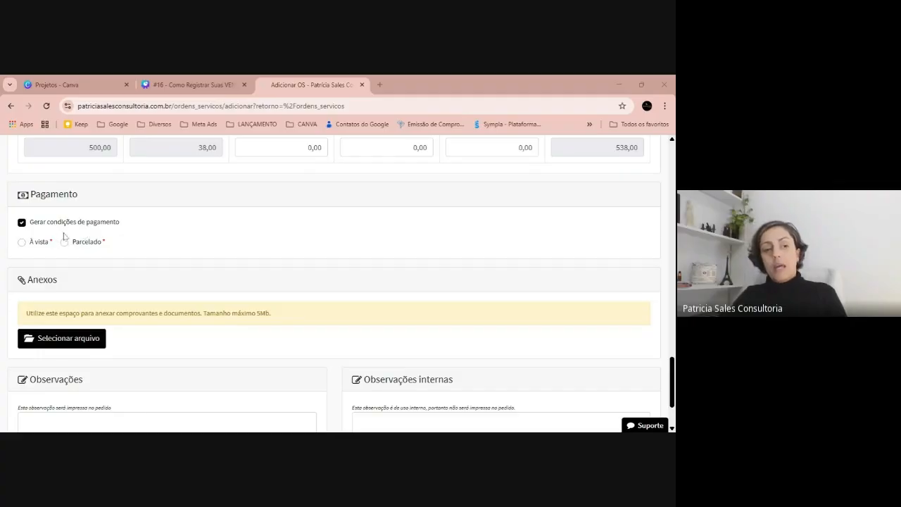
{"action": "left_click", "coordinate": [40, 243]}
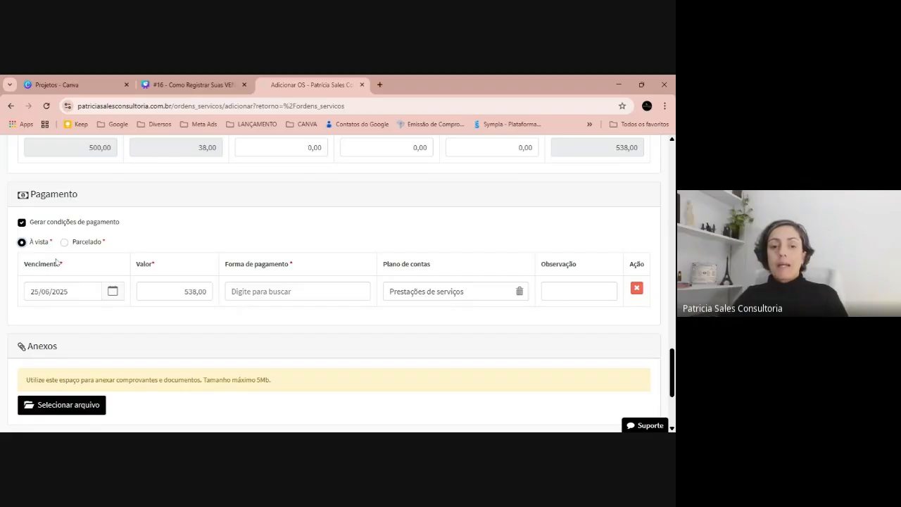
Set the order's payment method to A Receber and its due date to 27/06/2025.
{"action": "left_click", "coordinate": [263, 289]}
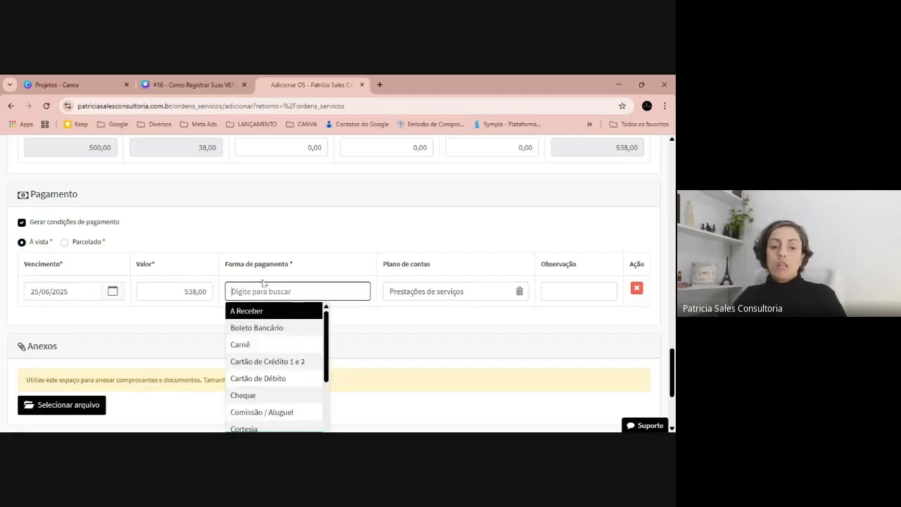
{"action": "left_click", "coordinate": [261, 312]}
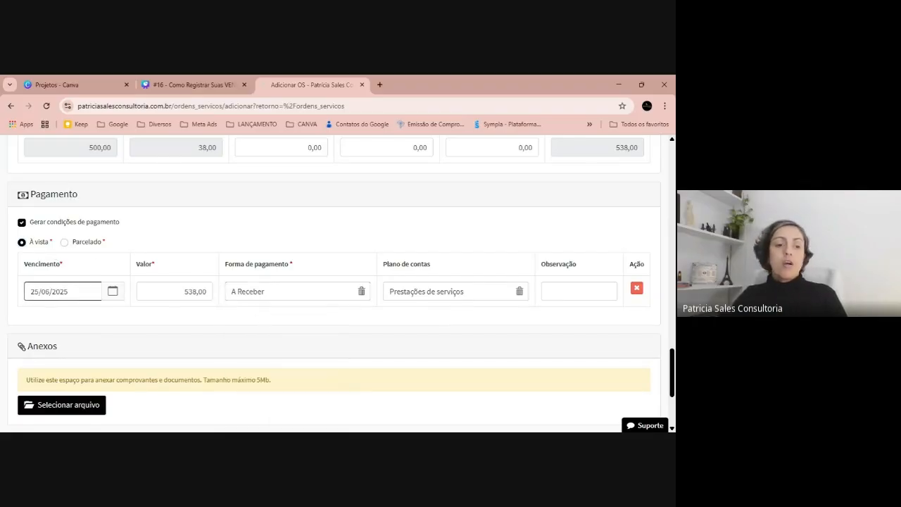
{"action": "left_click", "coordinate": [63, 290]}
{"action": "scroll", "coordinate": [106, 338], "scroll_direction": "down", "scroll_amount": 1}
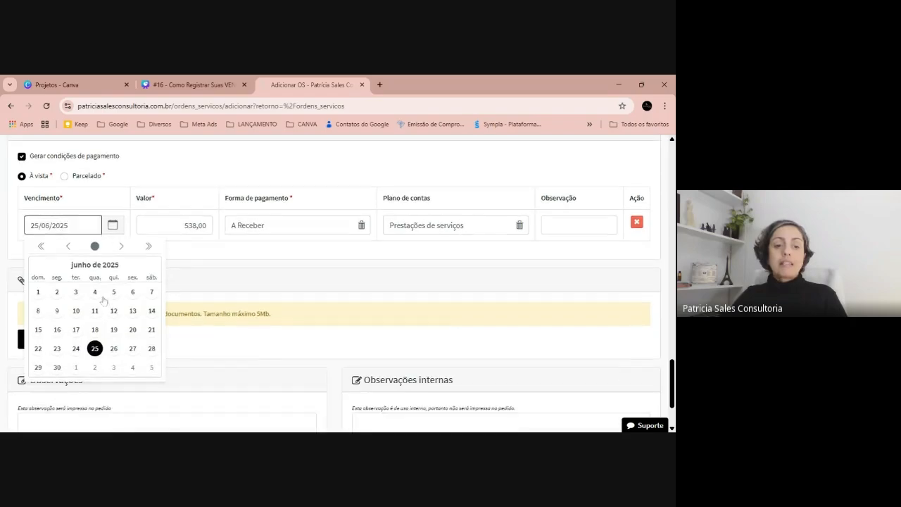
{"action": "left_click", "coordinate": [133, 348]}
Register the service order, leaving its attachments, Observações and Observações internas empty.
{"action": "scroll", "coordinate": [204, 244], "scroll_direction": "down", "scroll_amount": 2}
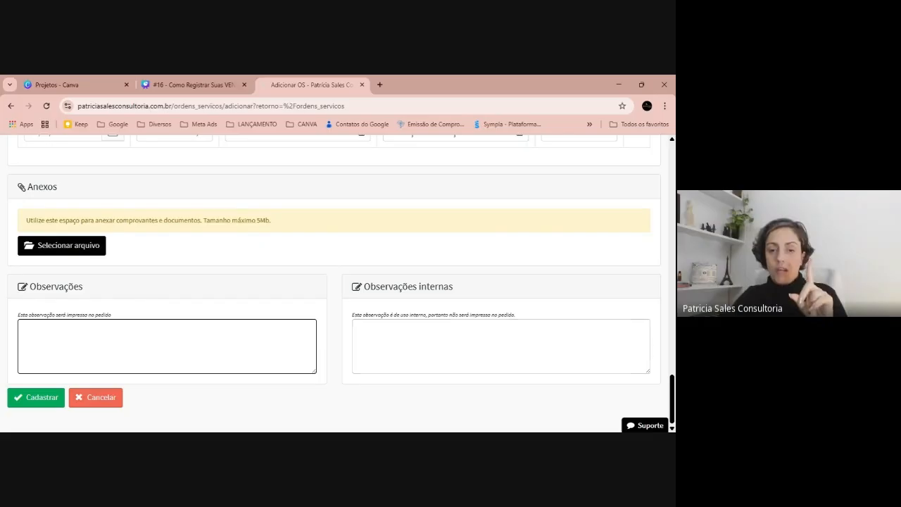
{"action": "left_click", "coordinate": [451, 344]}
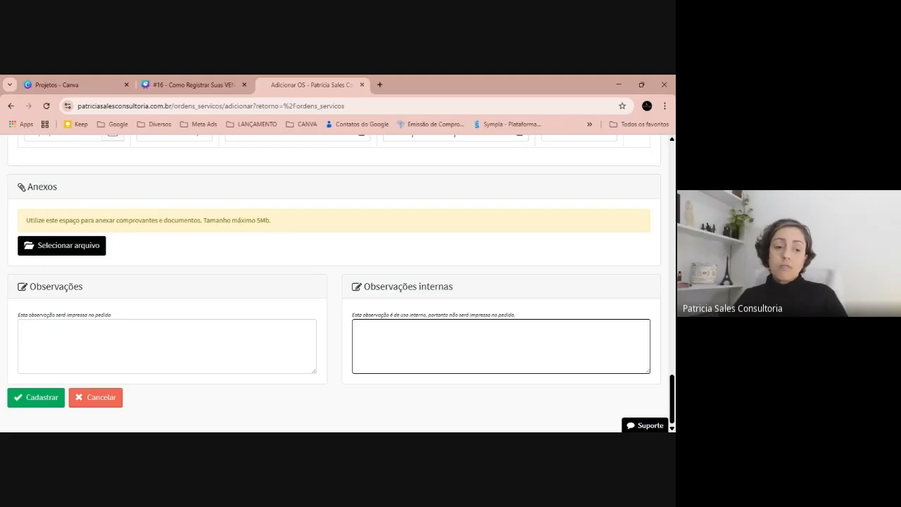
{"action": "left_click", "coordinate": [31, 398]}
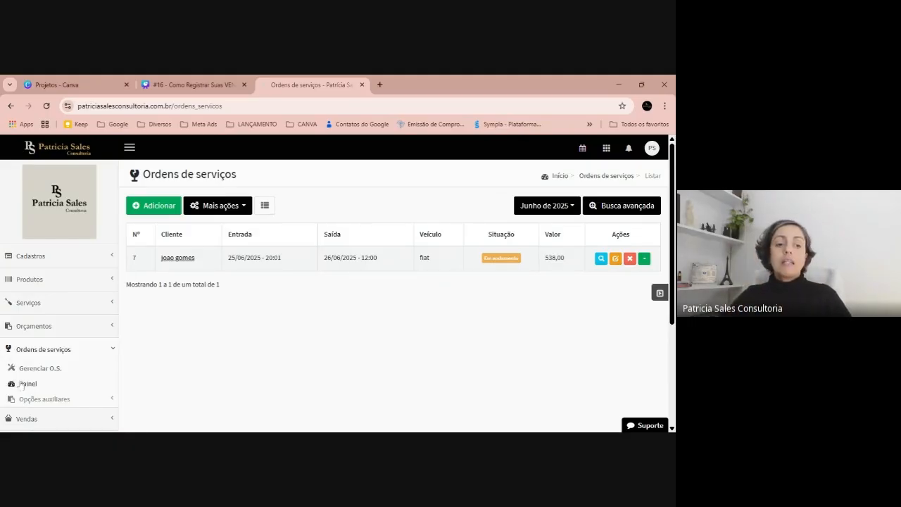
Open the service orders dashboard and review its Prazos and Prioridade indicators.
{"action": "left_click", "coordinate": [26, 385]}
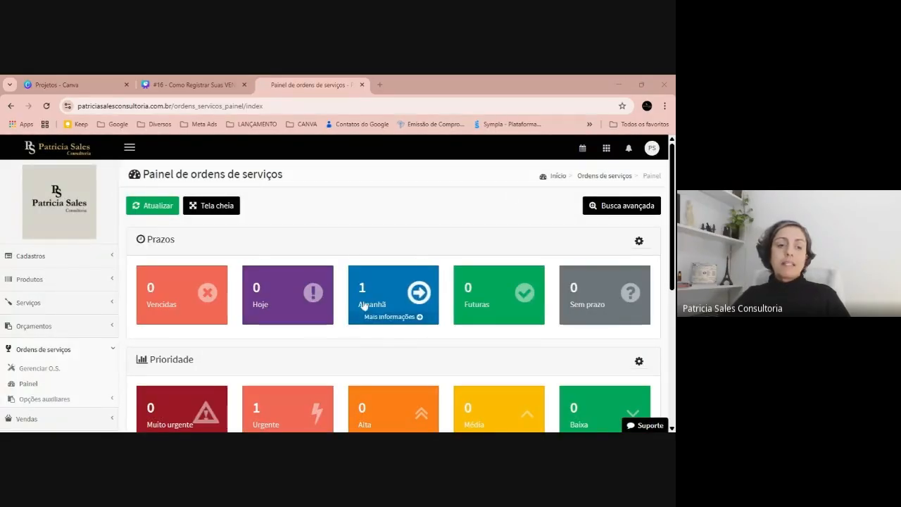
{"action": "scroll", "coordinate": [366, 307], "scroll_direction": "down", "scroll_amount": 3}
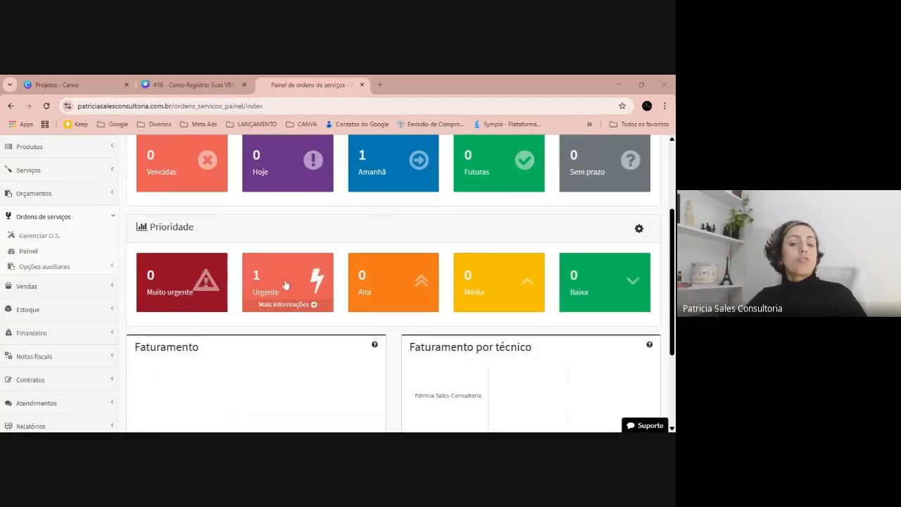
{"action": "scroll", "coordinate": [354, 277], "scroll_direction": "up", "scroll_amount": 3}
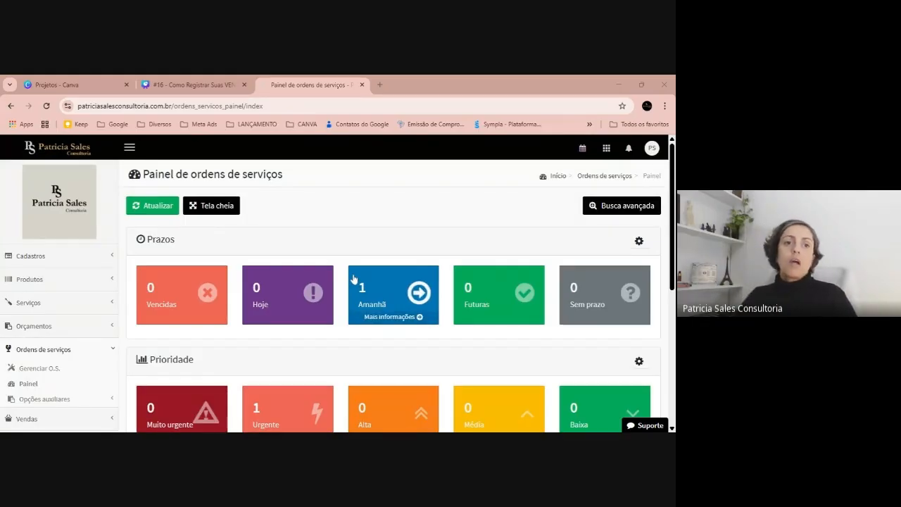
Switch to the Canva presentation, show it full screen up to the Demonstração: Venda Produtos slide, and leave the full-screen view.
{"action": "left_click", "coordinate": [190, 84]}
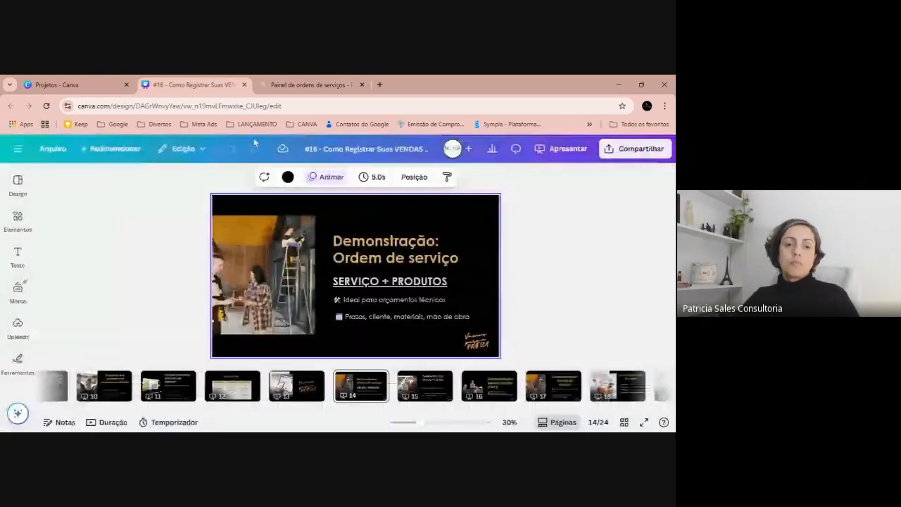
{"action": "left_click", "coordinate": [644, 422]}
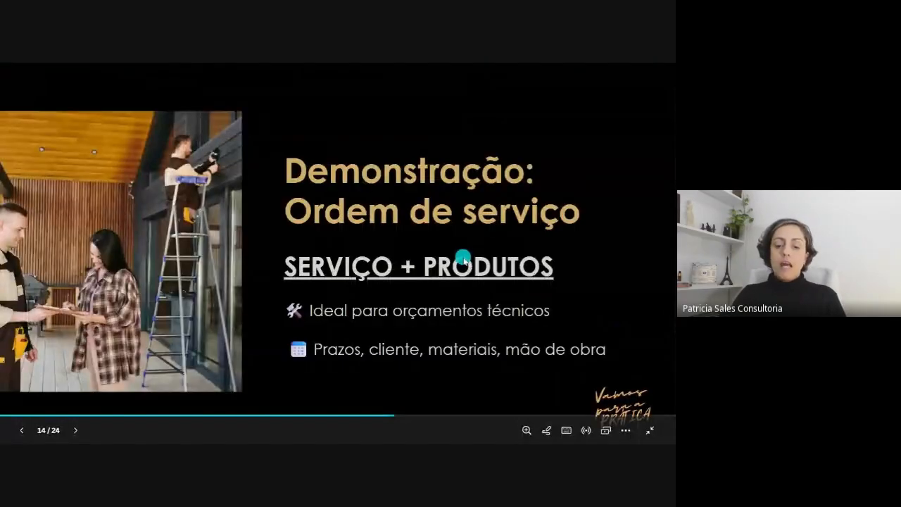
{"action": "left_click", "coordinate": [463, 257]}
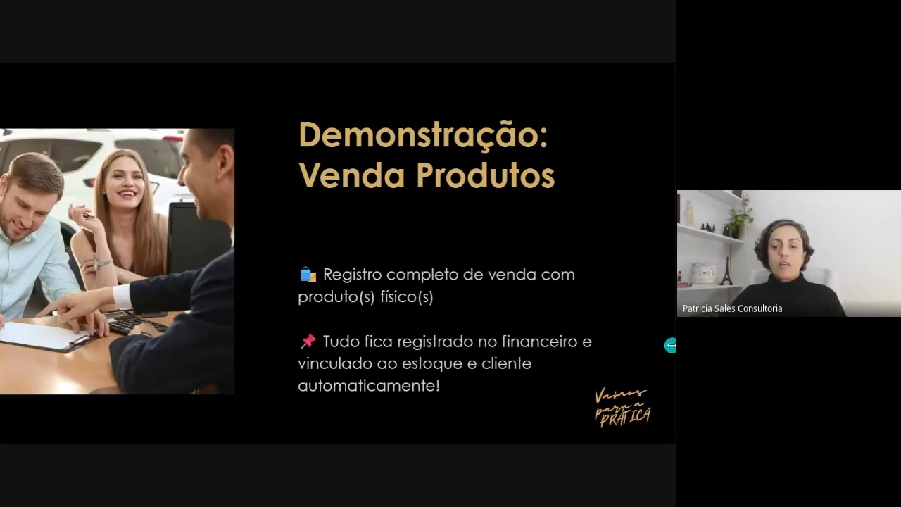
{"action": "left_click", "coordinate": [582, 281]}
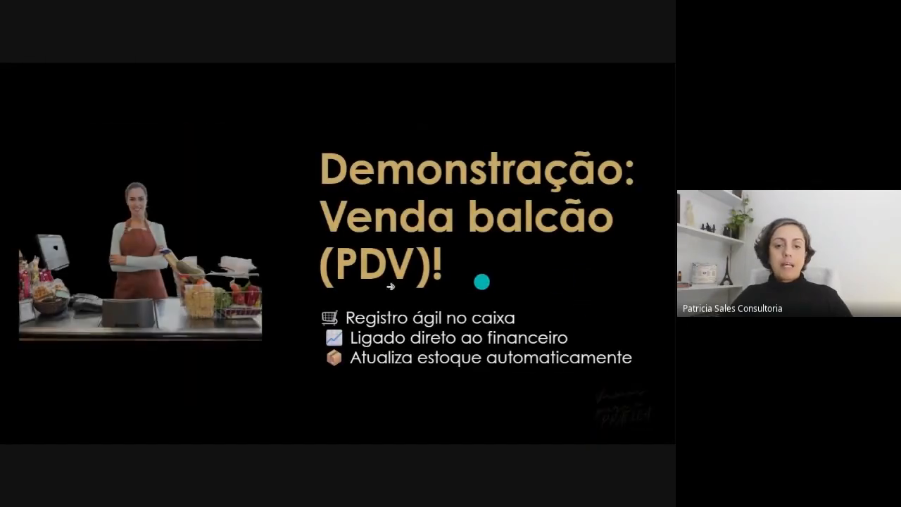
{"action": "left_click", "coordinate": [224, 265]}
{"action": "key", "text": "Escape"}
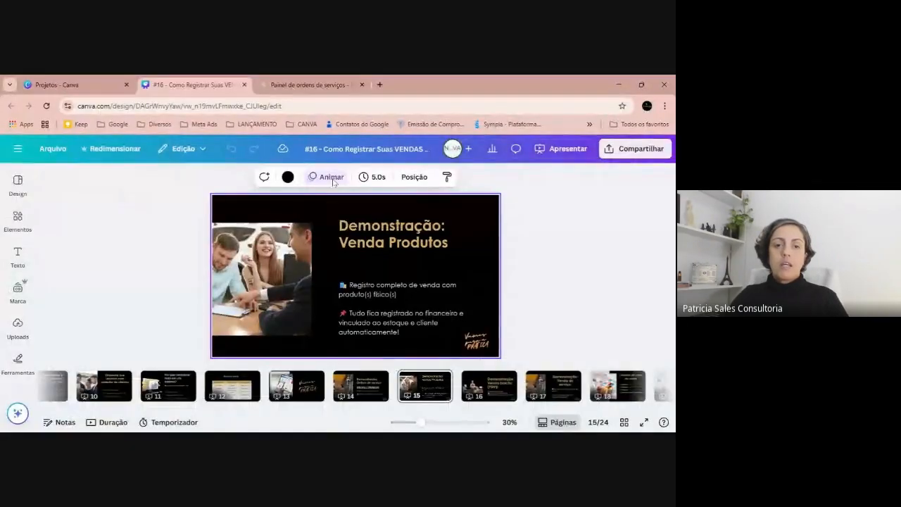
Return to the management system and start a new sale in Vendas de produtos.
{"action": "left_click", "coordinate": [310, 84]}
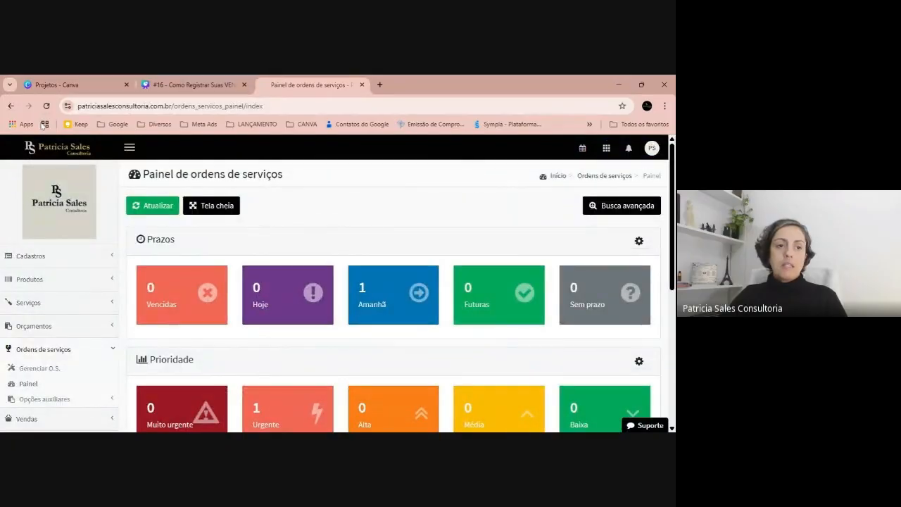
{"action": "scroll", "coordinate": [41, 336], "scroll_direction": "down", "scroll_amount": 1}
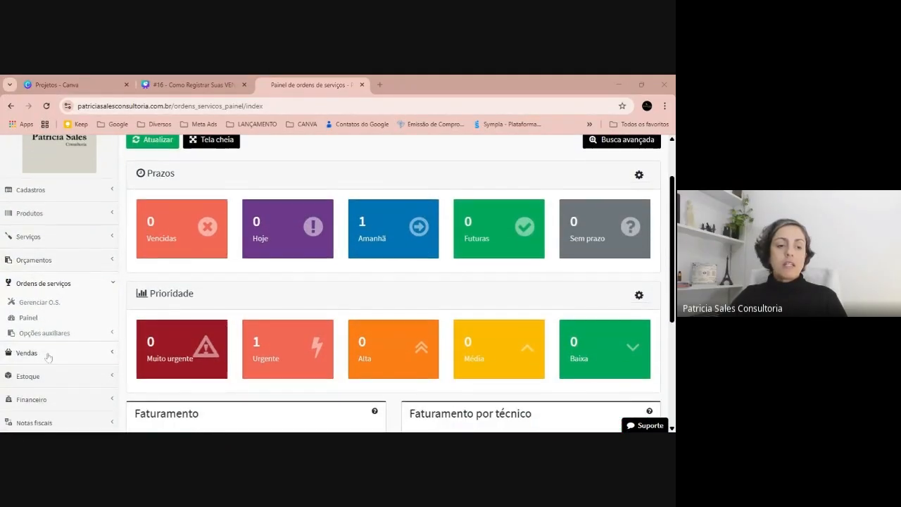
{"action": "left_click", "coordinate": [32, 349]}
{"action": "scroll", "coordinate": [37, 295], "scroll_direction": "down", "scroll_amount": 2}
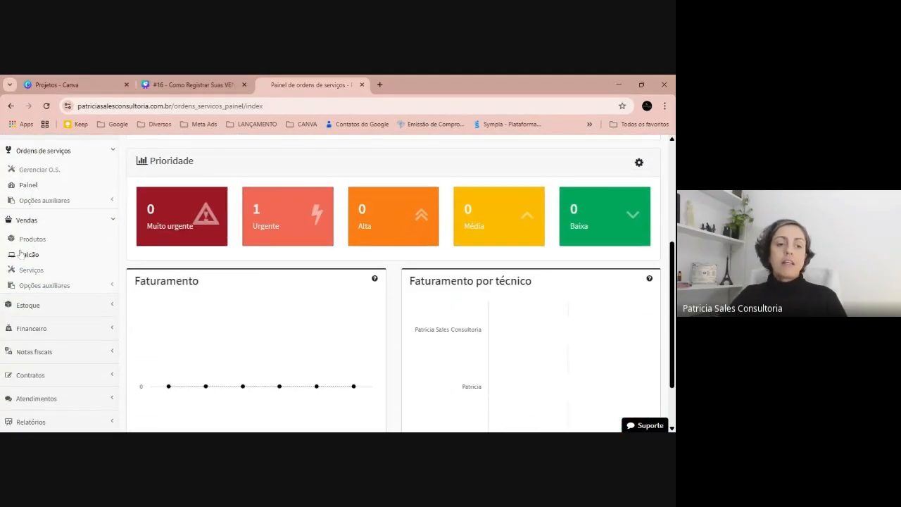
{"action": "left_click", "coordinate": [31, 240]}
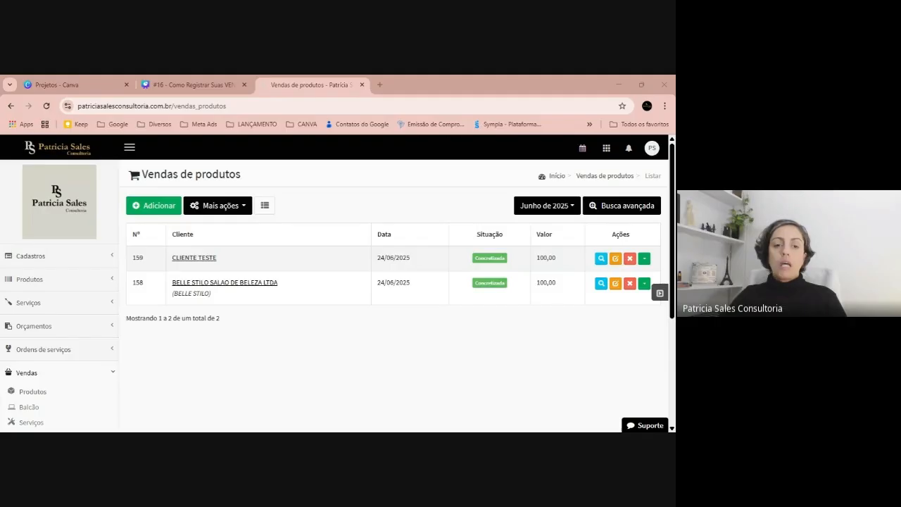
{"action": "left_click", "coordinate": [152, 205]}
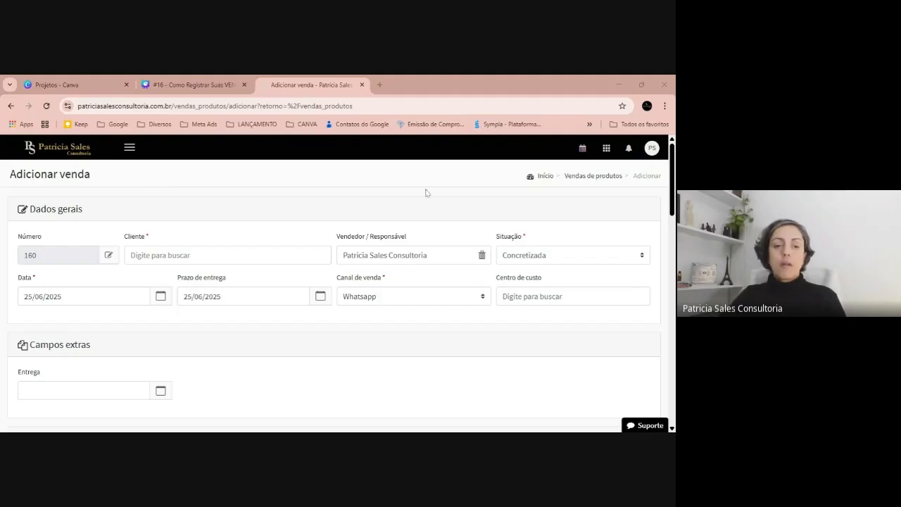
Choose CLIENTE TESTE as the sale's client.
{"action": "scroll", "coordinate": [228, 233], "scroll_direction": "down", "scroll_amount": 1}
{"action": "left_click", "coordinate": [230, 189]}
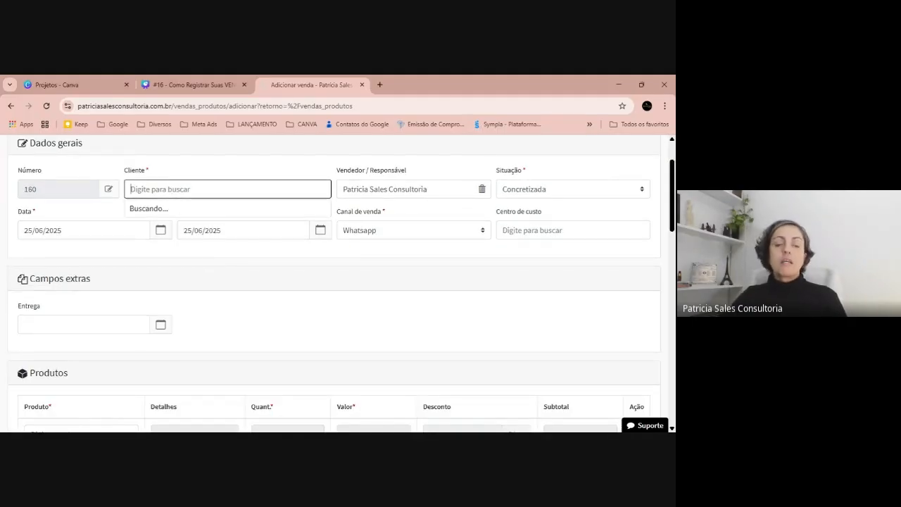
{"action": "left_click", "coordinate": [230, 238]}
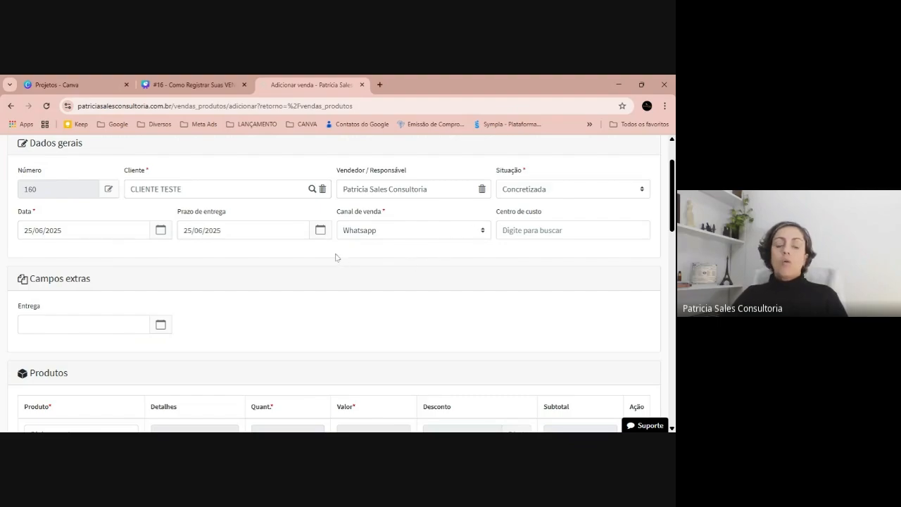
Add the Patcholy Body Splash product to the sale, leaving the Entrega extra field blank.
{"action": "scroll", "coordinate": [331, 258], "scroll_direction": "down", "scroll_amount": 1}
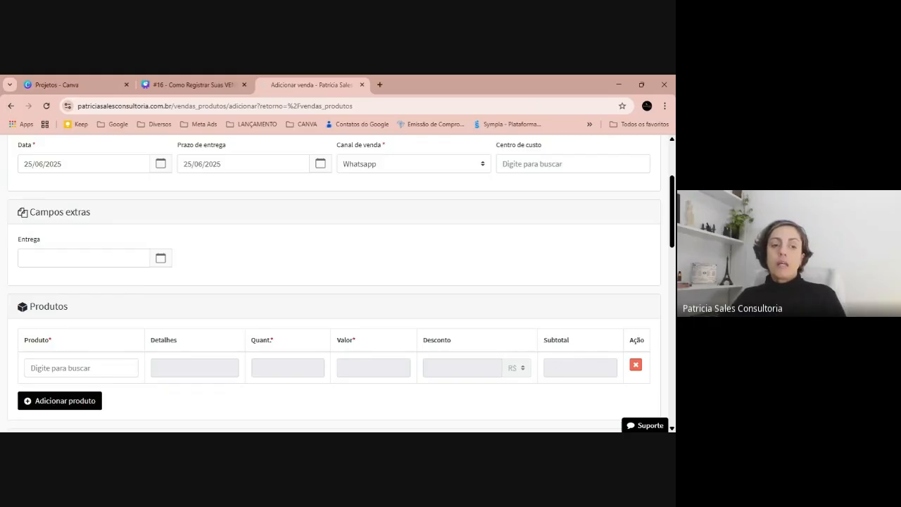
{"action": "scroll", "coordinate": [140, 246], "scroll_direction": "down", "scroll_amount": 2}
{"action": "left_click", "coordinate": [78, 236]}
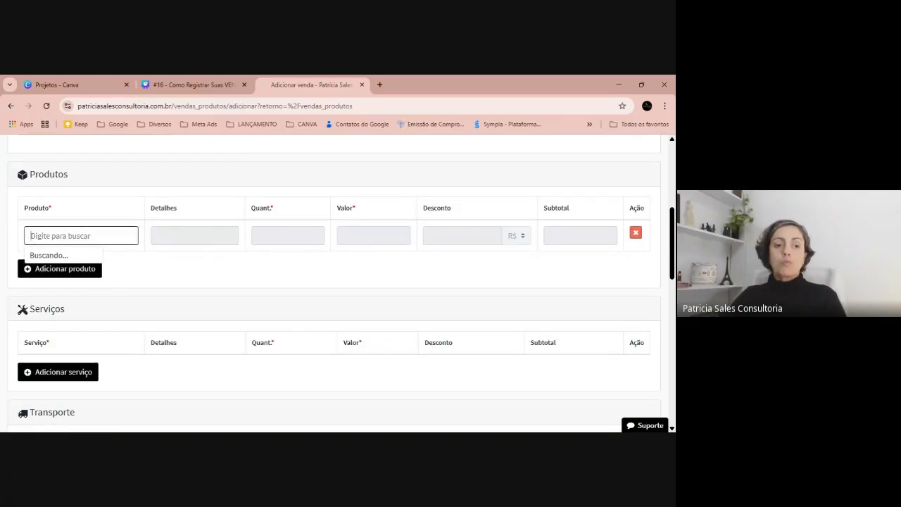
{"action": "scroll", "coordinate": [95, 281], "scroll_direction": "down", "scroll_amount": 5}
{"action": "scroll", "coordinate": [99, 258], "scroll_direction": "up", "scroll_amount": 6}
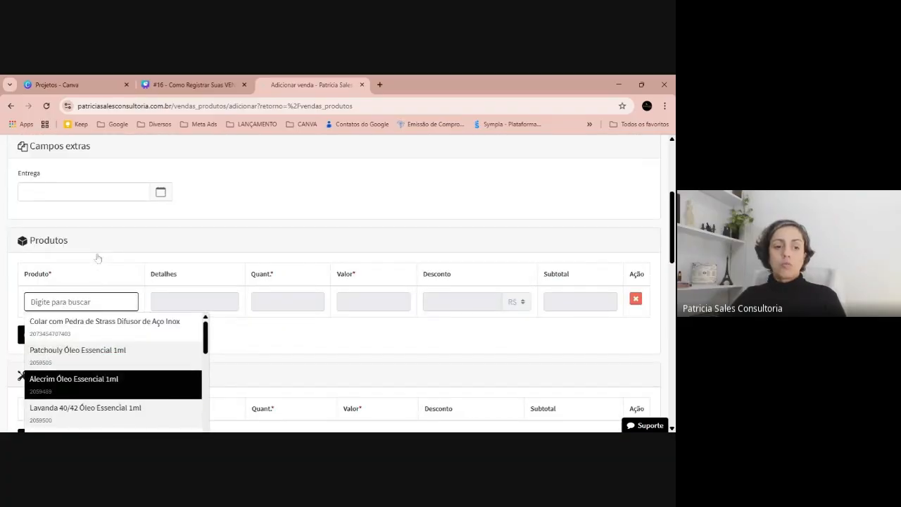
{"action": "scroll", "coordinate": [78, 359], "scroll_direction": "down", "scroll_amount": 3}
{"action": "scroll", "coordinate": [77, 359], "scroll_direction": "up", "scroll_amount": 1}
{"action": "left_click", "coordinate": [75, 359]}
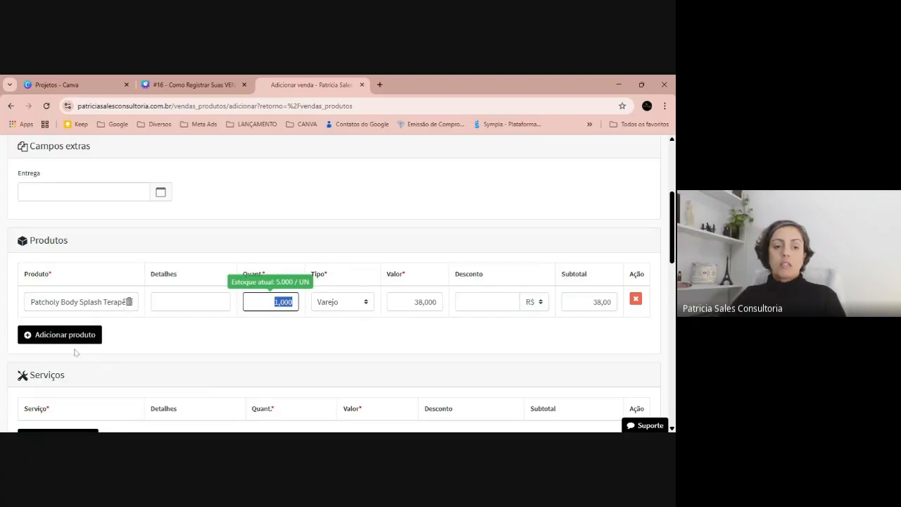
Add Patchouly Óleo Essencial 1ml as a second product with "avaria" in its details.
{"action": "left_click", "coordinate": [103, 336]}
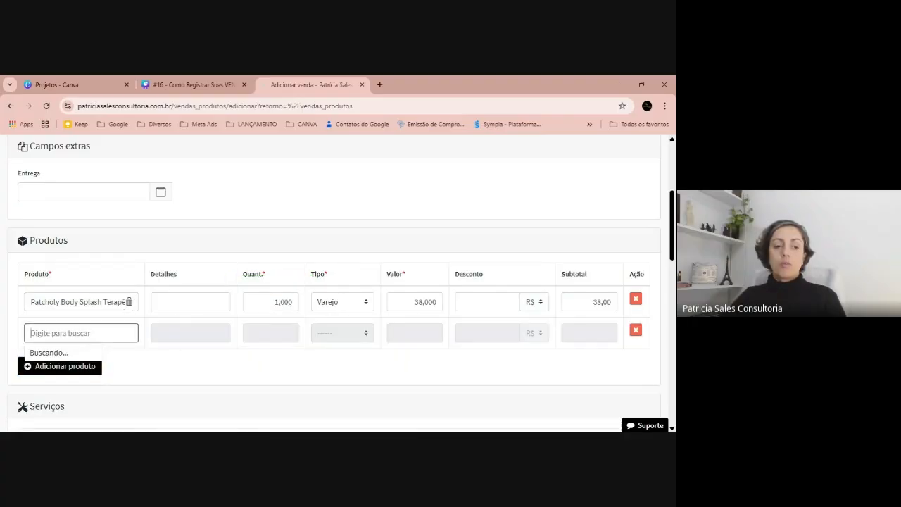
{"action": "left_click", "coordinate": [105, 384]}
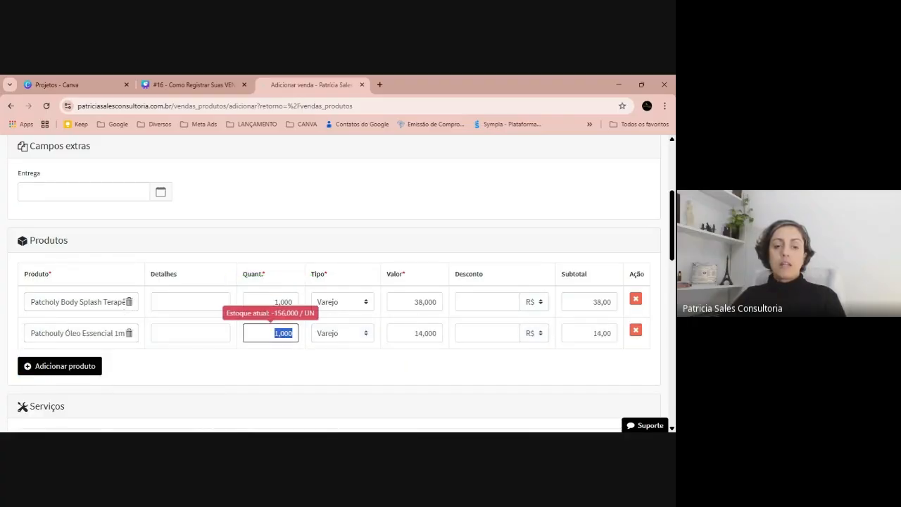
{"action": "left_click", "coordinate": [212, 334]}
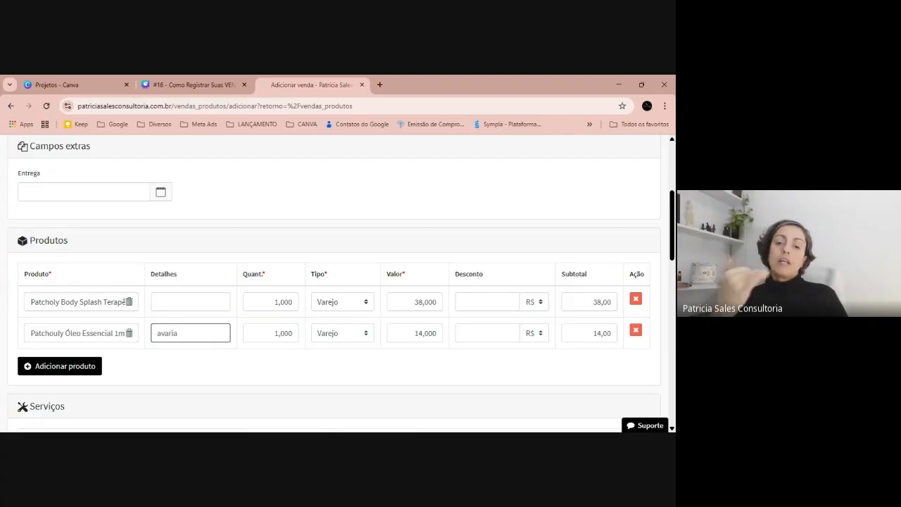
Apply a 50% discount to the Patchouly Óleo Essencial 1ml product line.
{"action": "left_click", "coordinate": [532, 334]}
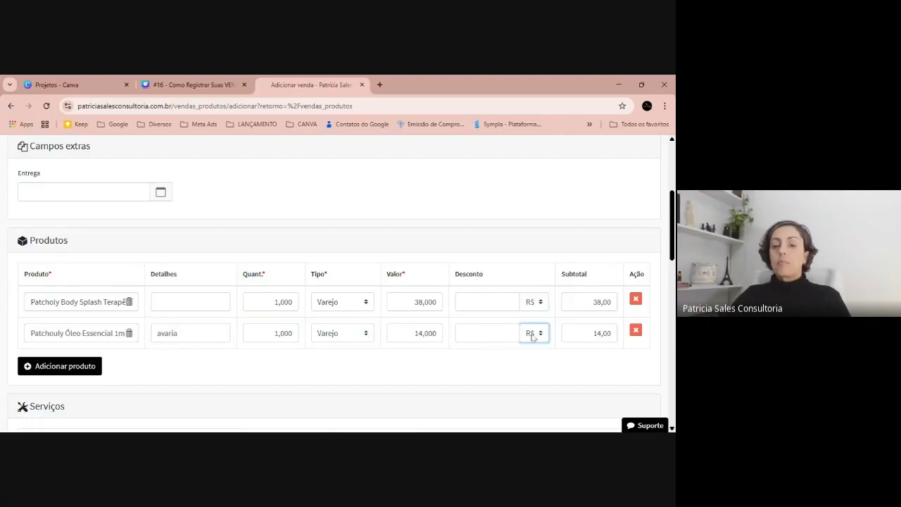
{"action": "left_click", "coordinate": [530, 362]}
{"action": "left_click", "coordinate": [487, 333]}
{"action": "type", "text": "50"}
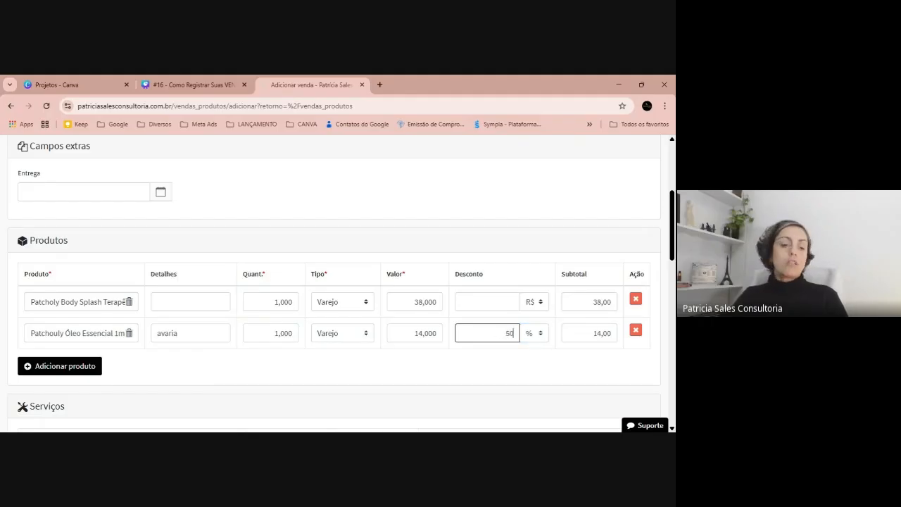
{"action": "key", "text": "Tab"}
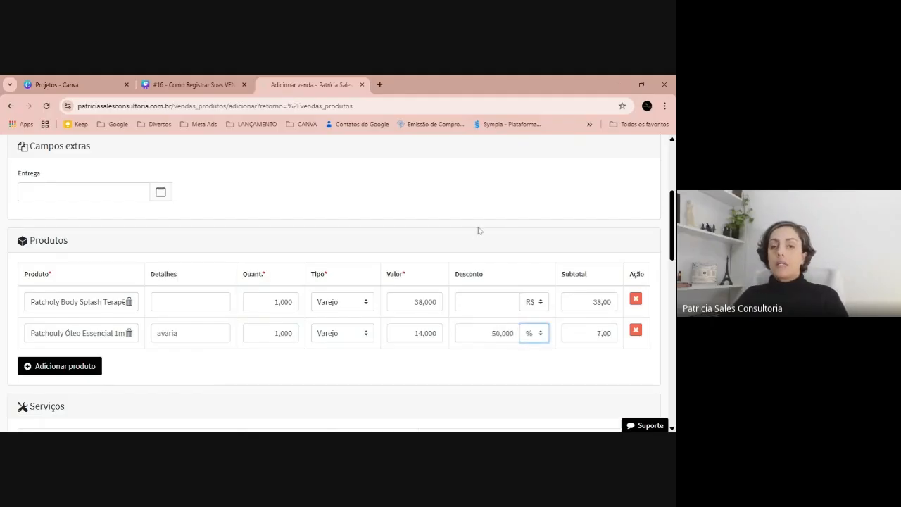
Extend the Patchouly Óleo Essencial line's details to read "produto avaria".
{"action": "left_click", "coordinate": [154, 334]}
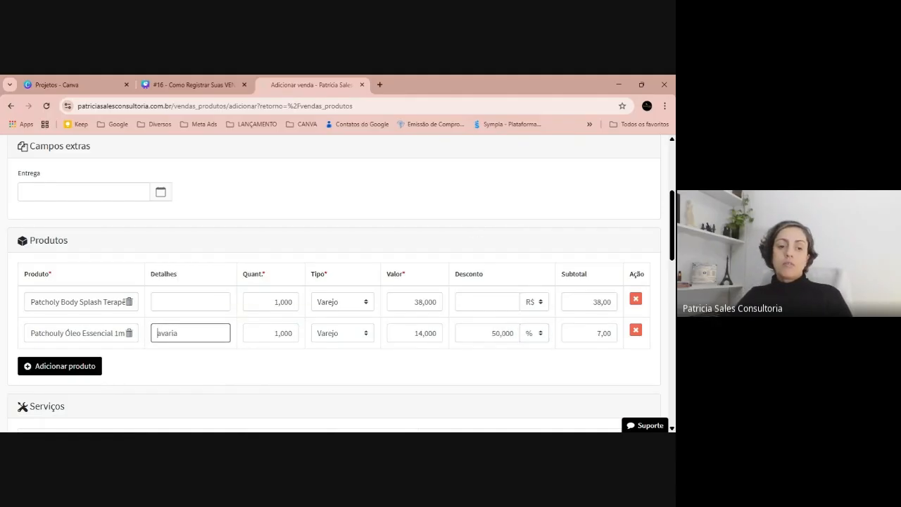
{"action": "type", "text": "produto"}
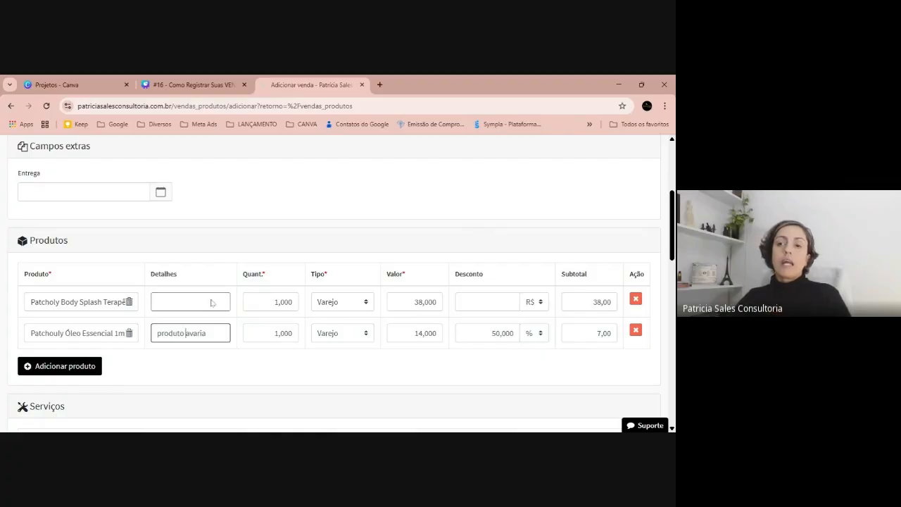
{"action": "key", "text": "alt+Tab"}
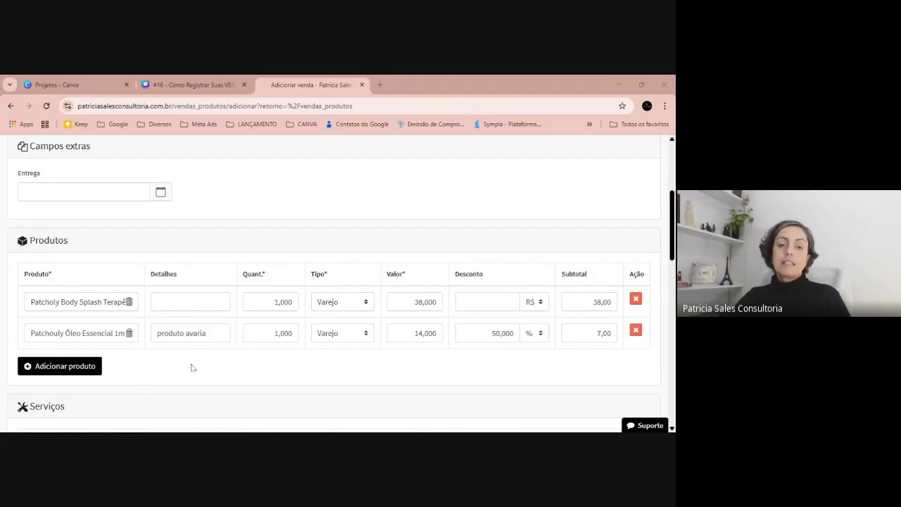
{"action": "scroll", "coordinate": [234, 344], "scroll_direction": "down", "scroll_amount": 2}
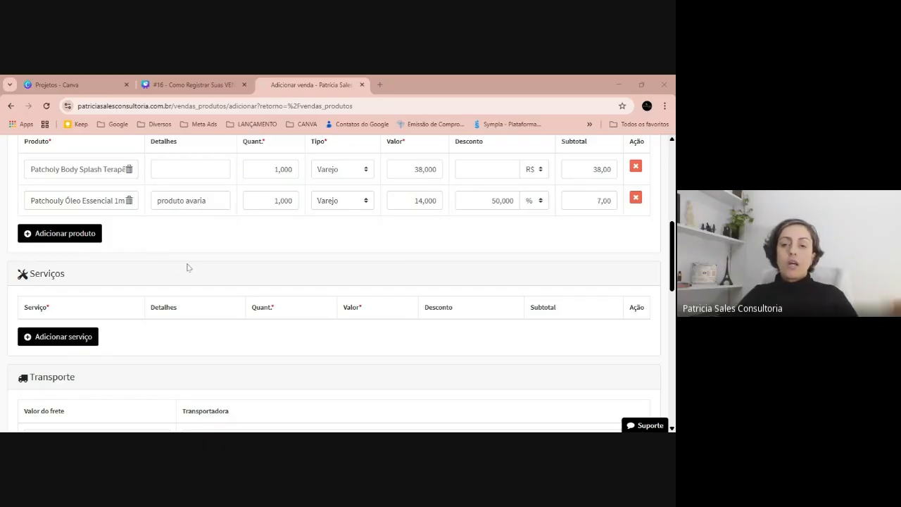
Set the sale's payment condition to À vista with A Receber as the payment method.
{"action": "scroll", "coordinate": [193, 310], "scroll_direction": "down", "scroll_amount": 3}
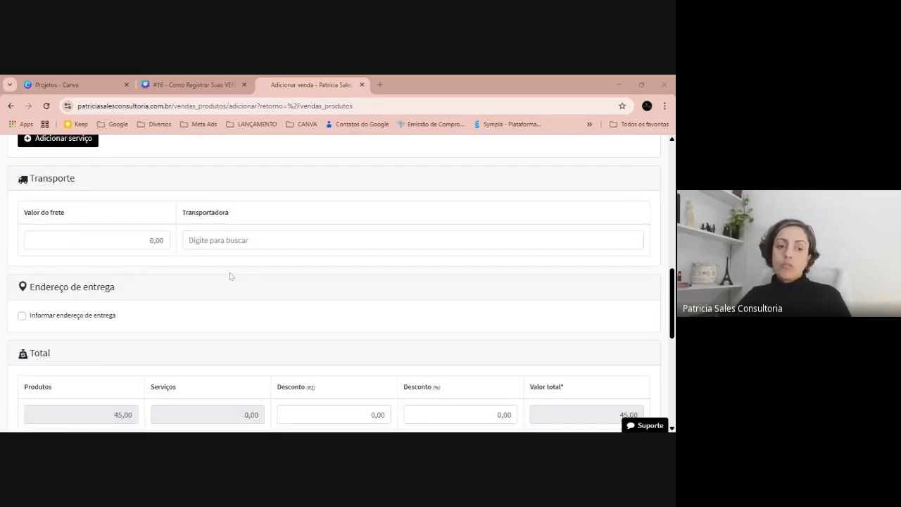
{"action": "scroll", "coordinate": [183, 248], "scroll_direction": "down", "scroll_amount": 1}
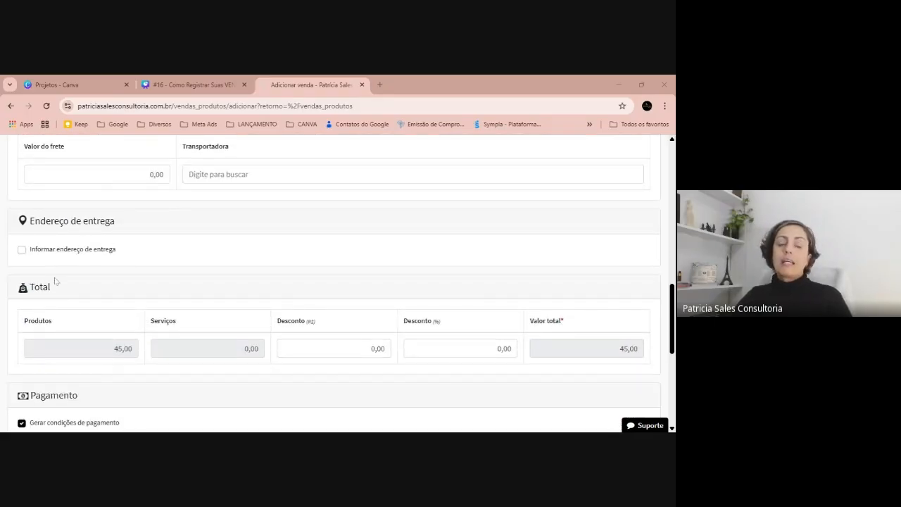
{"action": "scroll", "coordinate": [130, 290], "scroll_direction": "down", "scroll_amount": 2}
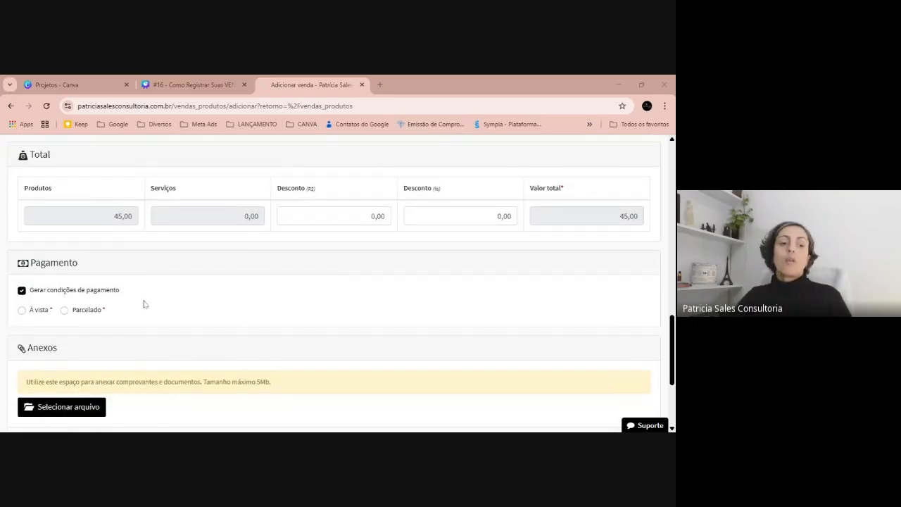
{"action": "left_click", "coordinate": [22, 311]}
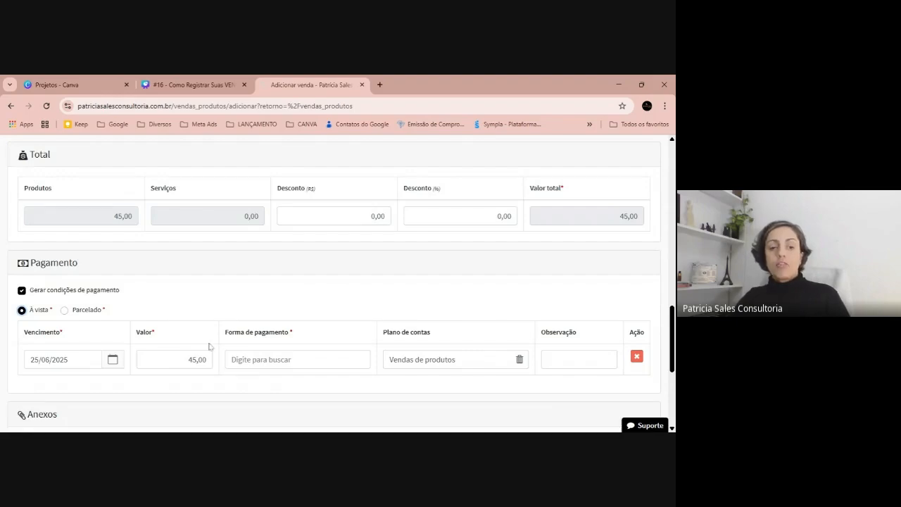
{"action": "left_click", "coordinate": [300, 358]}
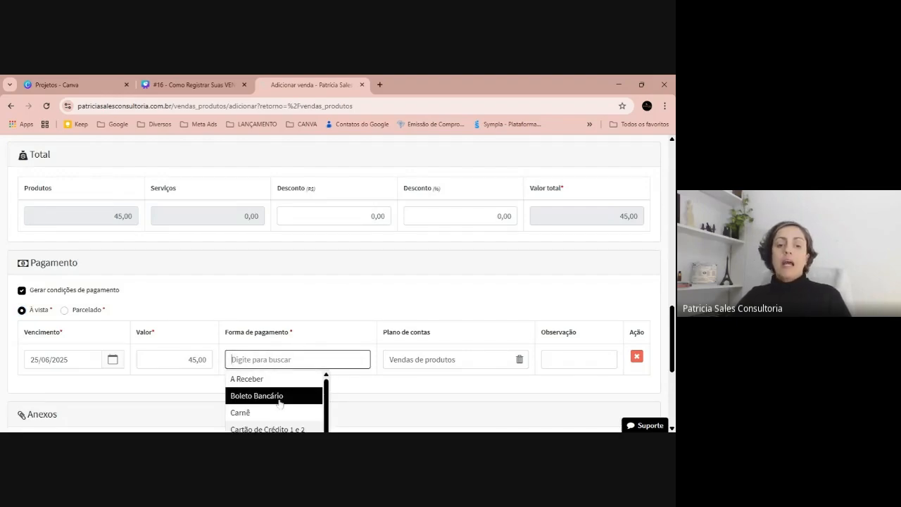
{"action": "left_click", "coordinate": [275, 381]}
Register the product sale, leaving attachments and both observation fields empty.
{"action": "scroll", "coordinate": [338, 281], "scroll_direction": "down", "scroll_amount": 2}
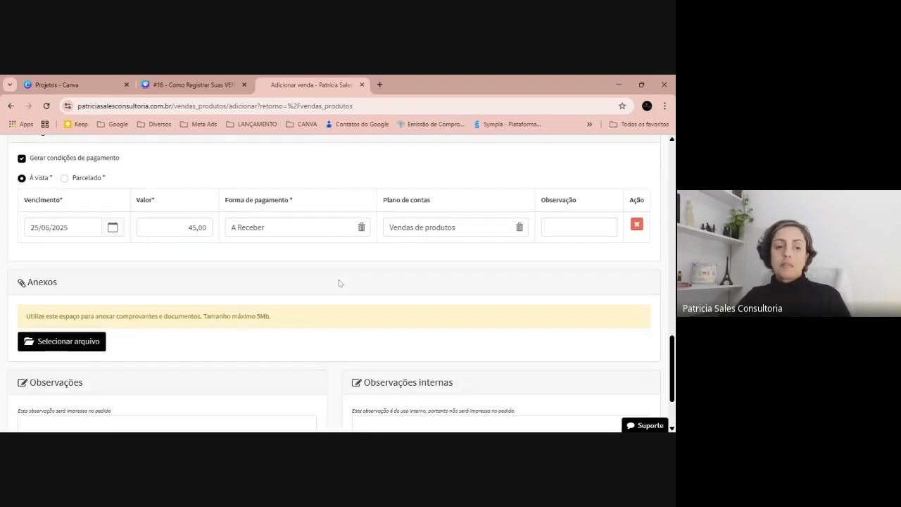
{"action": "scroll", "coordinate": [255, 304], "scroll_direction": "down", "scroll_amount": 2}
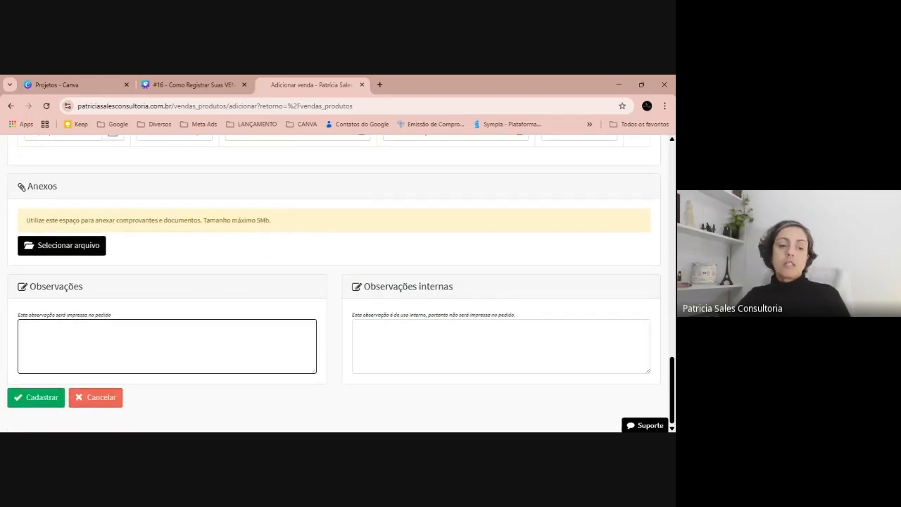
{"action": "left_click", "coordinate": [33, 397]}
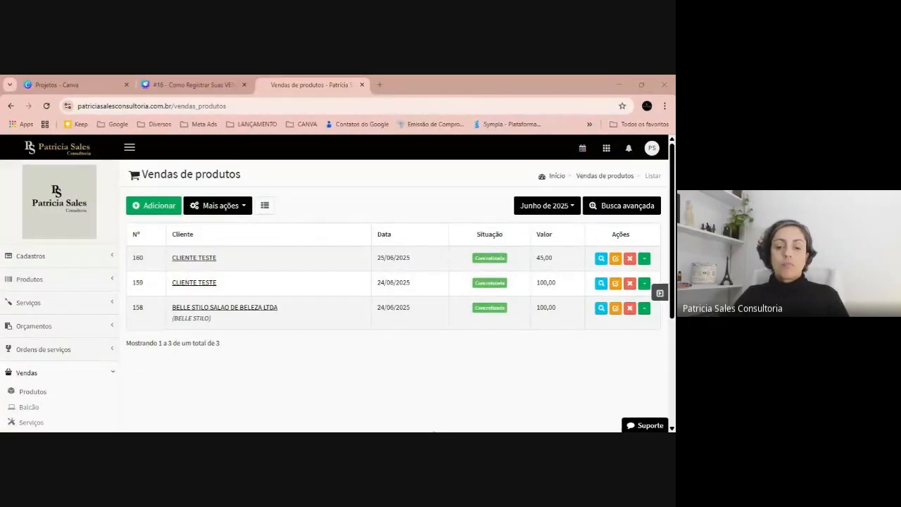
Switch to the Canva presentation, show it full screen up to the "Demonstração: Venda balcão (PDV)!" slide, and return to the sales system.
{"action": "left_click", "coordinate": [190, 84]}
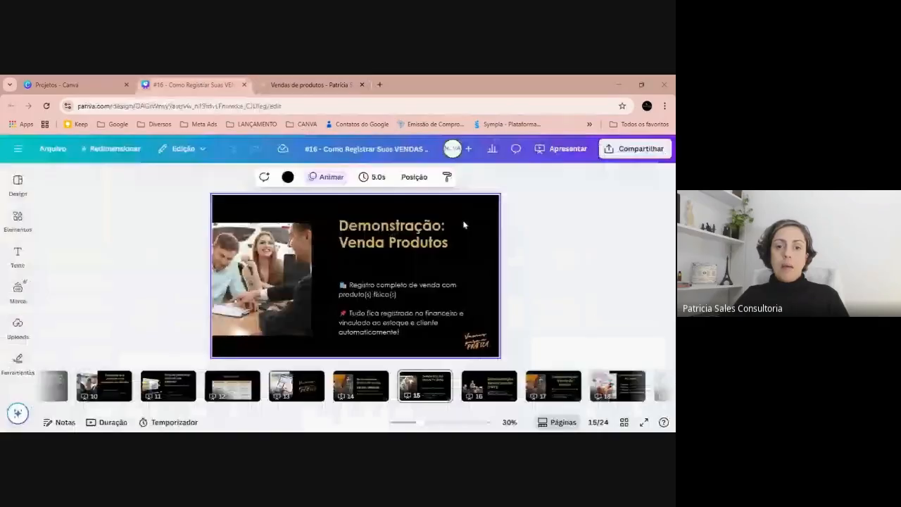
{"action": "left_click", "coordinate": [644, 422]}
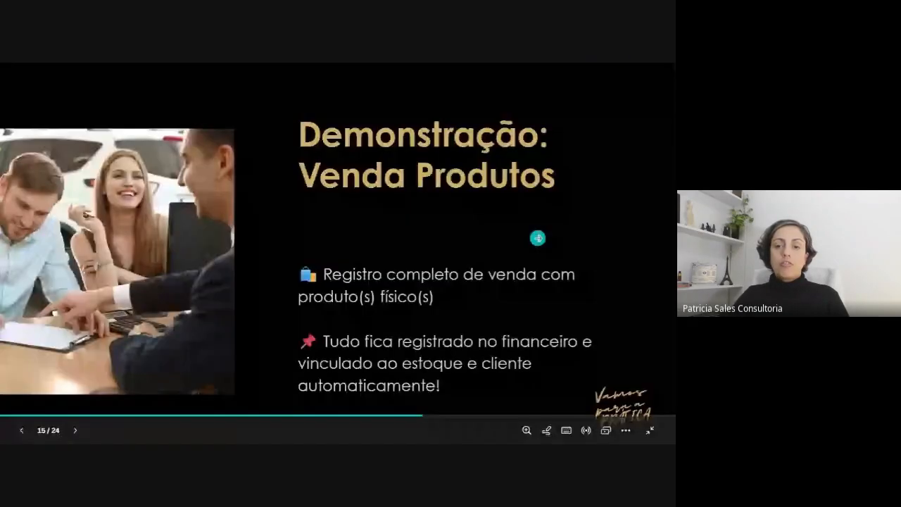
{"action": "left_click", "coordinate": [537, 237]}
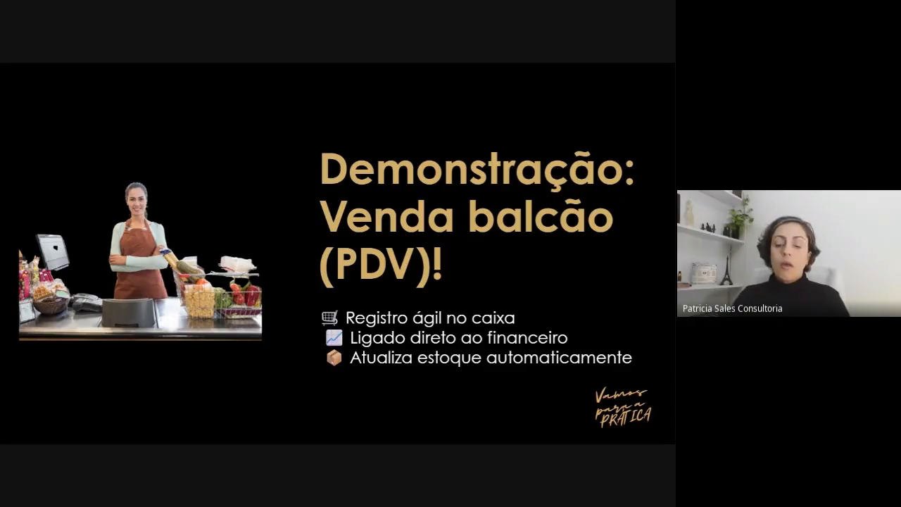
{"action": "key", "text": "Escape"}
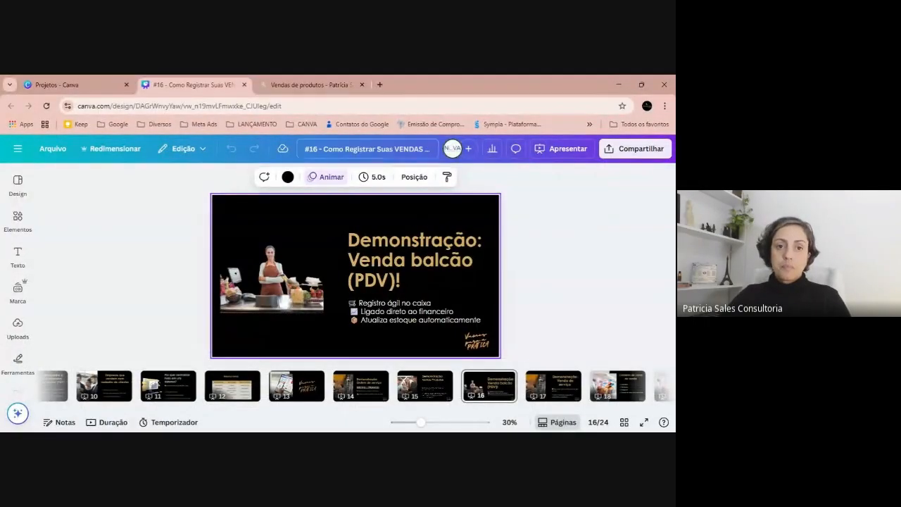
{"action": "left_click", "coordinate": [274, 84]}
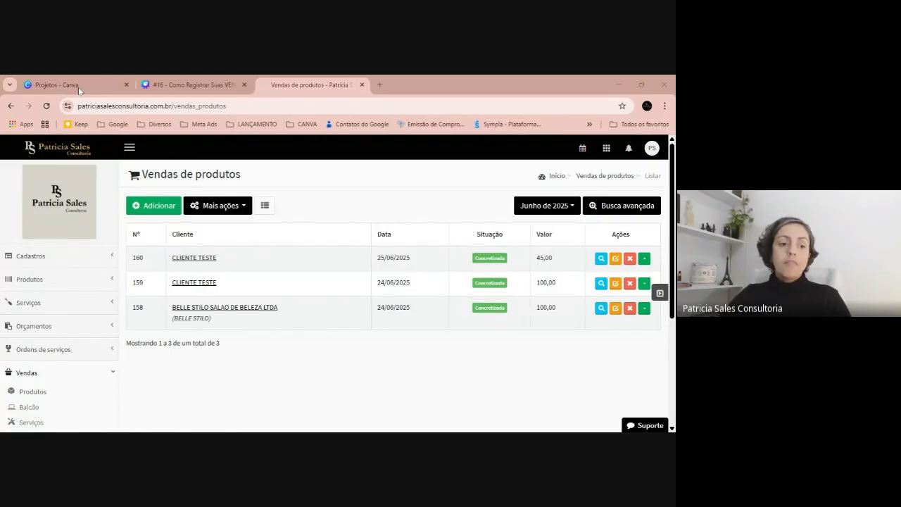
{"action": "scroll", "coordinate": [14, 239], "scroll_direction": "down", "scroll_amount": 2}
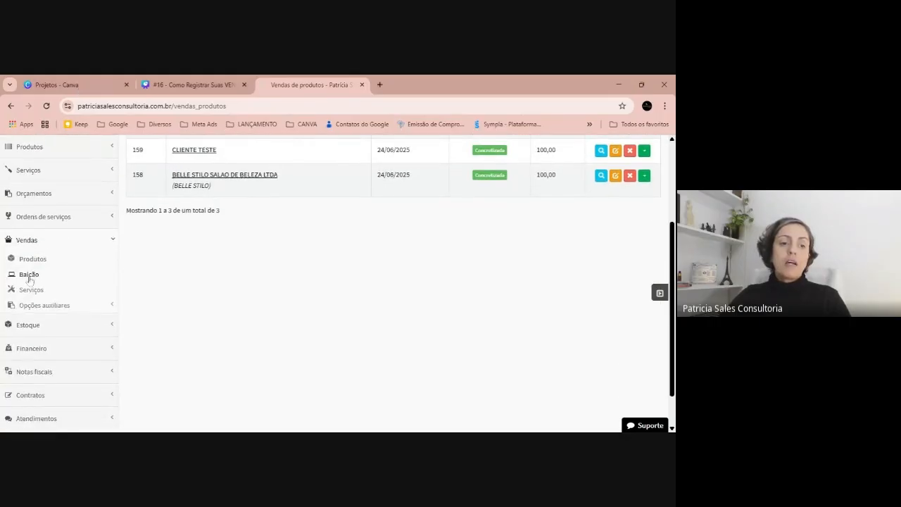
{"action": "left_click", "coordinate": [29, 276]}
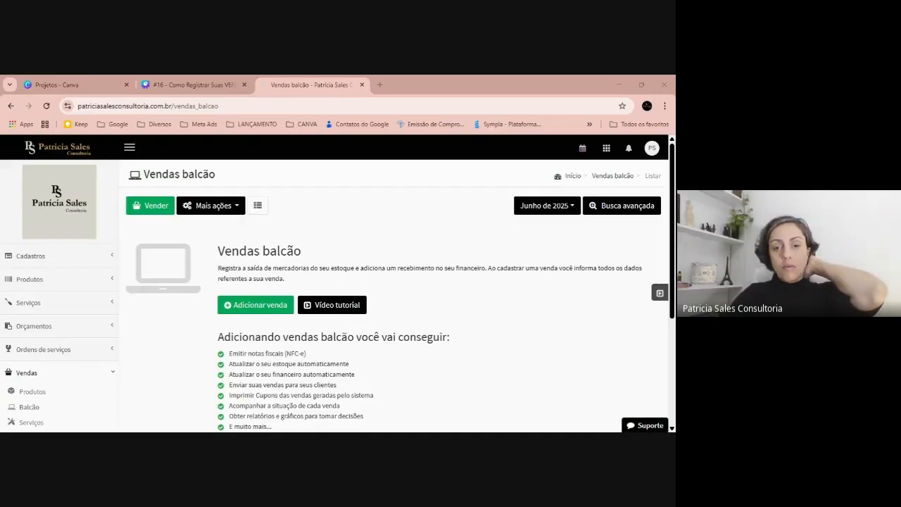
{"action": "left_click", "coordinate": [143, 207]}
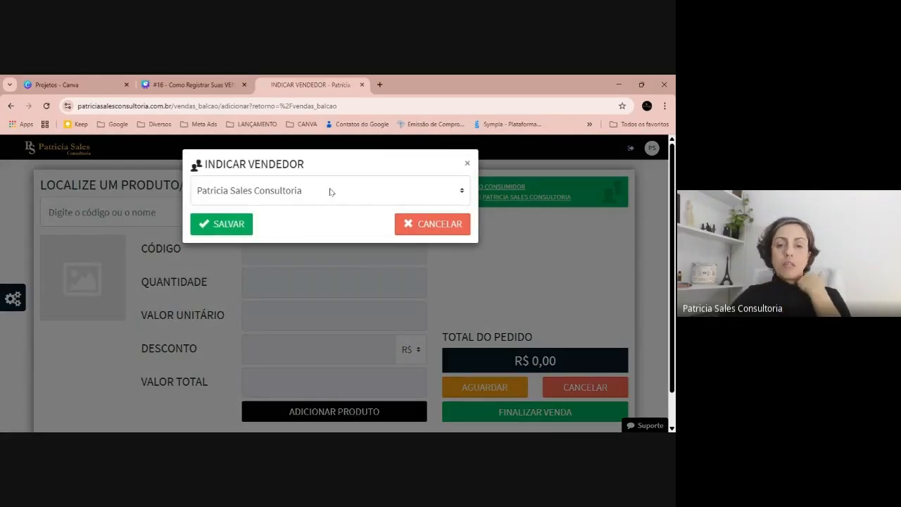
{"action": "left_click", "coordinate": [467, 162]}
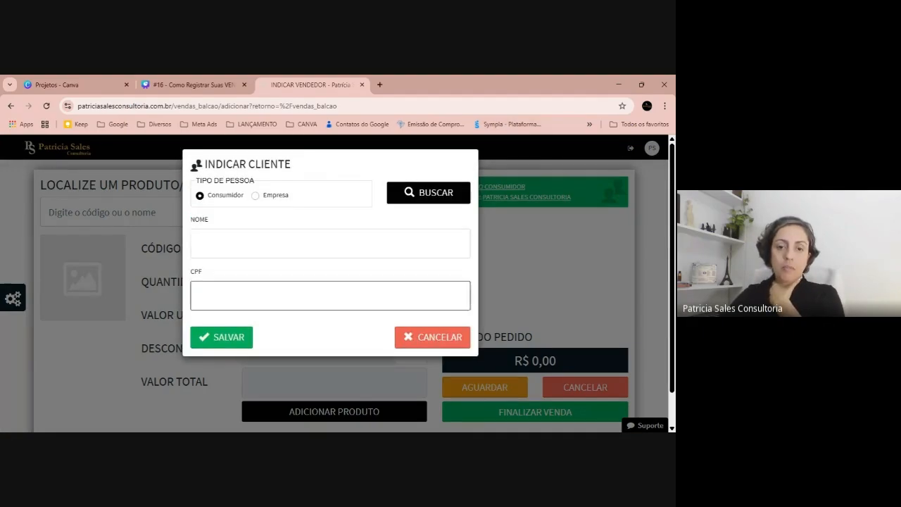
{"action": "left_click", "coordinate": [403, 338]}
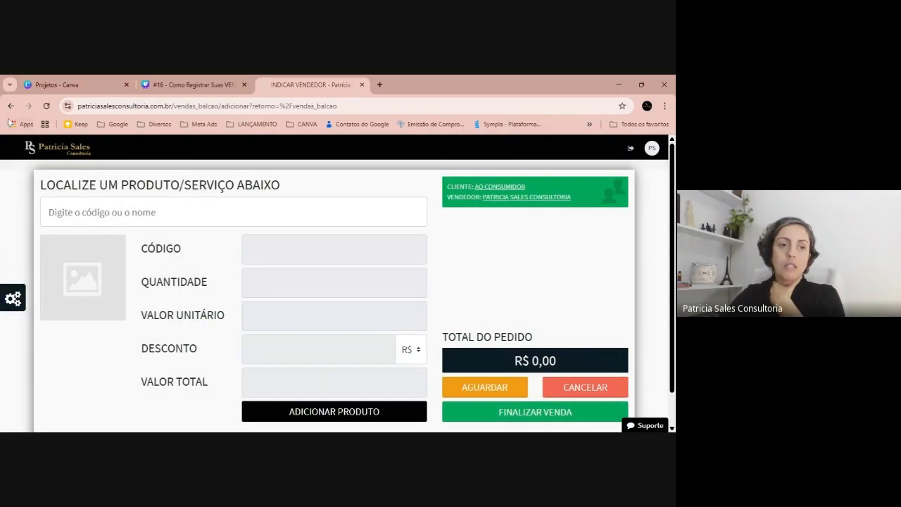
Close the open cash register under the financial module's Caixas, without generating a payment in the financeiro.
{"action": "scroll", "coordinate": [87, 227], "scroll_direction": "down", "scroll_amount": 3}
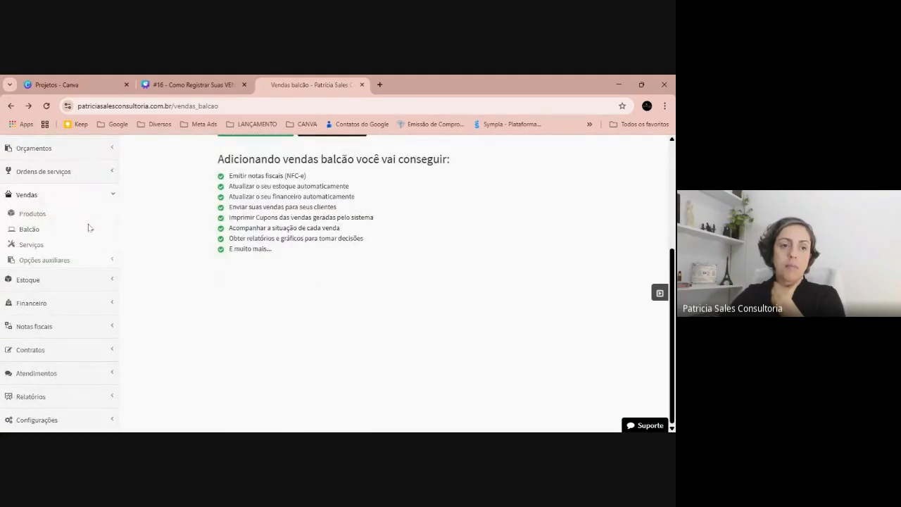
{"action": "left_click", "coordinate": [65, 304]}
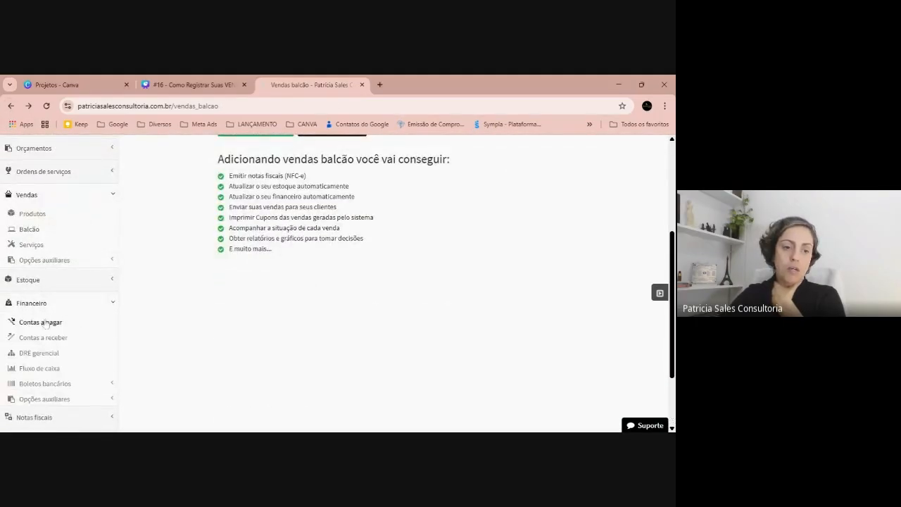
{"action": "scroll", "coordinate": [39, 345], "scroll_direction": "down", "scroll_amount": 1}
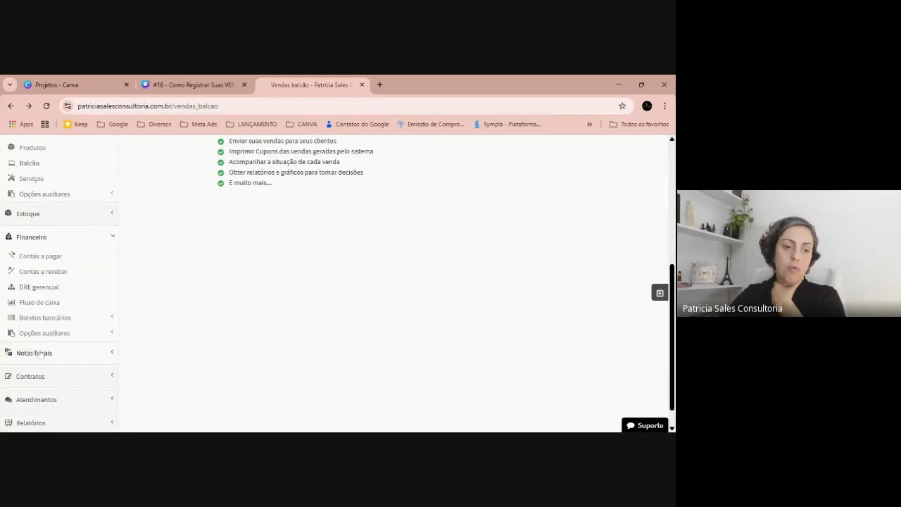
{"action": "left_click", "coordinate": [43, 333]}
{"action": "left_click", "coordinate": [33, 349]}
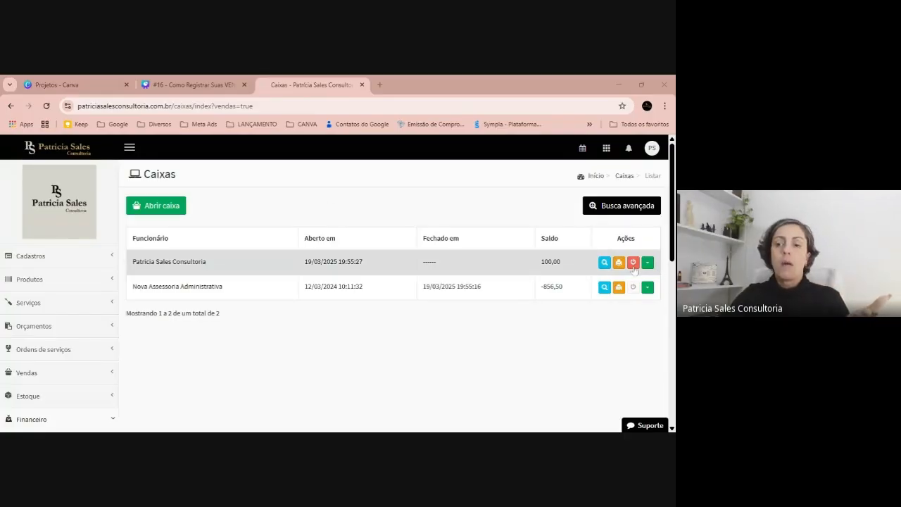
{"action": "left_click", "coordinate": [635, 265]}
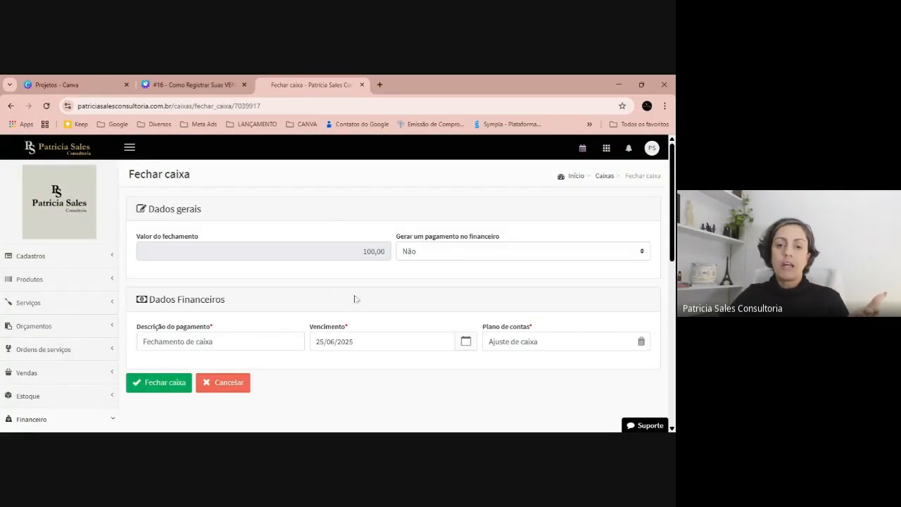
{"action": "left_click", "coordinate": [175, 390]}
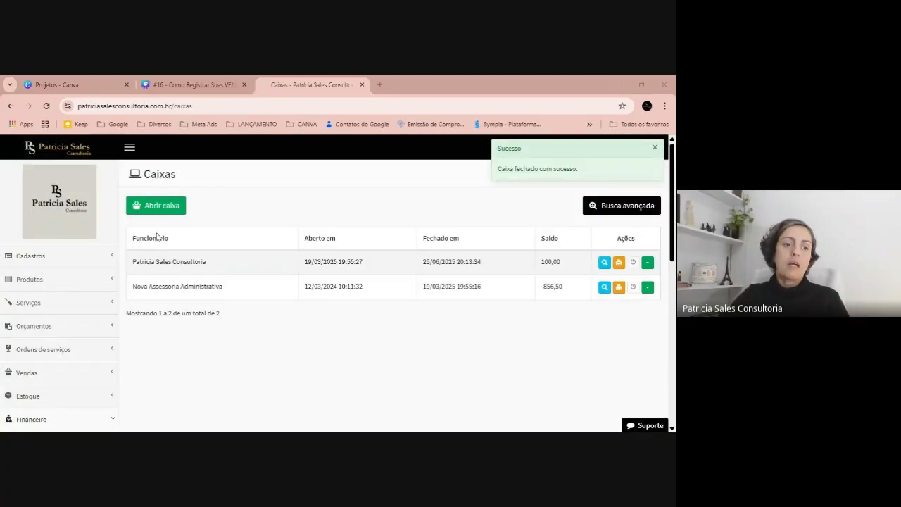
Start a new counter sale and open the cash register with an opening value of 35,00, without generating a receipt in the financeiro.
{"action": "scroll", "coordinate": [84, 317], "scroll_direction": "down", "scroll_amount": 2}
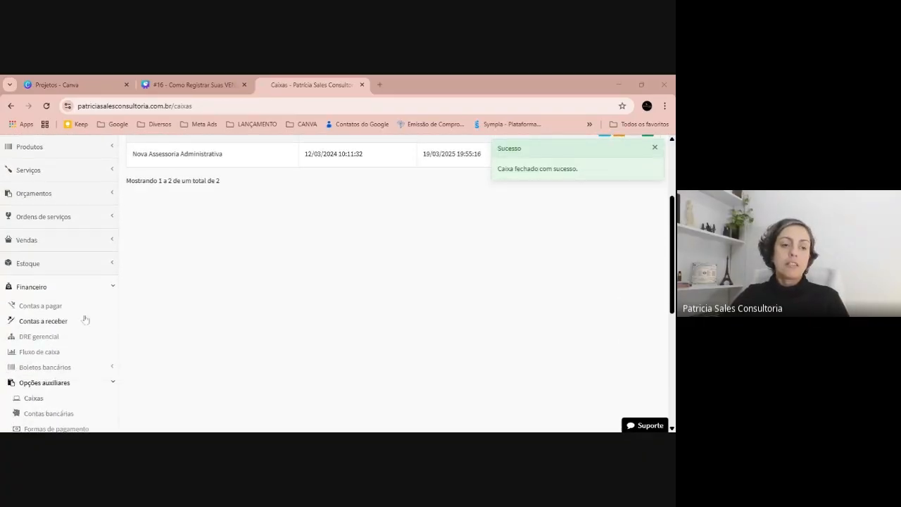
{"action": "left_click", "coordinate": [59, 242]}
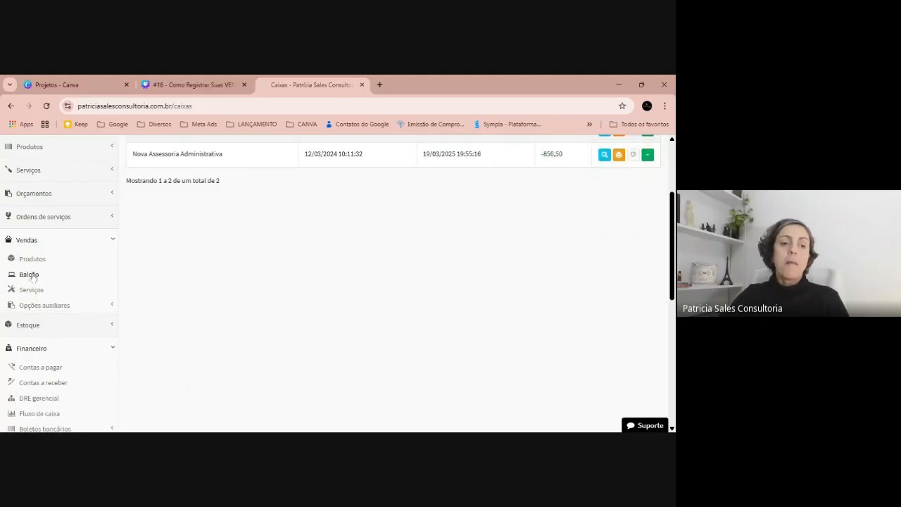
{"action": "left_click", "coordinate": [31, 275]}
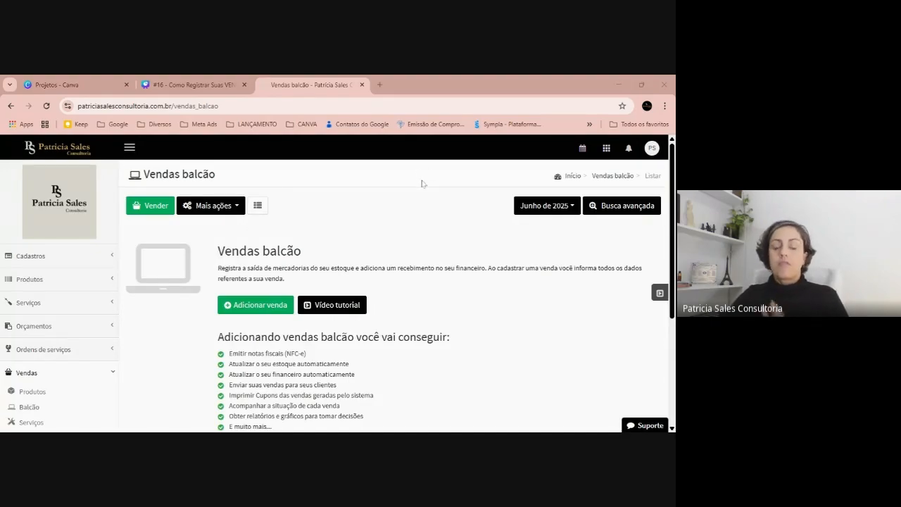
{"action": "left_click", "coordinate": [145, 210]}
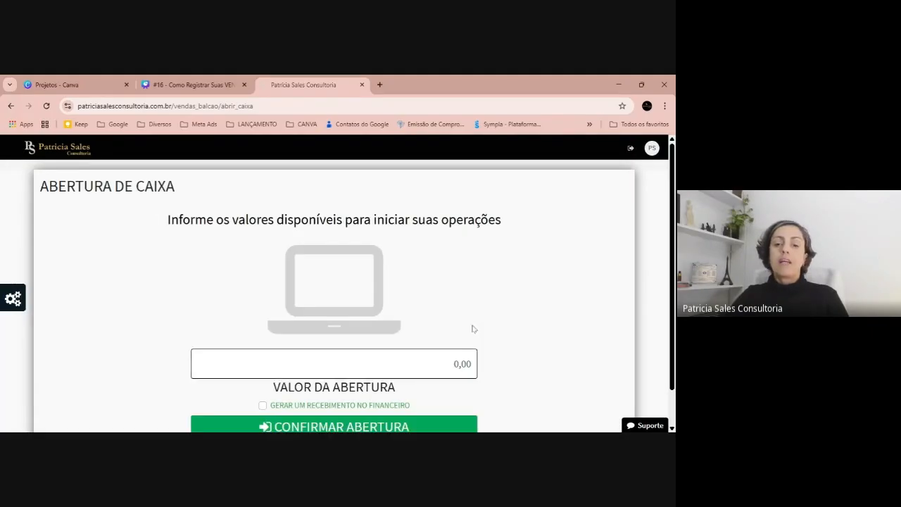
{"action": "left_click", "coordinate": [457, 363]}
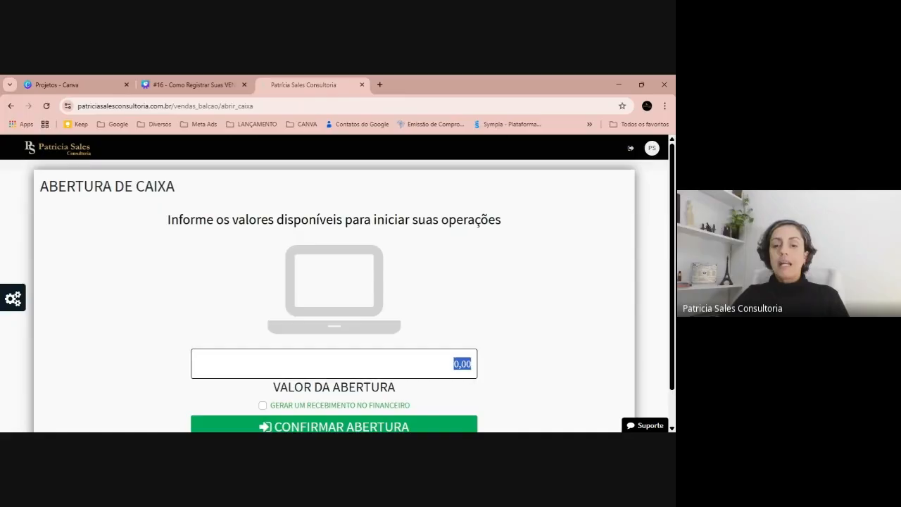
{"action": "type", "text": "35,00"}
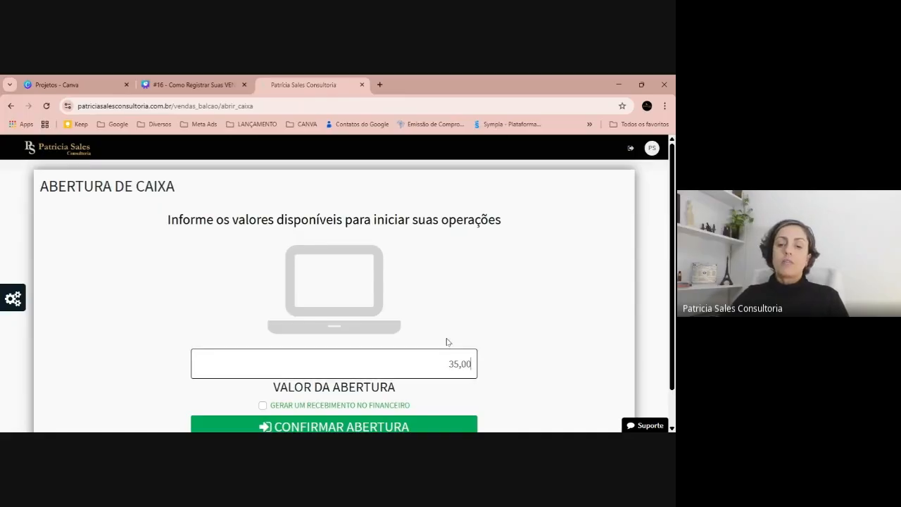
{"action": "scroll", "coordinate": [331, 352], "scroll_direction": "down", "scroll_amount": 1}
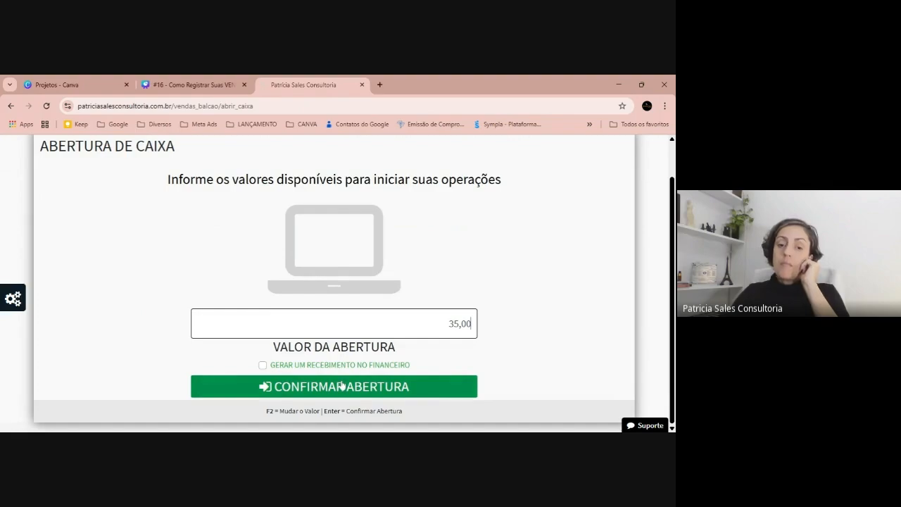
{"action": "left_click", "coordinate": [393, 396]}
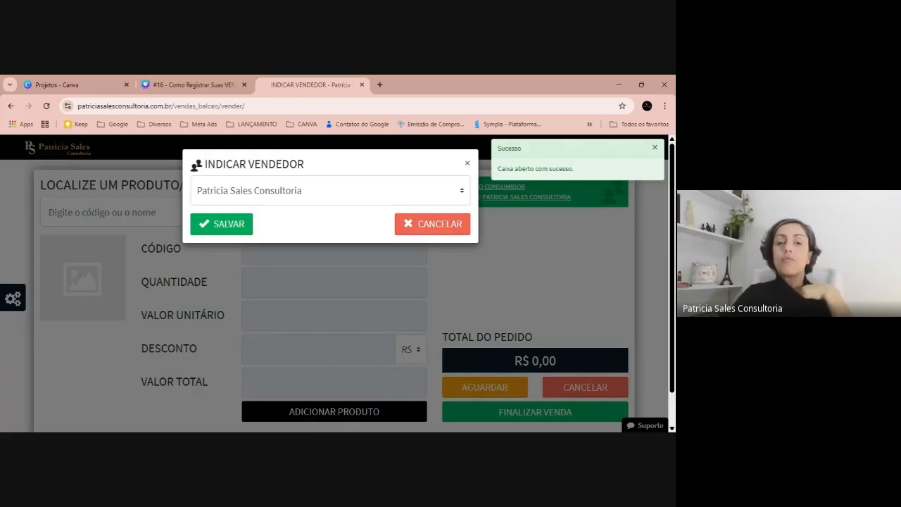
Set the counter sale's seller to the employee listed by first name only and save the choice.
{"action": "left_click", "coordinate": [422, 185]}
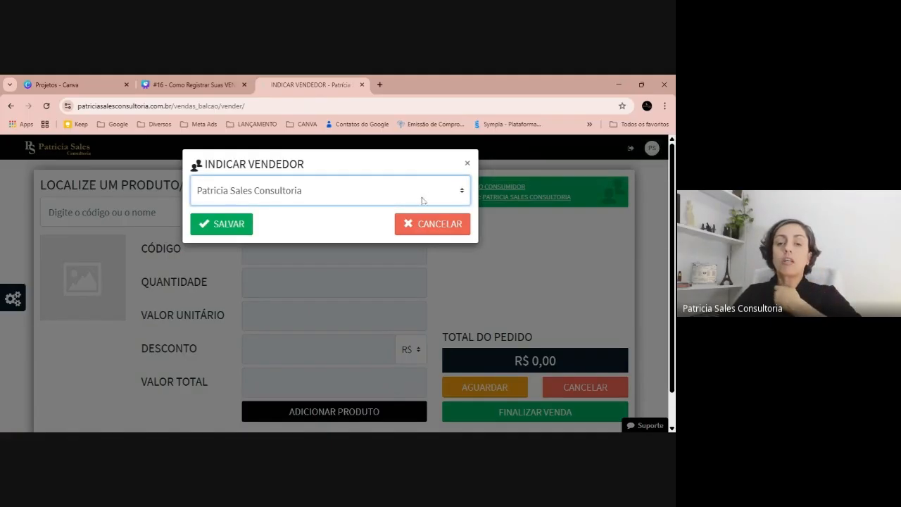
{"action": "left_click", "coordinate": [390, 209]}
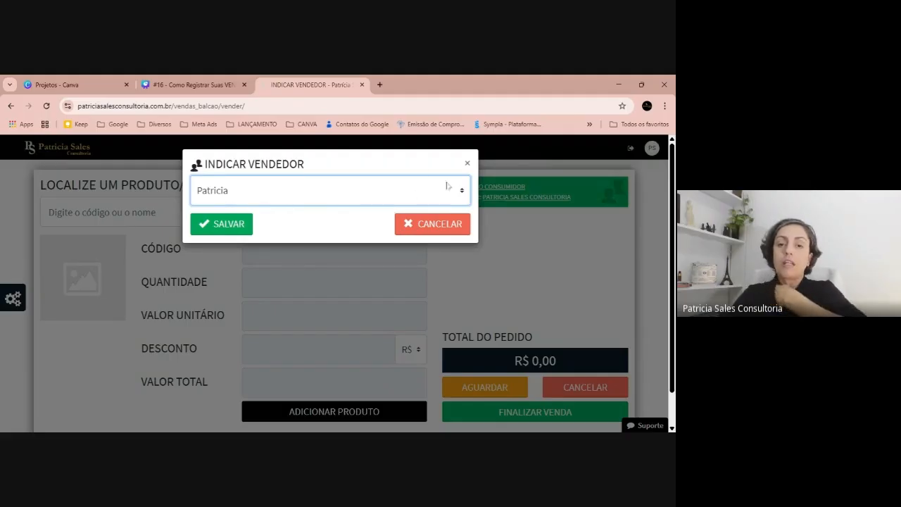
{"action": "left_click", "coordinate": [212, 226]}
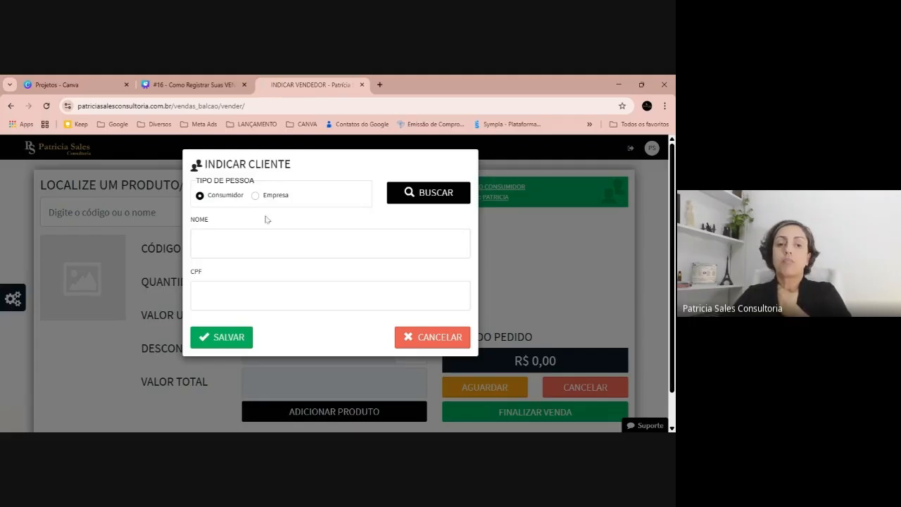
Dismiss the customer assignment without changes and add one LEITE CONDENSADO PIRACAJUBA in the 200GRS variation to the counter sale.
{"action": "left_click", "coordinate": [263, 240]}
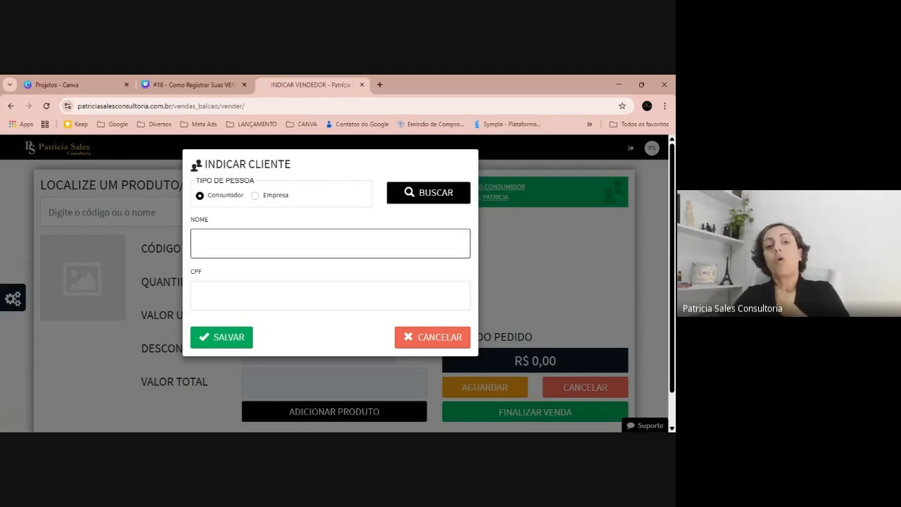
{"action": "left_click", "coordinate": [436, 337]}
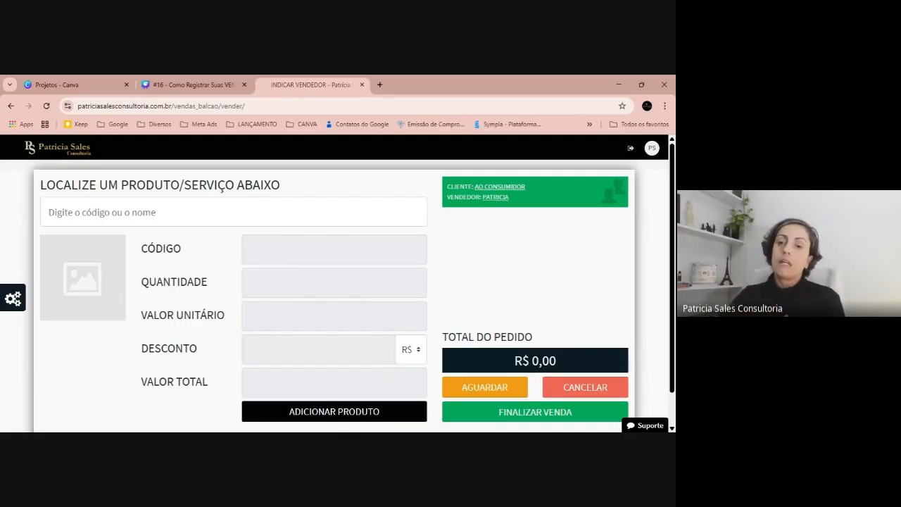
{"action": "left_click", "coordinate": [233, 212]}
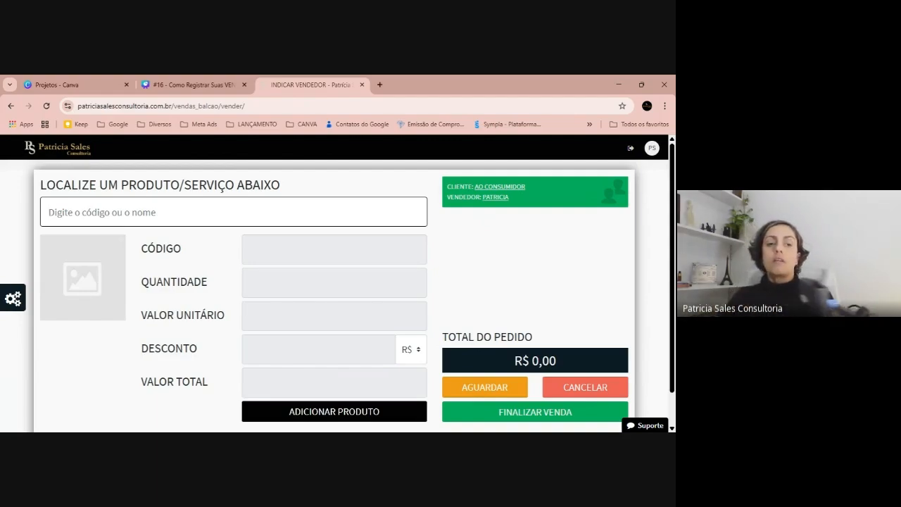
{"action": "type", "text": "789"}
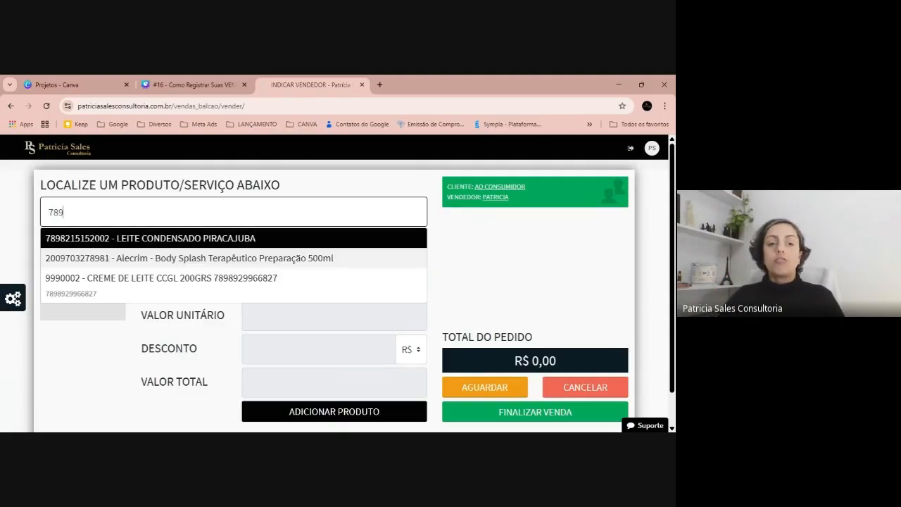
{"action": "left_click", "coordinate": [201, 242]}
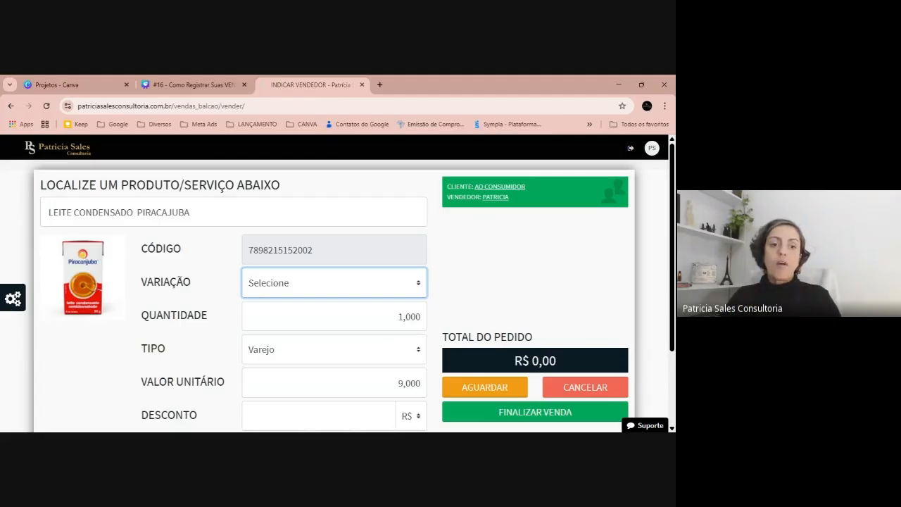
{"action": "left_click", "coordinate": [292, 294]}
{"action": "left_click", "coordinate": [293, 321]}
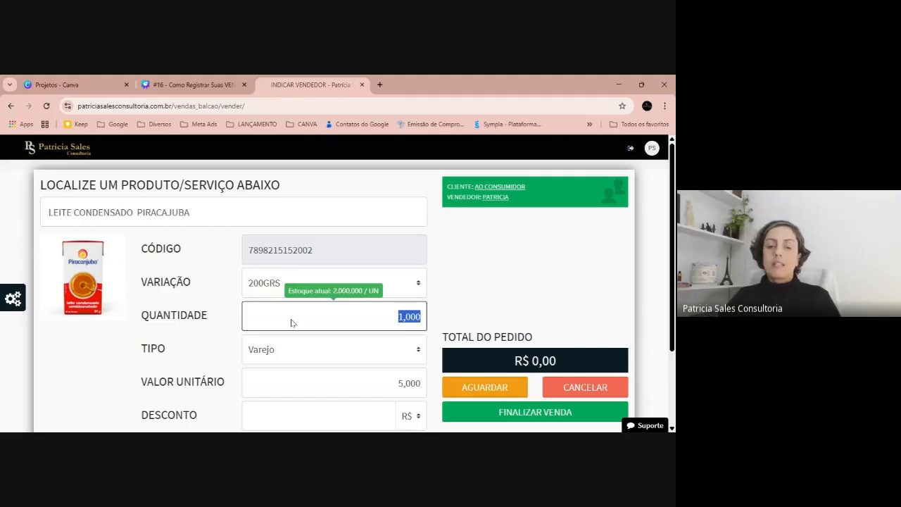
{"action": "scroll", "coordinate": [293, 322], "scroll_direction": "down", "scroll_amount": 2}
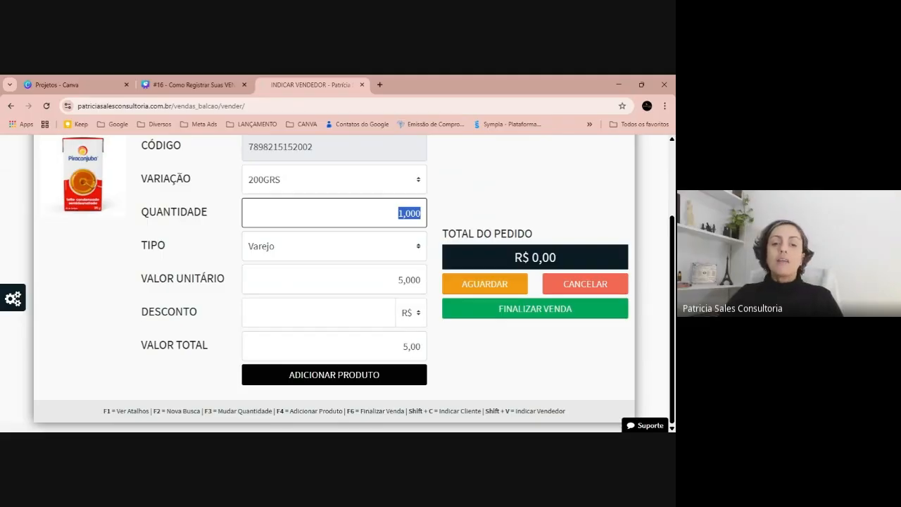
{"action": "left_click", "coordinate": [335, 374]}
{"action": "left_click", "coordinate": [629, 138]}
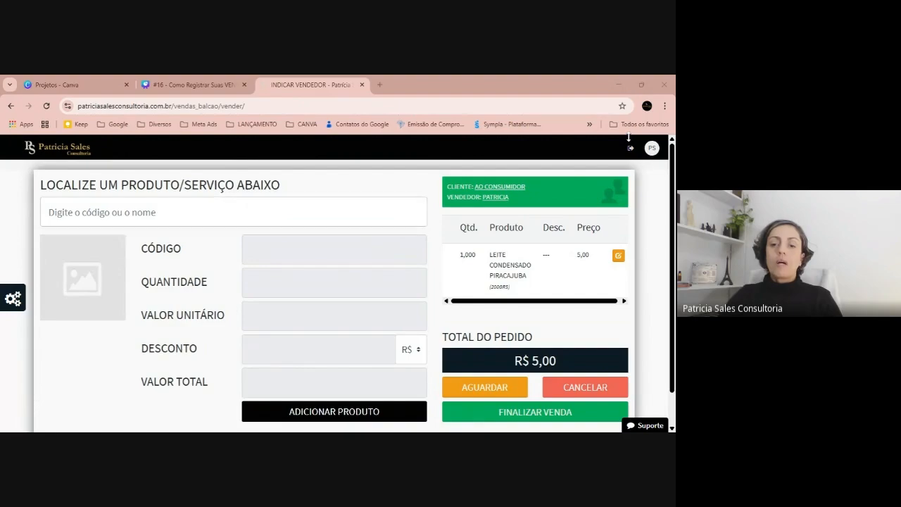
Find products matching 789 and add one CREME DE LEITE CCGL 200GRS to the sale with a unit value of 600.
{"action": "left_click", "coordinate": [82, 224]}
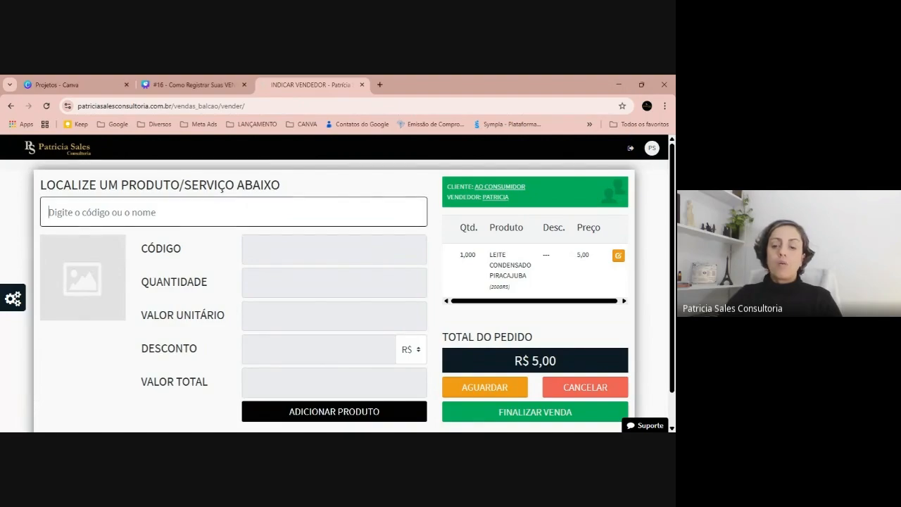
{"action": "type", "text": "789"}
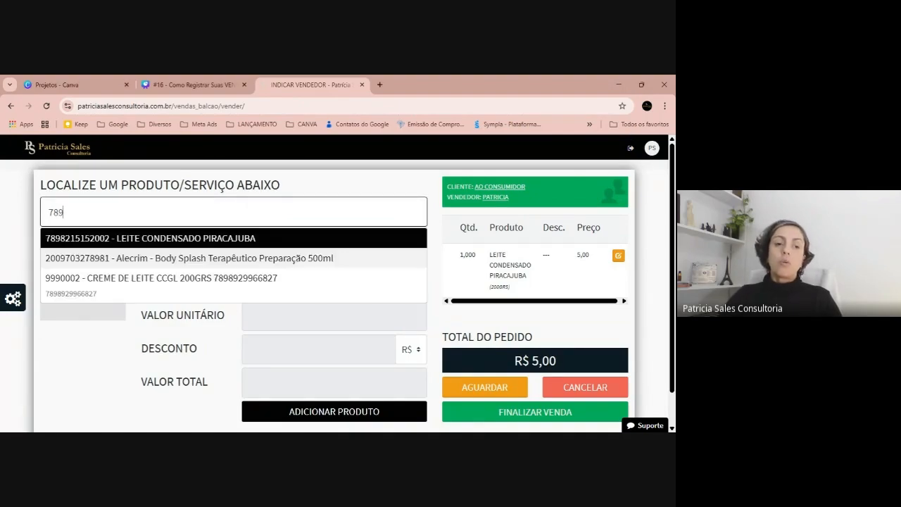
{"action": "left_click", "coordinate": [109, 281]}
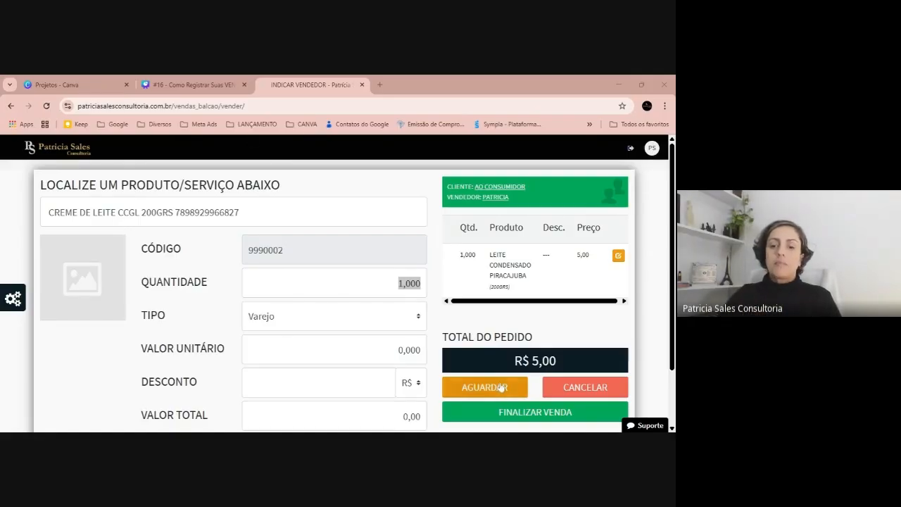
{"action": "scroll", "coordinate": [350, 349], "scroll_direction": "down", "scroll_amount": 1}
{"action": "scroll", "coordinate": [351, 317], "scroll_direction": "down", "scroll_amount": 1}
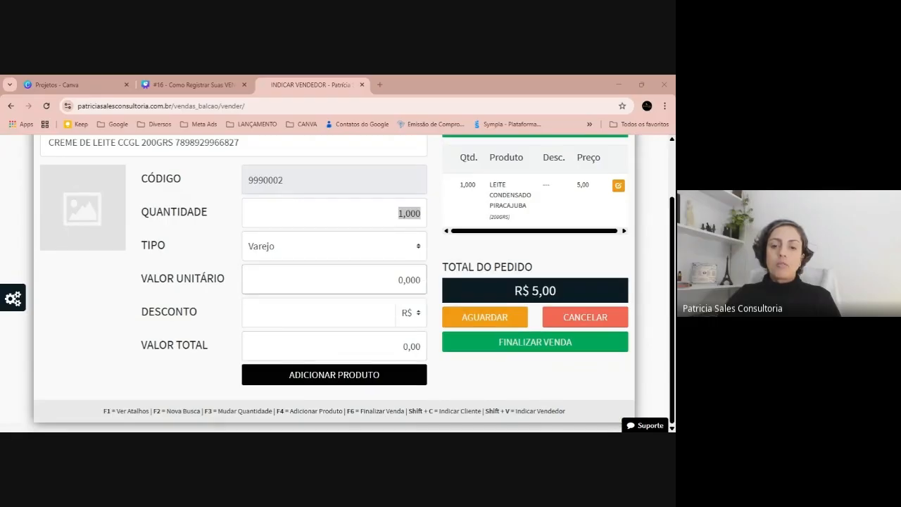
{"action": "left_click", "coordinate": [338, 279]}
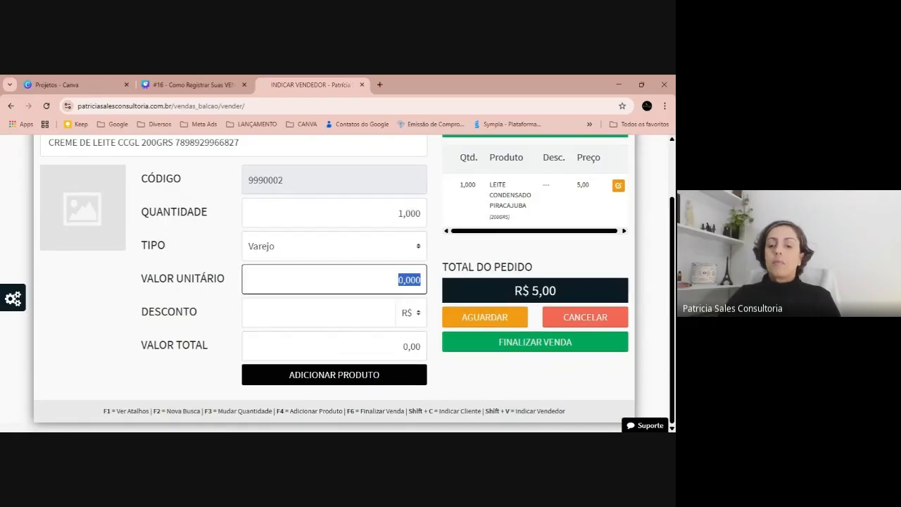
{"action": "type", "text": "600,"}
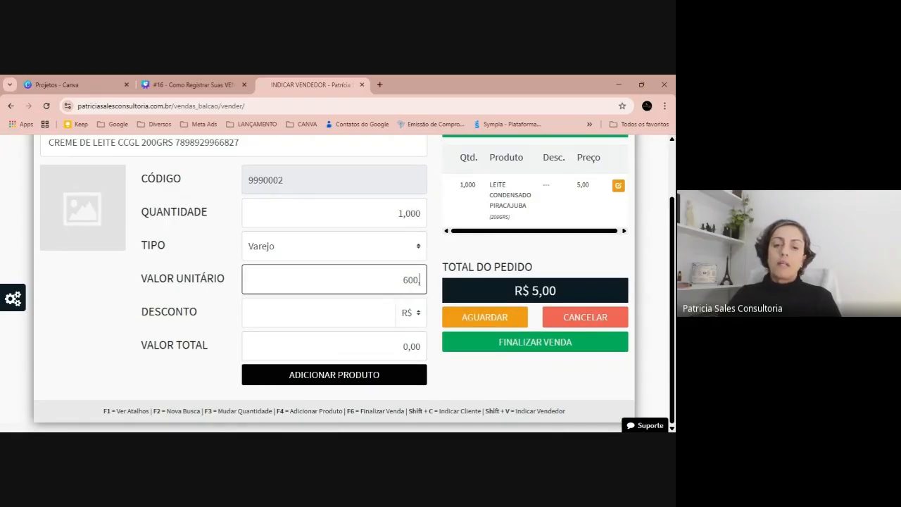
{"action": "left_click", "coordinate": [336, 375]}
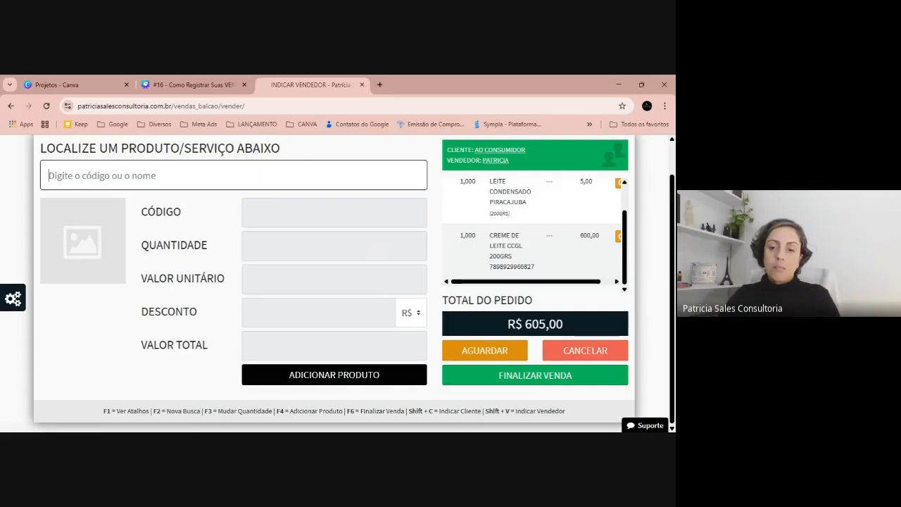
Register the full amount as a Dinheiro à Vista payment and finalize the counter sale.
{"action": "left_click", "coordinate": [530, 377]}
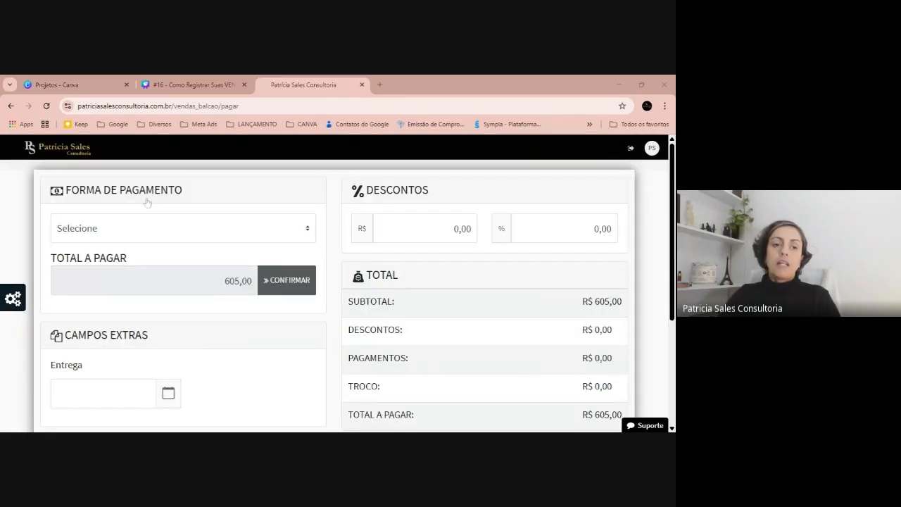
{"action": "left_click", "coordinate": [223, 229]}
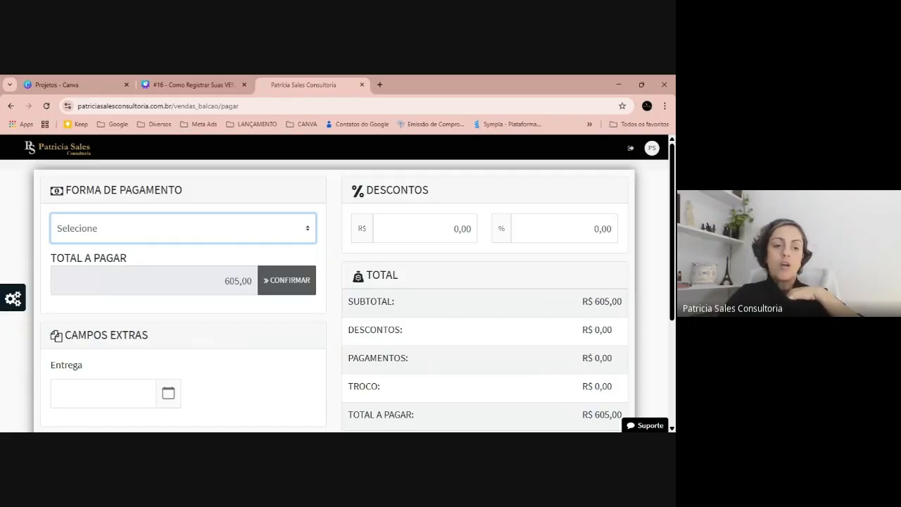
{"action": "left_click", "coordinate": [184, 377]}
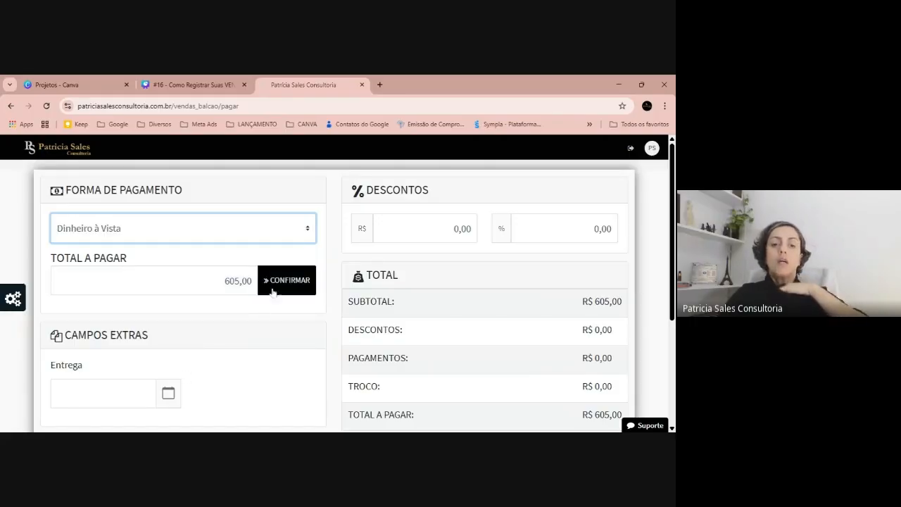
{"action": "left_click", "coordinate": [296, 281]}
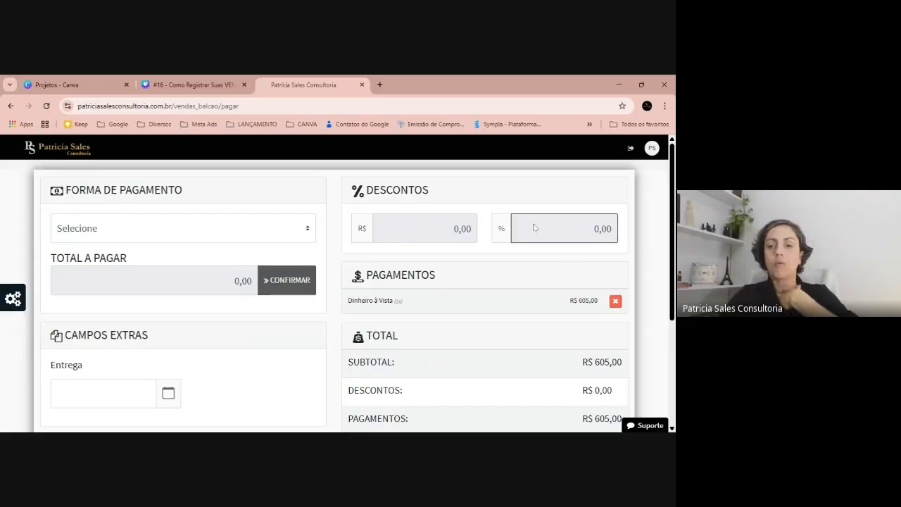
{"action": "scroll", "coordinate": [535, 228], "scroll_direction": "down", "scroll_amount": 2}
{"action": "scroll", "coordinate": [536, 220], "scroll_direction": "up", "scroll_amount": 1}
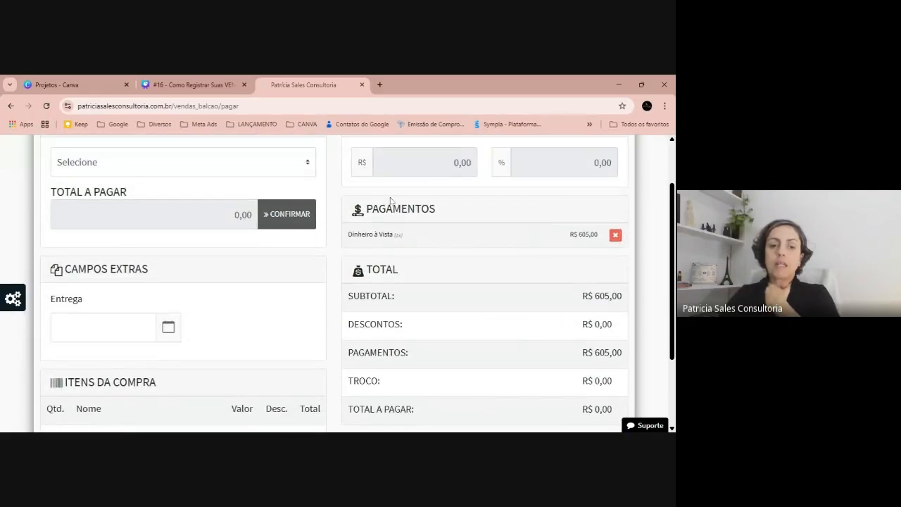
{"action": "scroll", "coordinate": [410, 225], "scroll_direction": "down", "scroll_amount": 2}
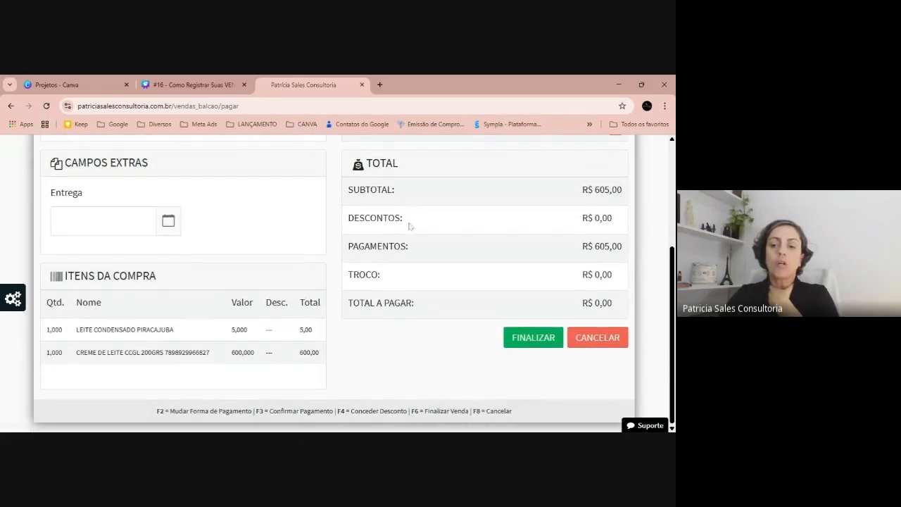
{"action": "left_click", "coordinate": [529, 341]}
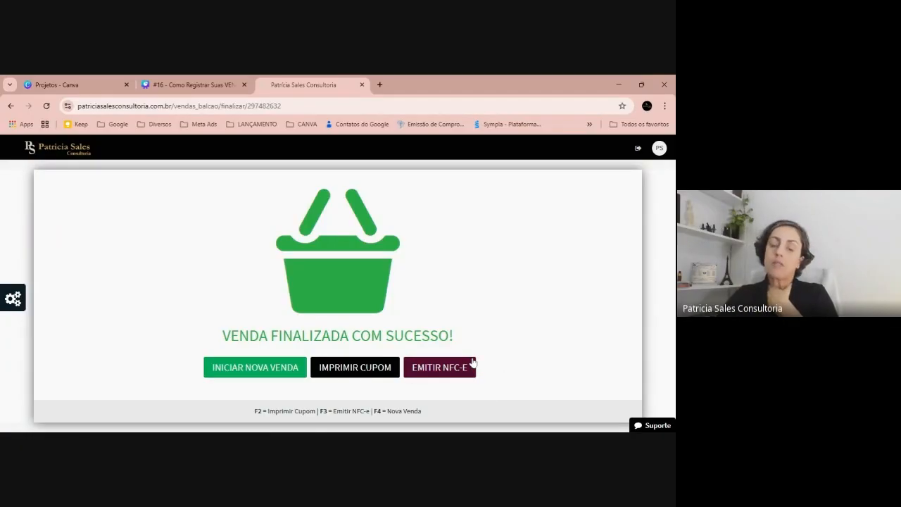
Preview the finished sale's printable coupon, cancel the printing, and close the coupon.
{"action": "left_click", "coordinate": [388, 371]}
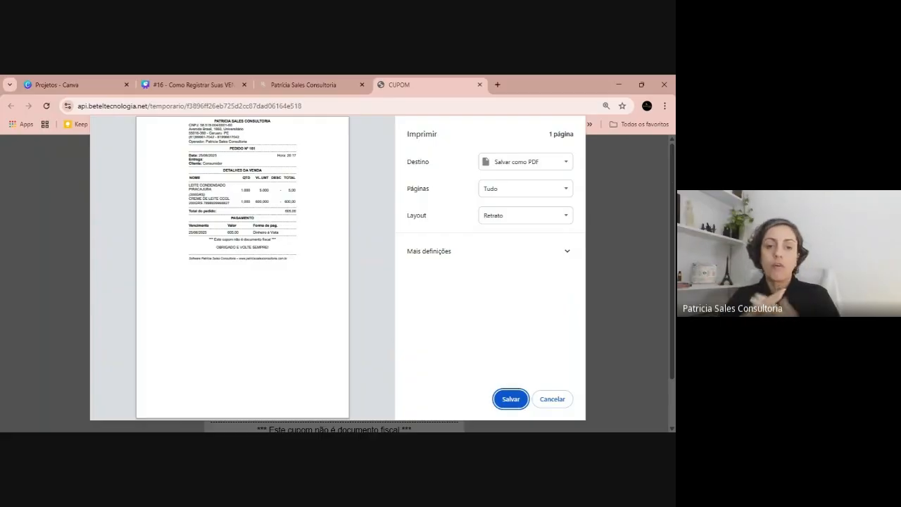
{"action": "left_click", "coordinate": [549, 399]}
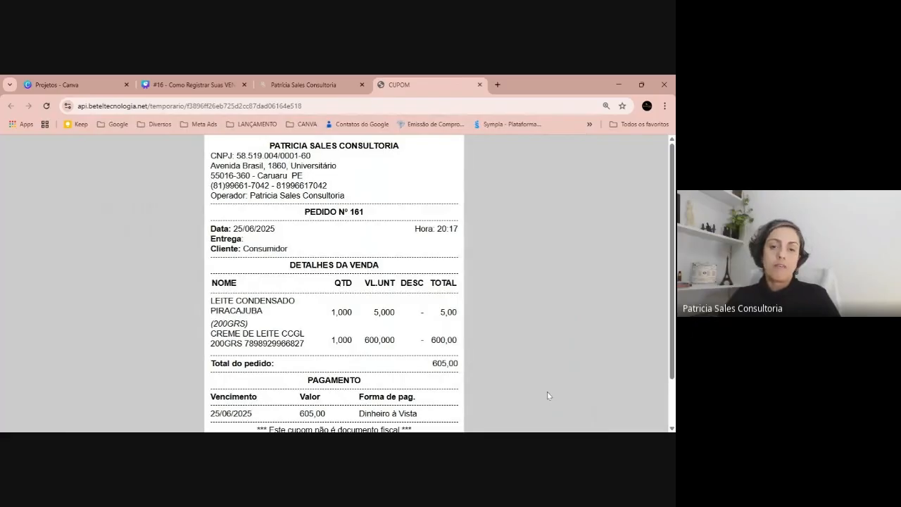
{"action": "left_click", "coordinate": [480, 85]}
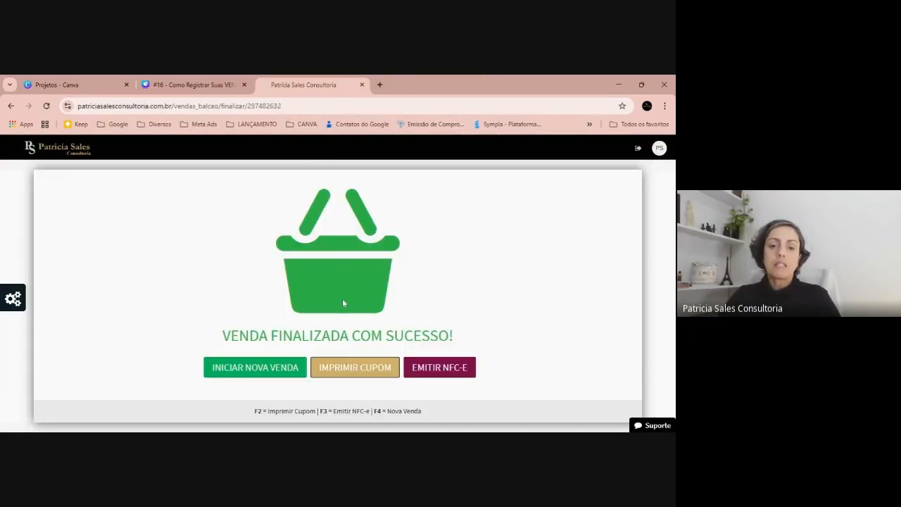
Switch to the Canva presentation, show it full screen up to the "Demonstração: Venda de serviço" slide, and return to the sales system.
{"action": "left_click", "coordinate": [187, 84]}
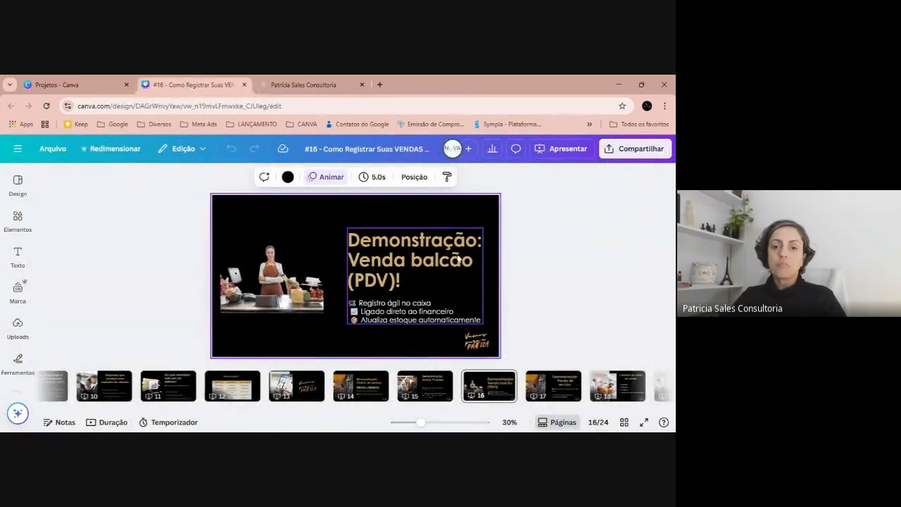
{"action": "left_click", "coordinate": [643, 422]}
{"action": "left_click", "coordinate": [539, 227]}
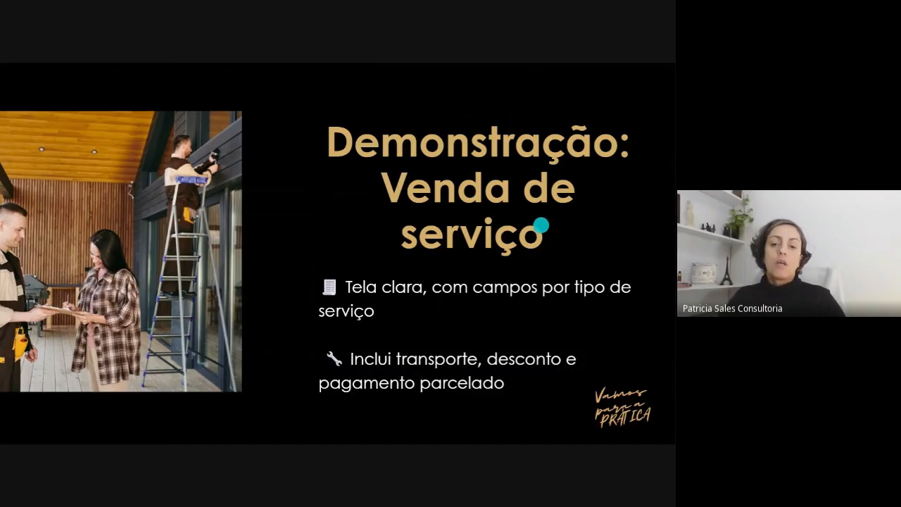
{"action": "key", "text": "Escape"}
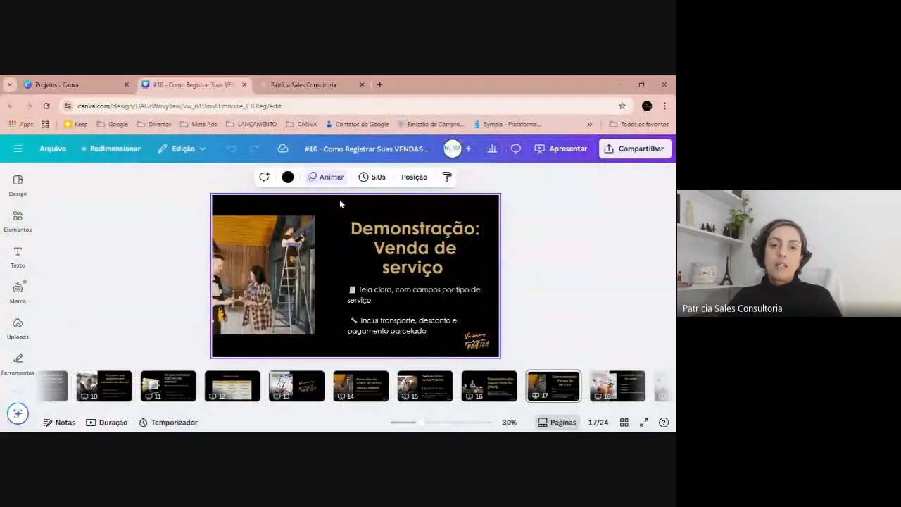
{"action": "left_click", "coordinate": [303, 85]}
{"action": "key", "text": "F2"}
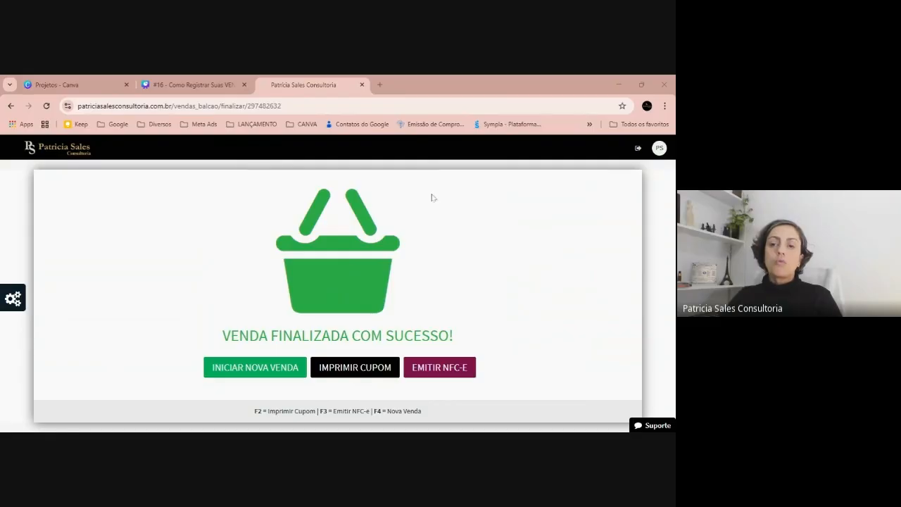
Exit the counter sale screen to the Vendas balcão list and highlight its heading.
{"action": "left_click", "coordinate": [638, 148]}
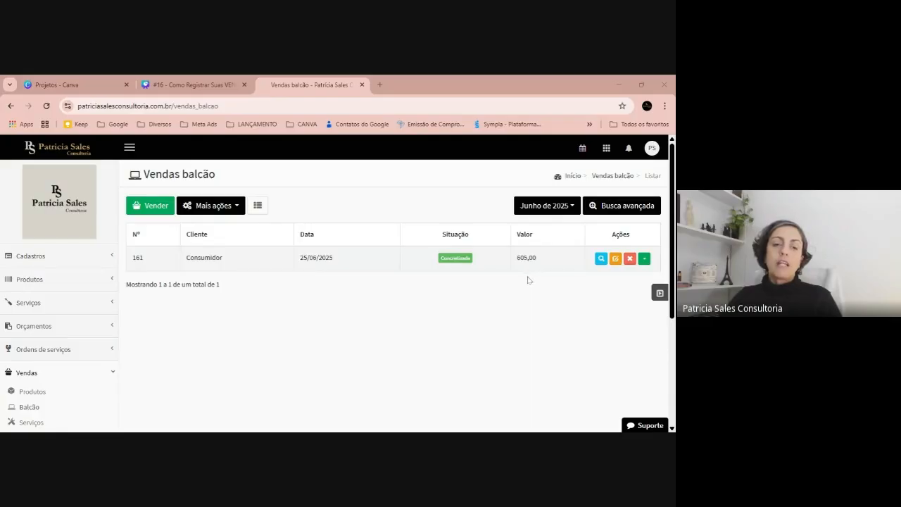
{"action": "left_click_drag", "start_coordinate": [141, 173], "coordinate": [224, 175]}
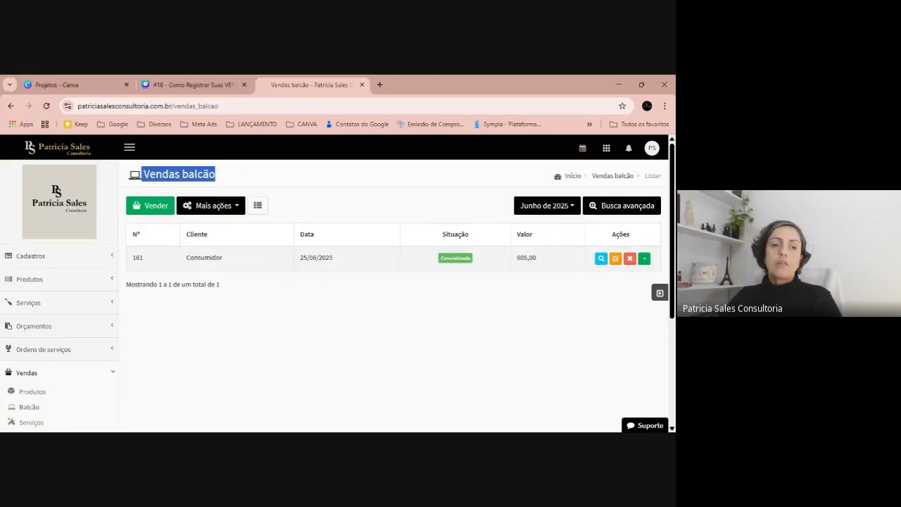
{"action": "key", "text": "alt+Tab"}
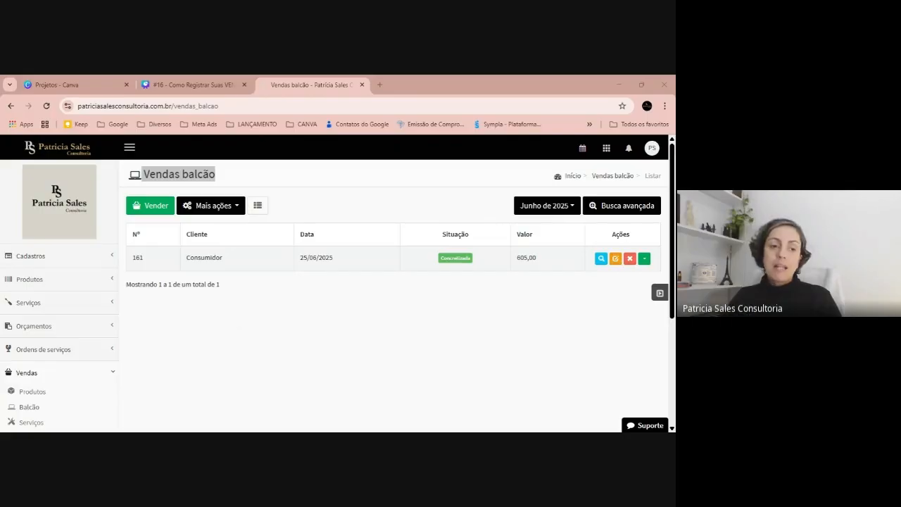
Go to the service sales list and start adding a new service sale.
{"action": "scroll", "coordinate": [112, 232], "scroll_direction": "down", "scroll_amount": 2}
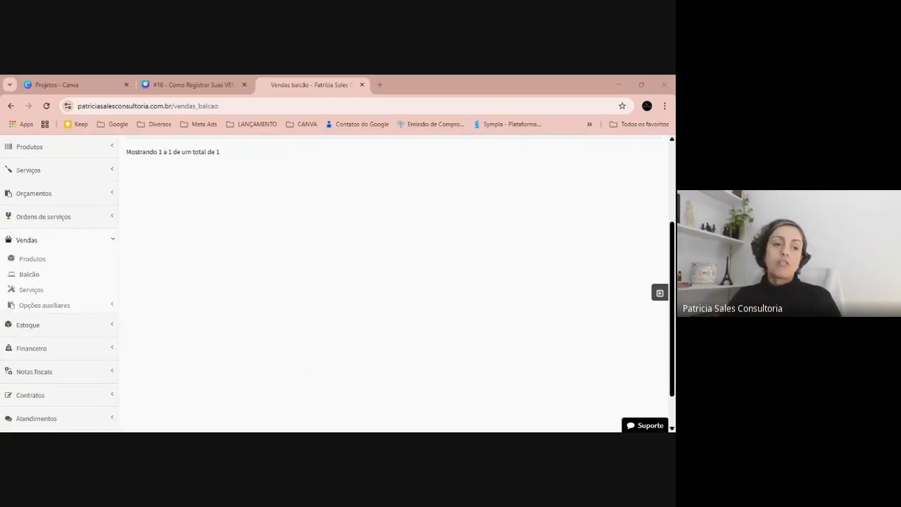
{"action": "left_click", "coordinate": [26, 296]}
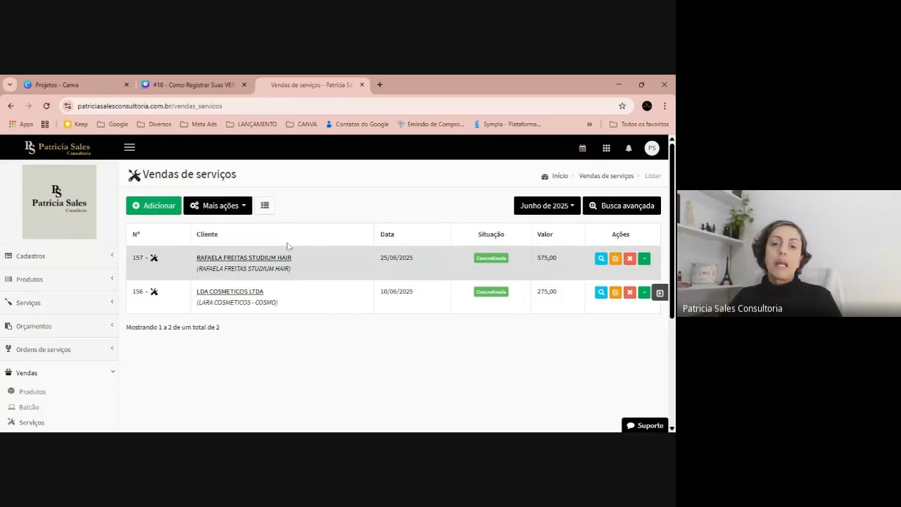
{"action": "left_click", "coordinate": [168, 205]}
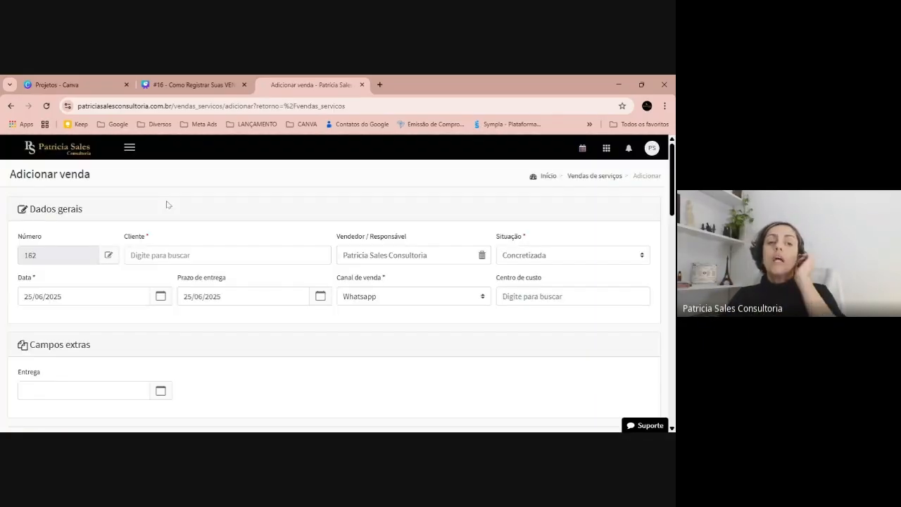
Search for the existing customer by first name and select them as the client of the new service sale.
{"action": "left_click", "coordinate": [161, 255]}
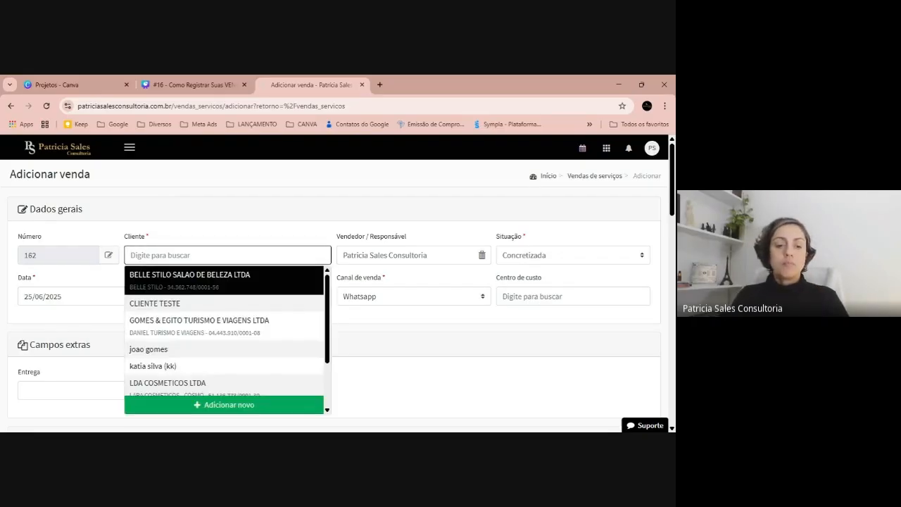
{"action": "type", "text": "ja"}
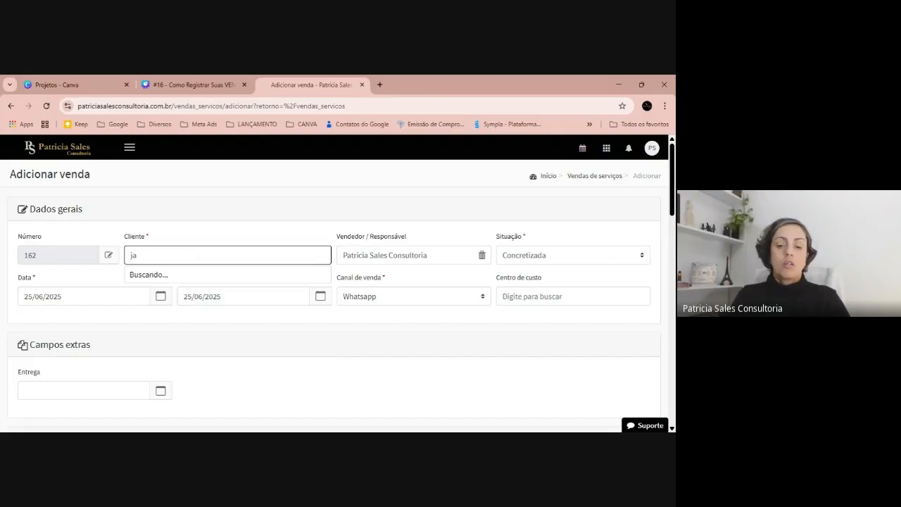
{"action": "key", "text": "BackSpace"}
{"action": "type", "text": "oa"}
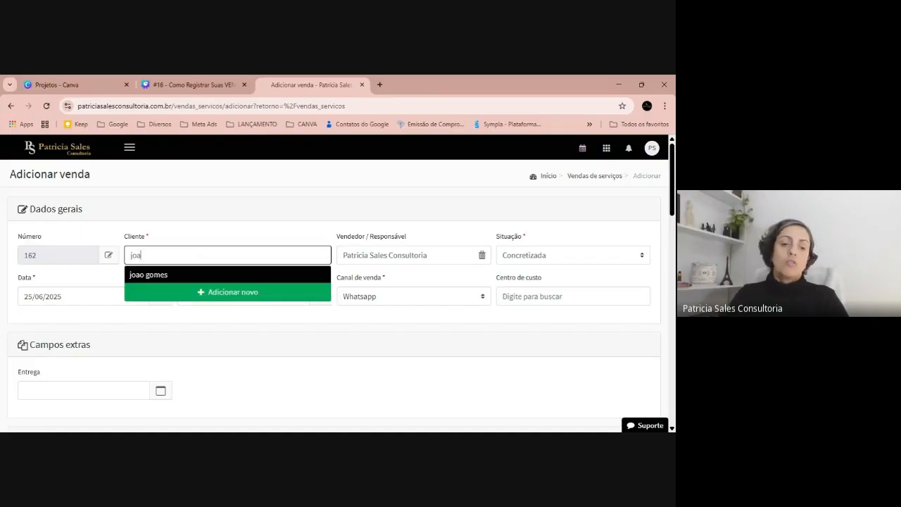
{"action": "left_click", "coordinate": [175, 275]}
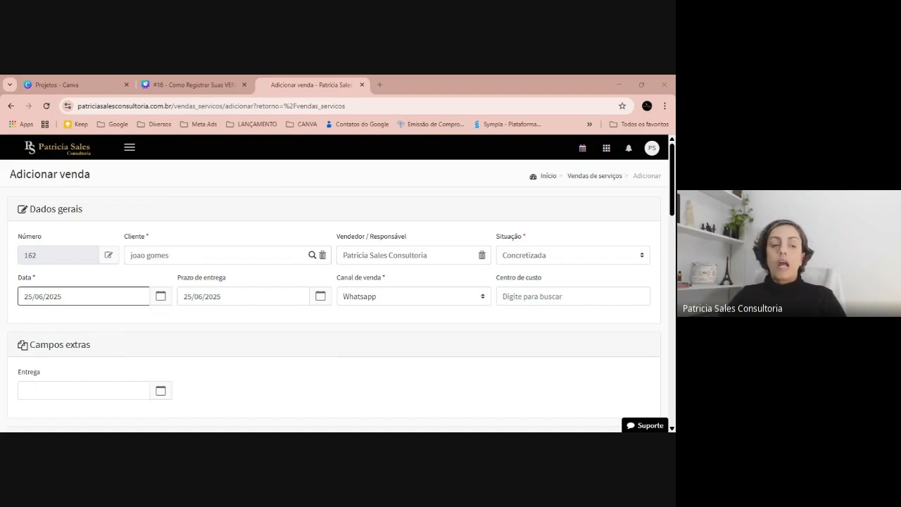
Search for "curso" in the sale's first service row and start registering a new service with that name.
{"action": "scroll", "coordinate": [201, 290], "scroll_direction": "down", "scroll_amount": 2}
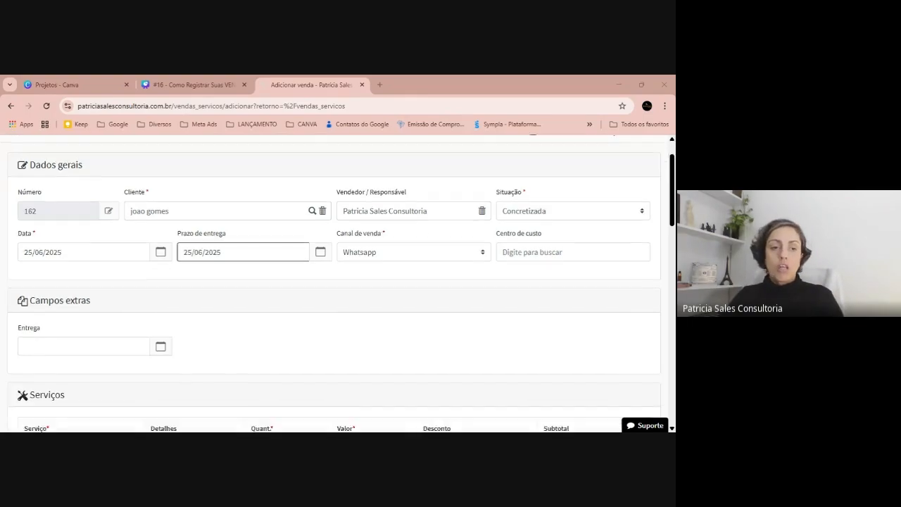
{"action": "scroll", "coordinate": [201, 289], "scroll_direction": "down", "scroll_amount": 2}
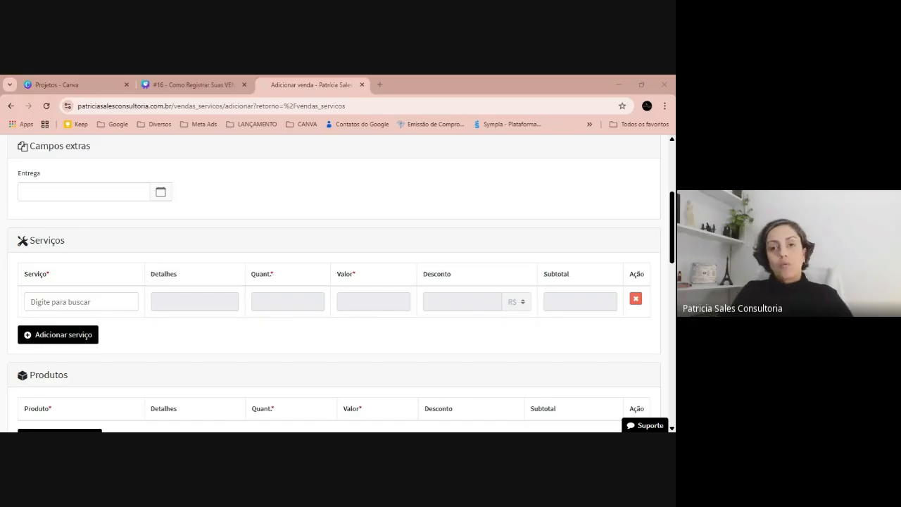
{"action": "left_click", "coordinate": [81, 302]}
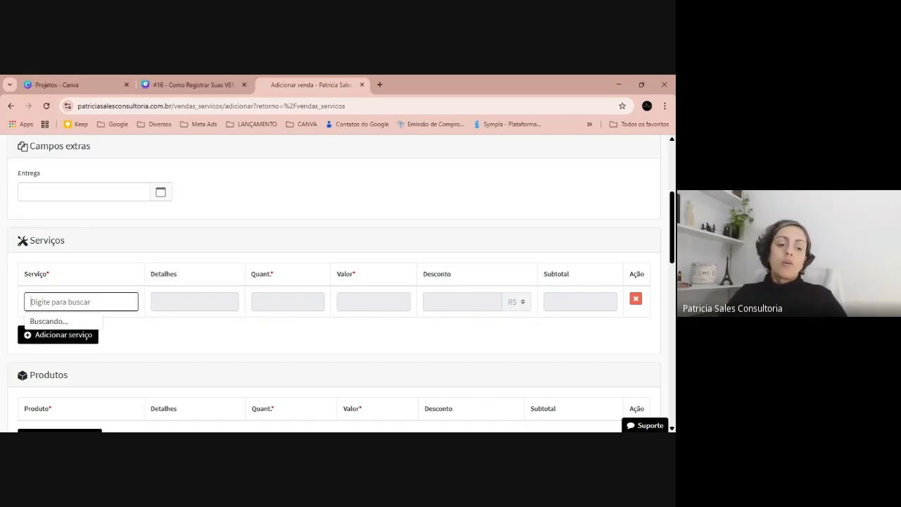
{"action": "type", "text": "curso"}
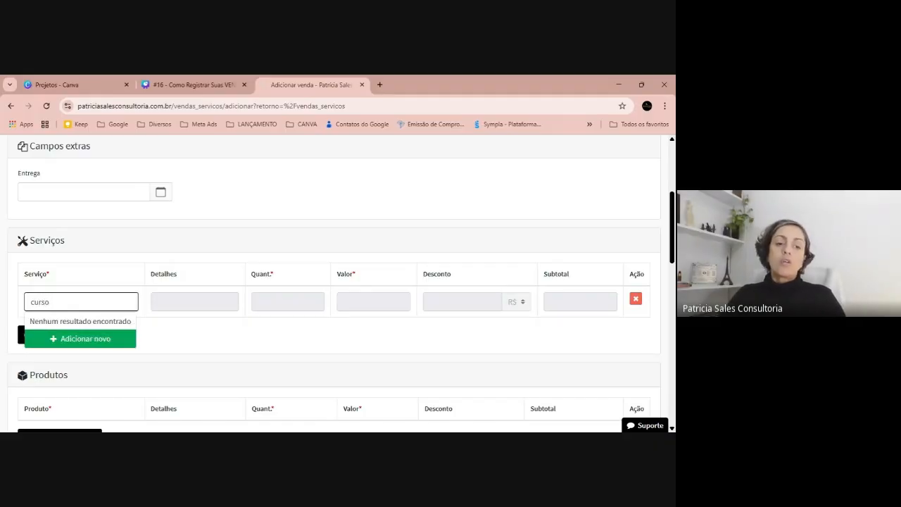
{"action": "left_click", "coordinate": [84, 336]}
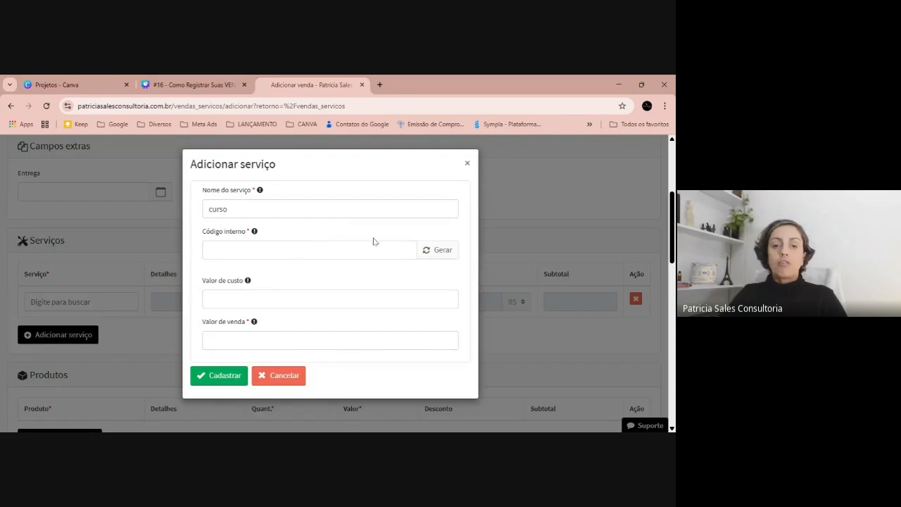
Generate an internal code for the curso service, set its cost to 150 and sale price to 300, and register it.
{"action": "left_click", "coordinate": [442, 251]}
{"action": "left_click", "coordinate": [336, 299]}
{"action": "type", "text": "0"}
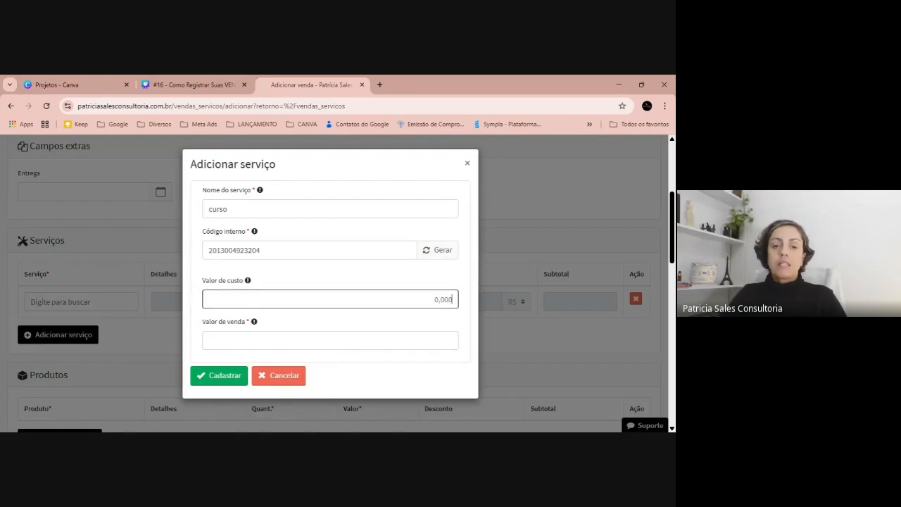
{"action": "key", "text": "BackSpace"}
{"action": "key", "text": "BackSpace"}
{"action": "key", "text": "BackSpace"}
{"action": "key", "text": "BackSpace"}
{"action": "key", "text": "BackSpace"}
{"action": "type", "text": "150"}
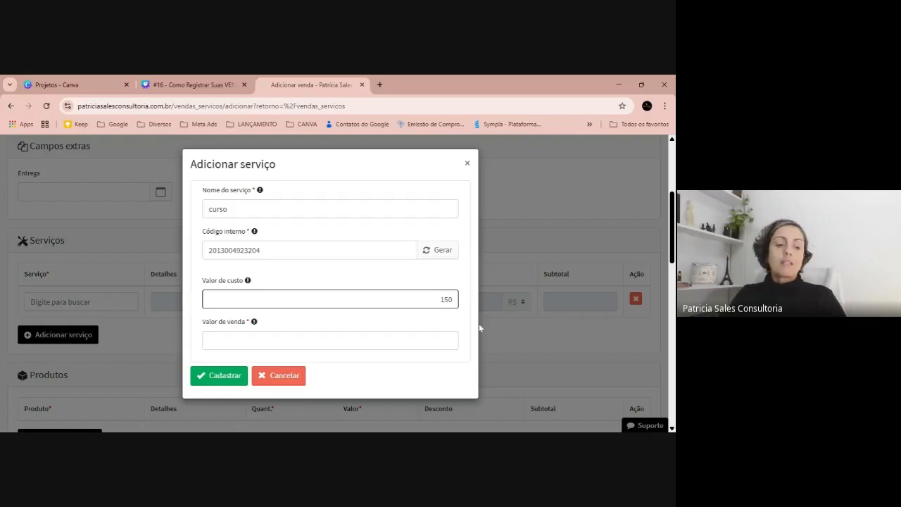
{"action": "key", "text": "Tab"}
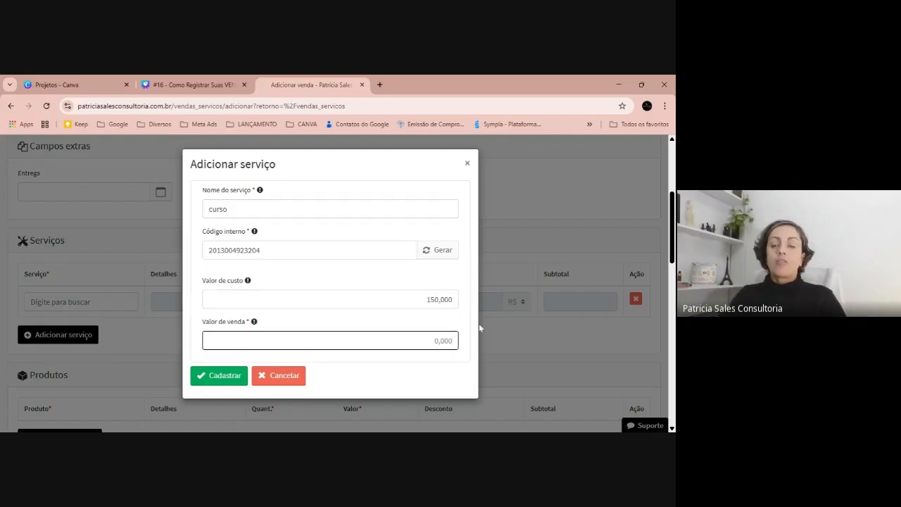
{"action": "type", "text": "300"}
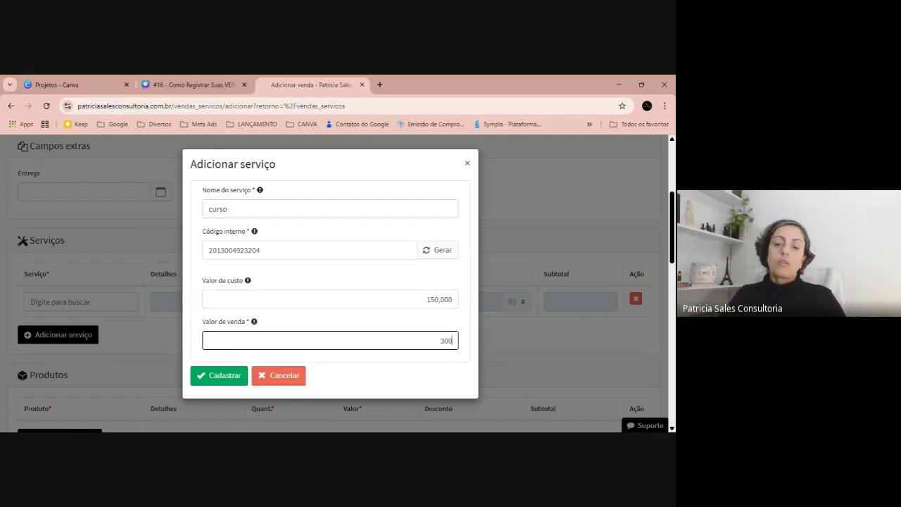
{"action": "key", "text": "Tab"}
{"action": "left_click", "coordinate": [225, 376]}
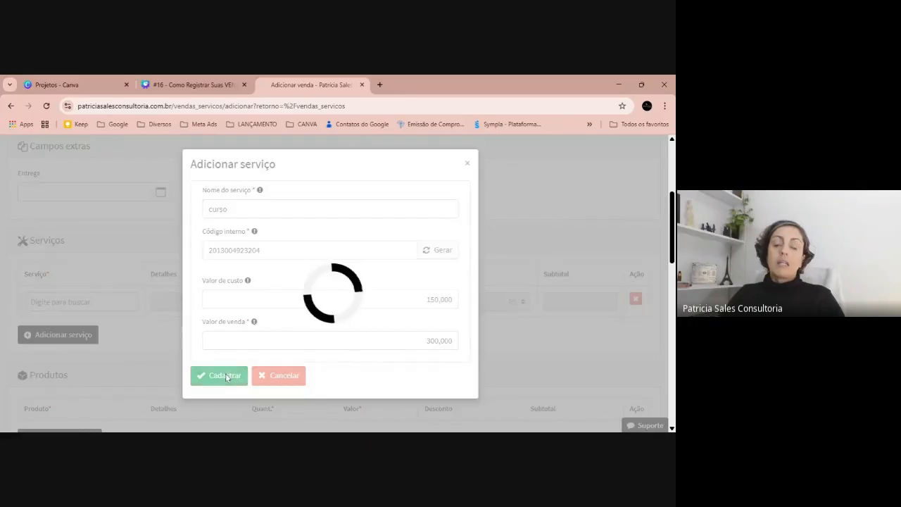
{"action": "left_click", "coordinate": [155, 310]}
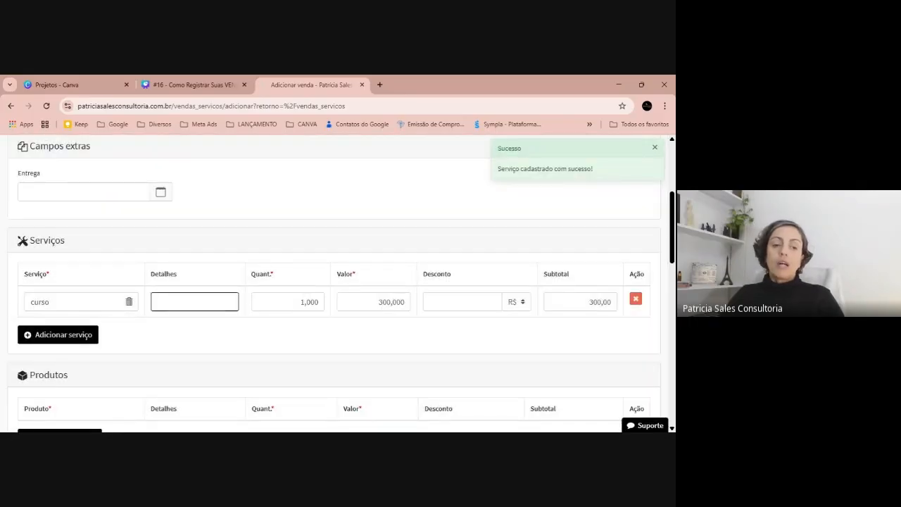
{"action": "left_click", "coordinate": [425, 325]}
{"action": "left_click", "coordinate": [529, 124]}
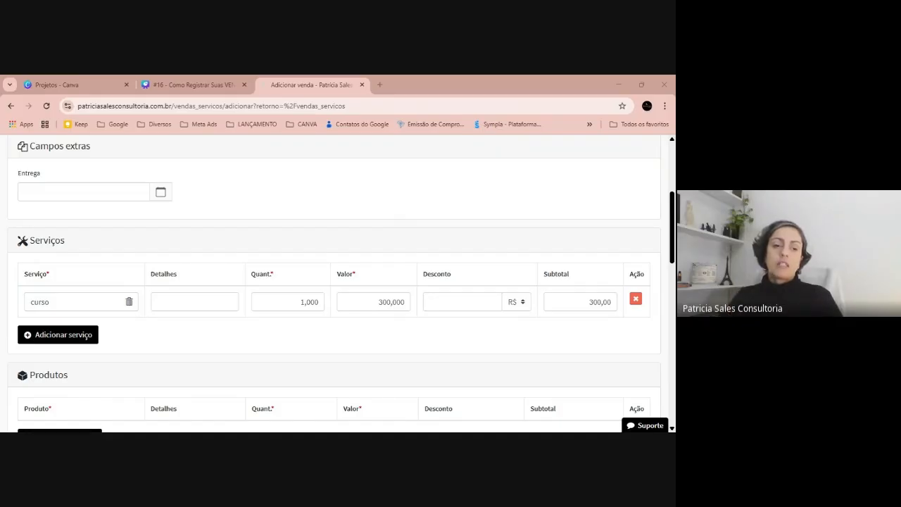
Set the sale's payment to À vista with PIX as the payment method, and register the service sale.
{"action": "scroll", "coordinate": [415, 232], "scroll_direction": "down", "scroll_amount": 2}
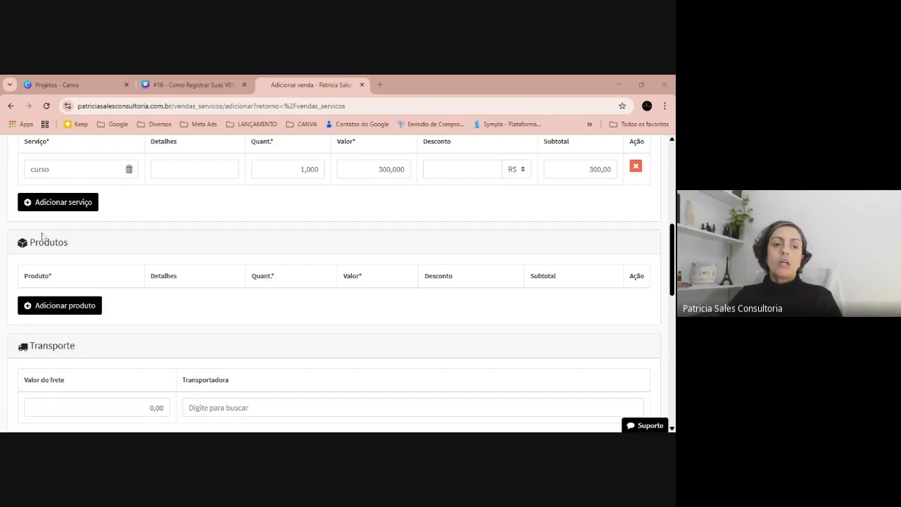
{"action": "scroll", "coordinate": [42, 235], "scroll_direction": "down", "scroll_amount": 5}
{"action": "scroll", "coordinate": [47, 273], "scroll_direction": "down", "scroll_amount": 1}
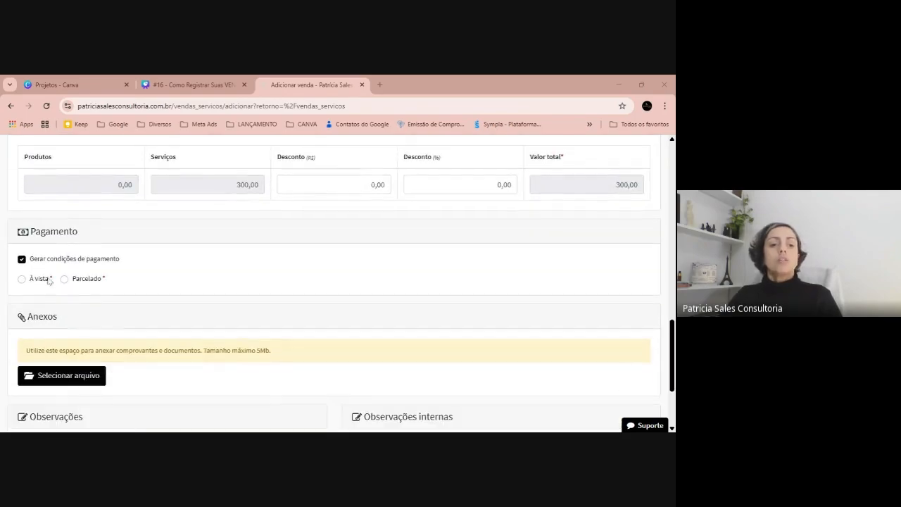
{"action": "left_click", "coordinate": [38, 278]}
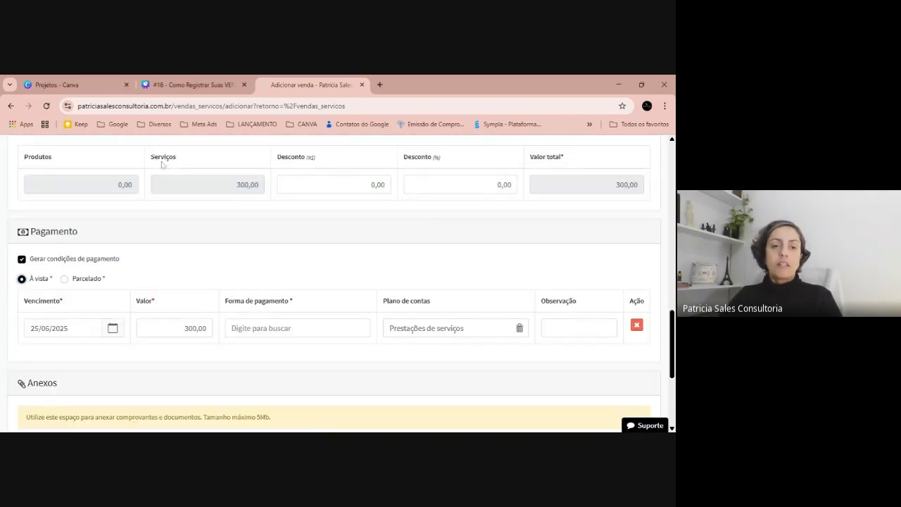
{"action": "left_click", "coordinate": [331, 325]}
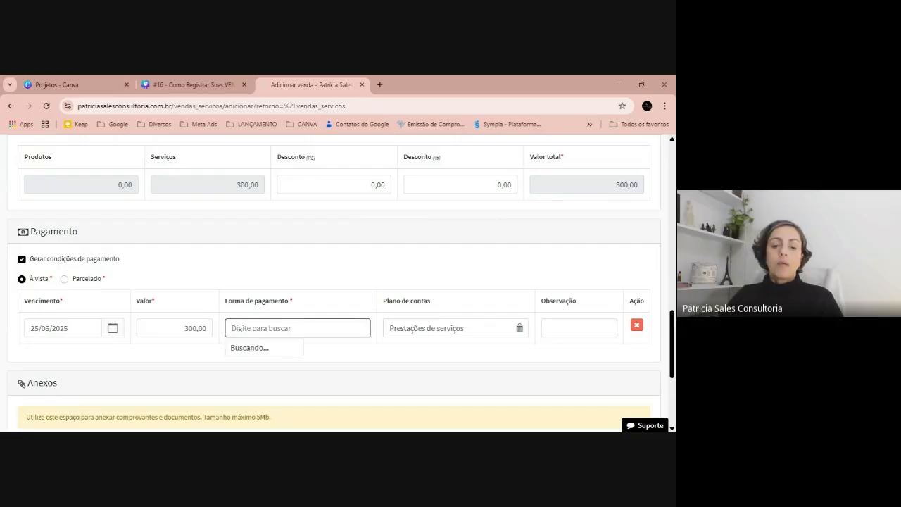
{"action": "type", "text": "pix"}
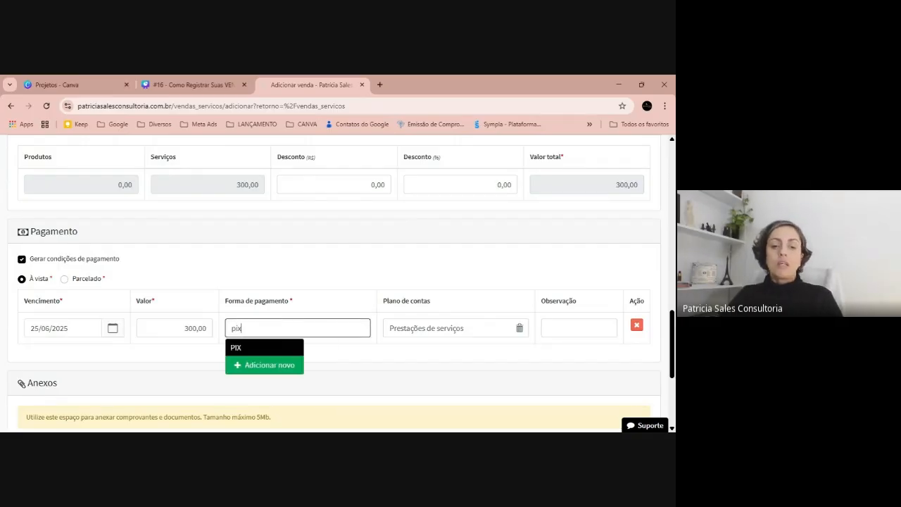
{"action": "left_click", "coordinate": [267, 348]}
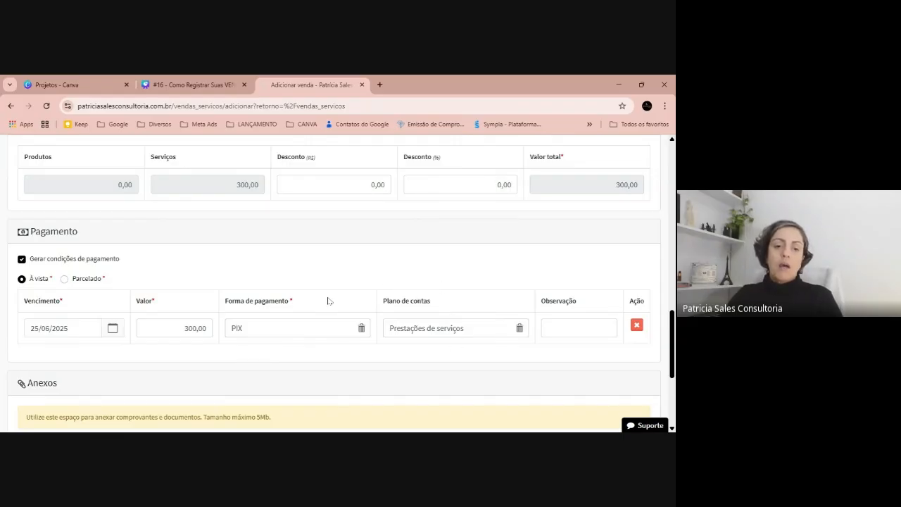
{"action": "scroll", "coordinate": [330, 301], "scroll_direction": "down", "scroll_amount": 1}
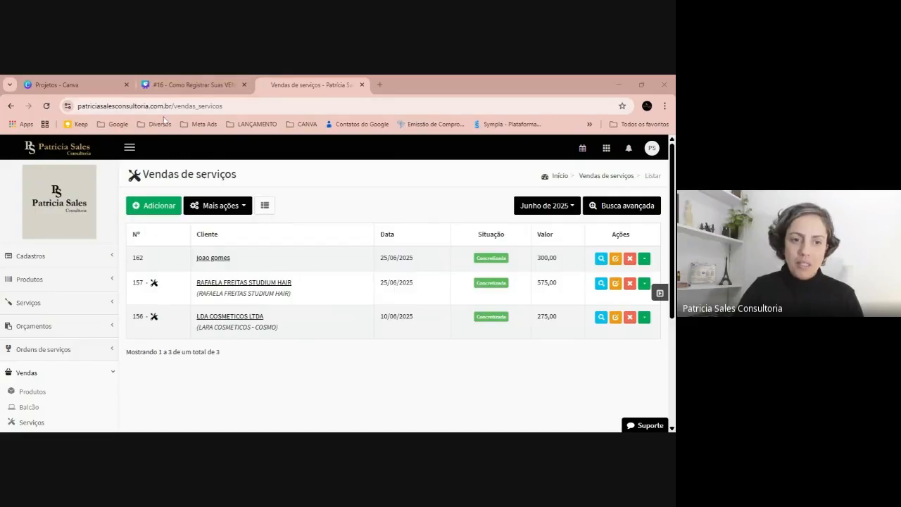
Switch to the Canva presentation, show it full screen up to the "Dica extra: Integração com financeiro" slide, and return to the sales system.
{"action": "left_click", "coordinate": [197, 84]}
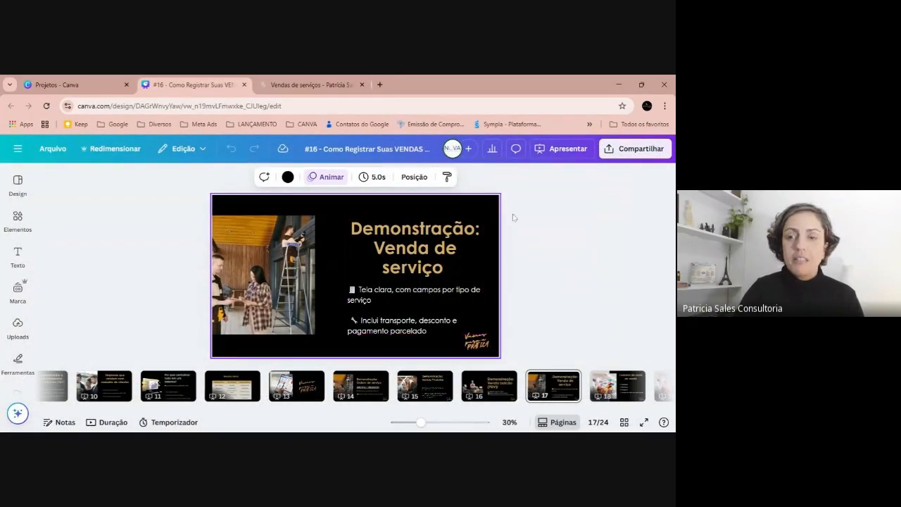
{"action": "left_click", "coordinate": [605, 85]}
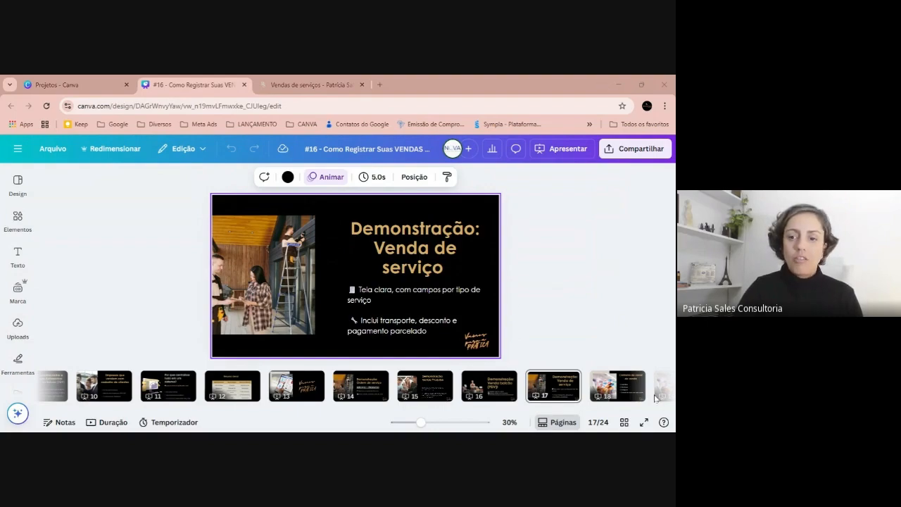
{"action": "left_click", "coordinate": [643, 422]}
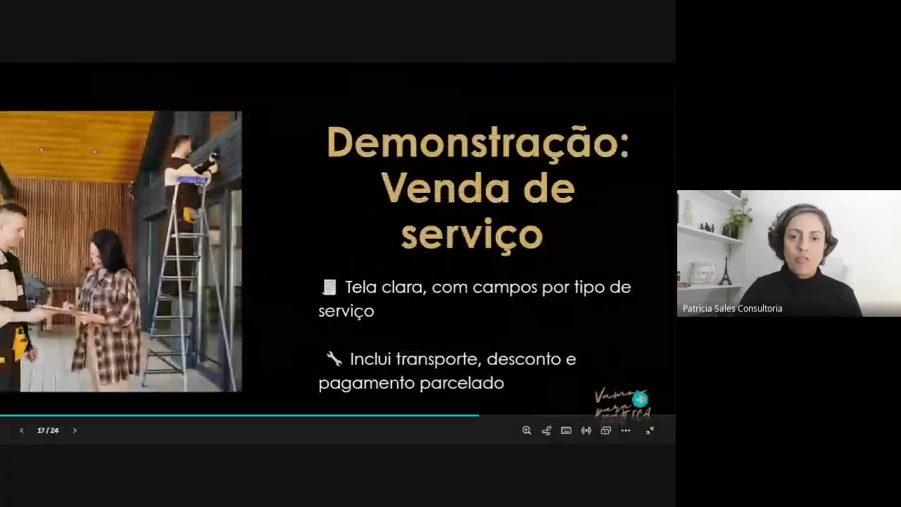
{"action": "left_click", "coordinate": [593, 235]}
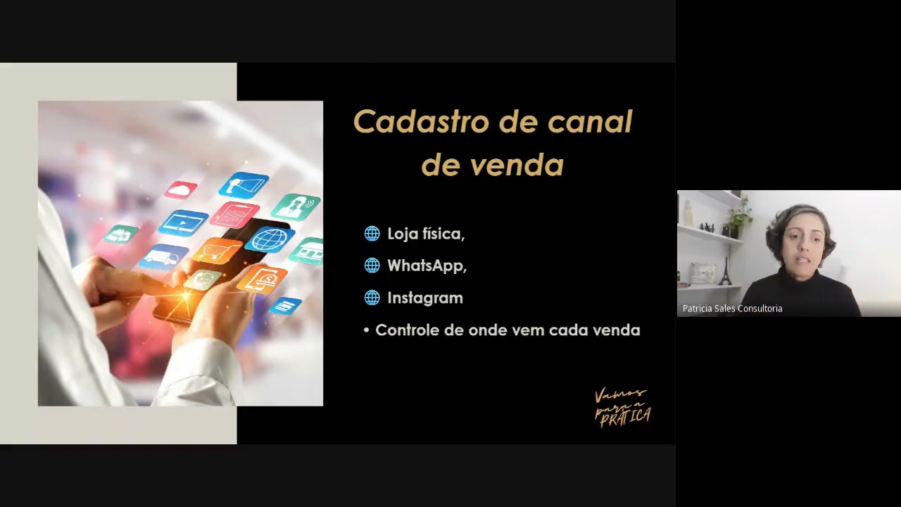
{"action": "left_click", "coordinate": [579, 220]}
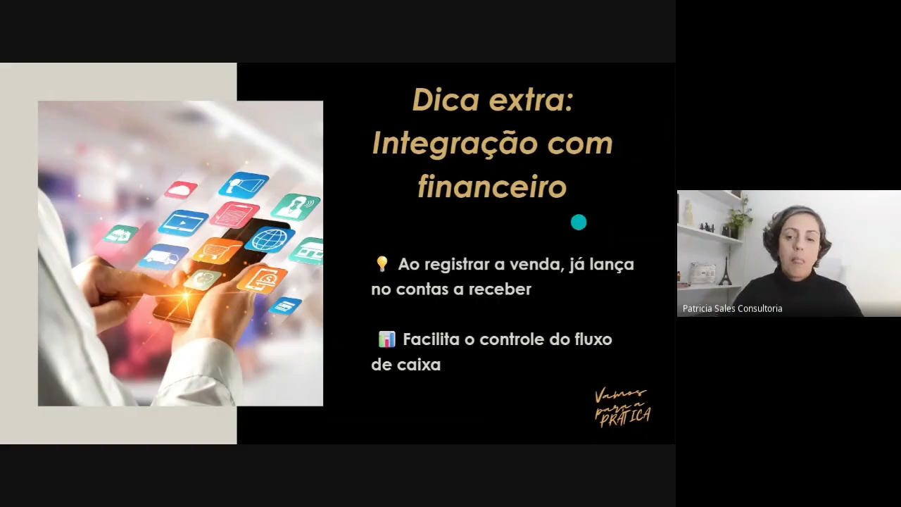
{"action": "key", "text": "Escape"}
{"action": "left_click", "coordinate": [282, 83]}
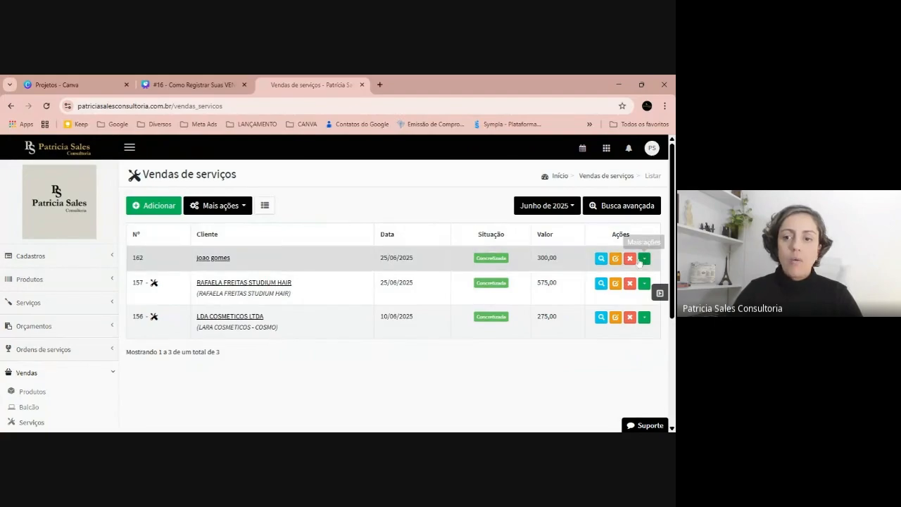
Open the billing link page of the newly registered service sale and return to the service sales list.
{"action": "left_click", "coordinate": [645, 259]}
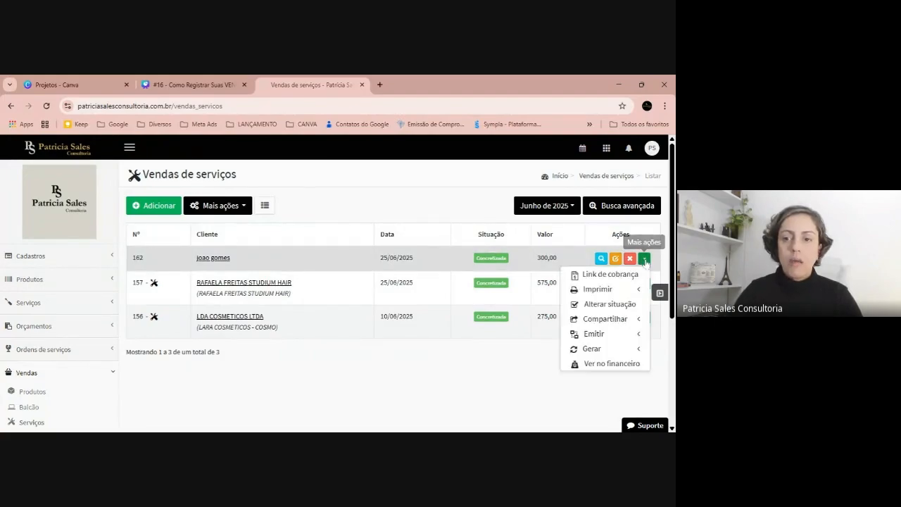
{"action": "left_click", "coordinate": [630, 275]}
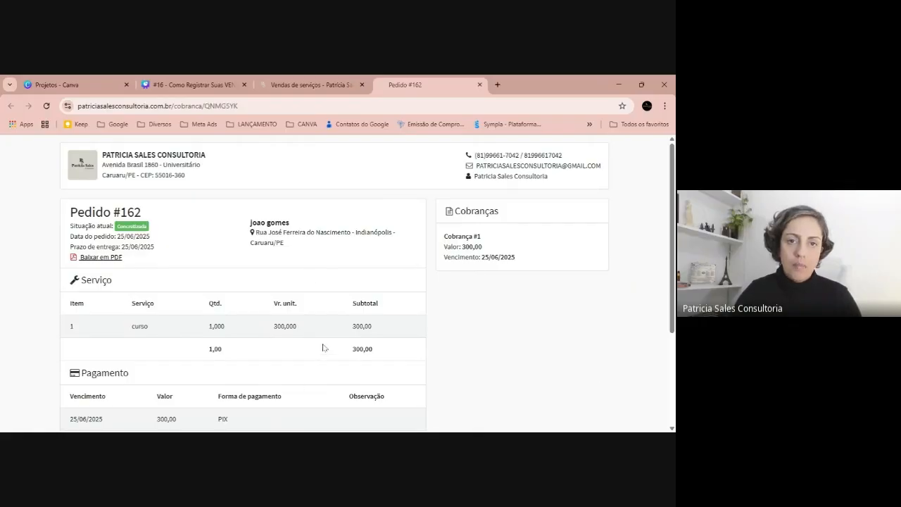
{"action": "left_click", "coordinate": [298, 80]}
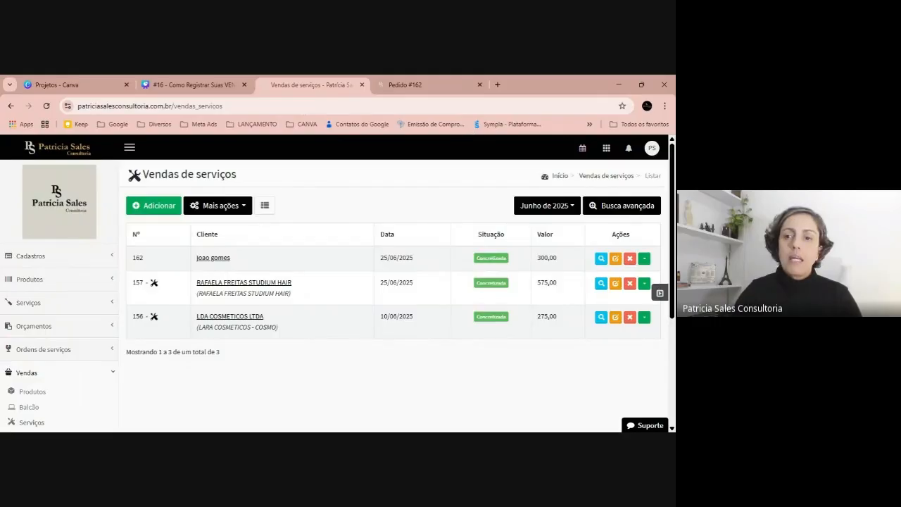
Open the accounts receivable of the newly registered service sale, and search all receivables for the period 24/06/2025 to 30/06/2025.
{"action": "left_click", "coordinate": [644, 259]}
{"action": "left_click", "coordinate": [611, 363]}
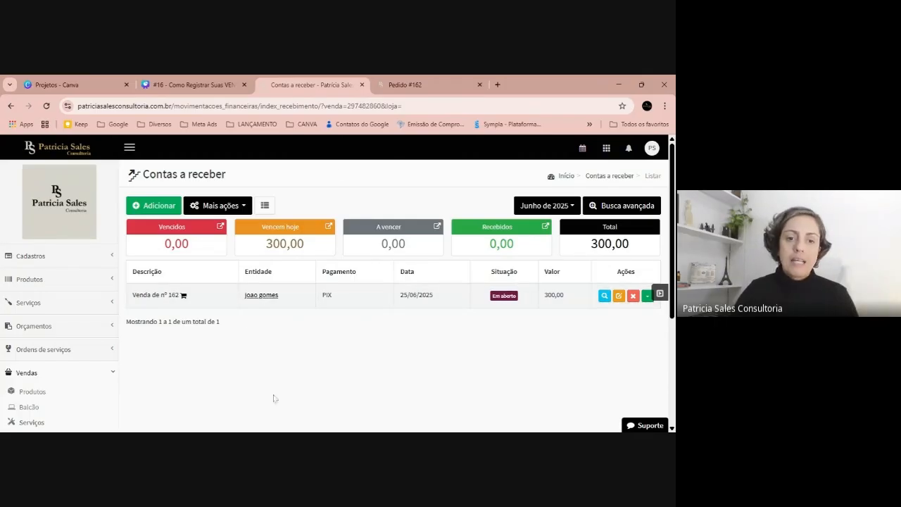
{"action": "left_click", "coordinate": [638, 205]}
{"action": "scroll", "coordinate": [312, 288], "scroll_direction": "down", "scroll_amount": 2}
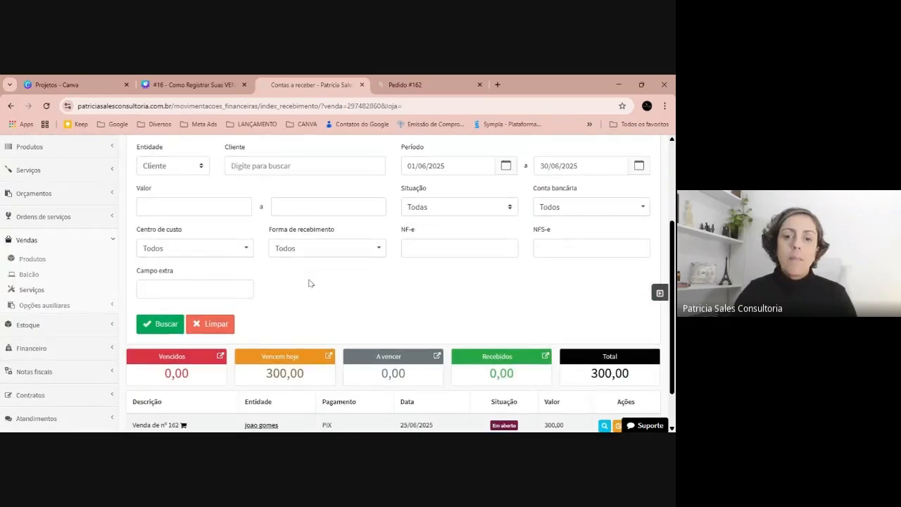
{"action": "left_click", "coordinate": [447, 165]}
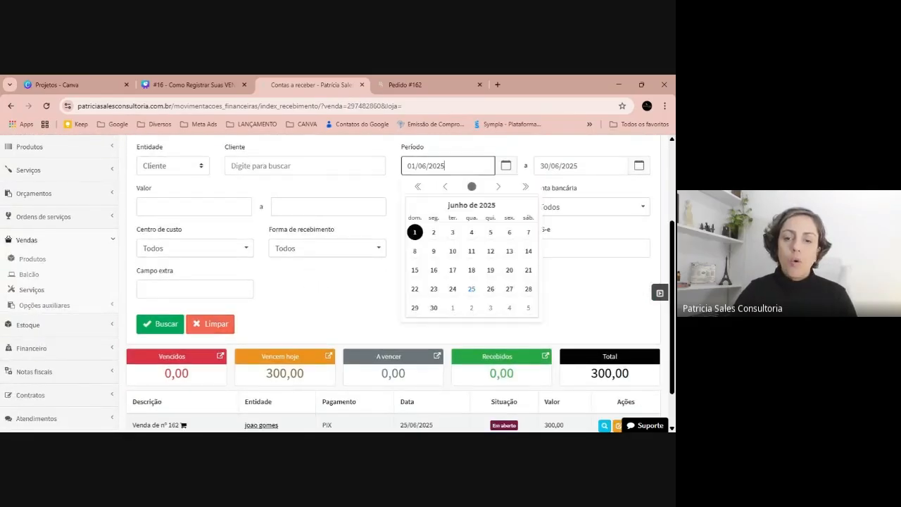
{"action": "left_click", "coordinate": [453, 289]}
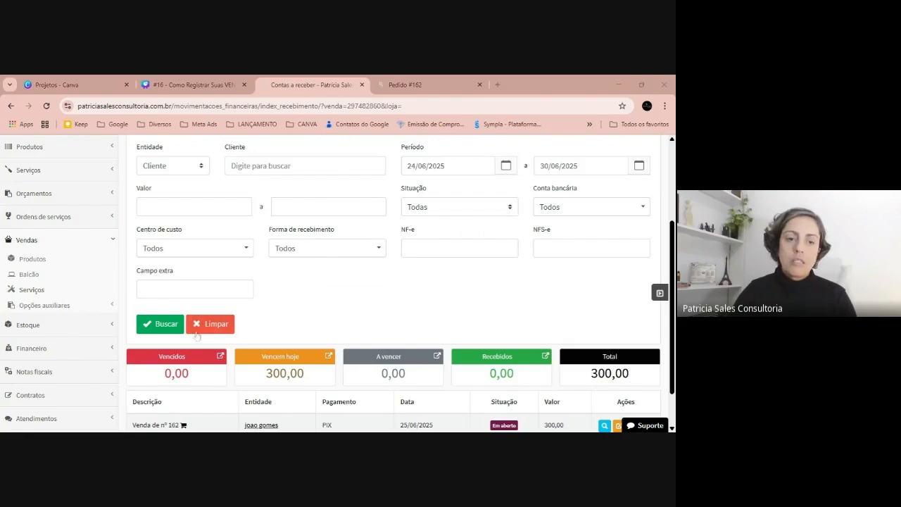
{"action": "left_click", "coordinate": [160, 324]}
{"action": "scroll", "coordinate": [282, 271], "scroll_direction": "down", "scroll_amount": 6}
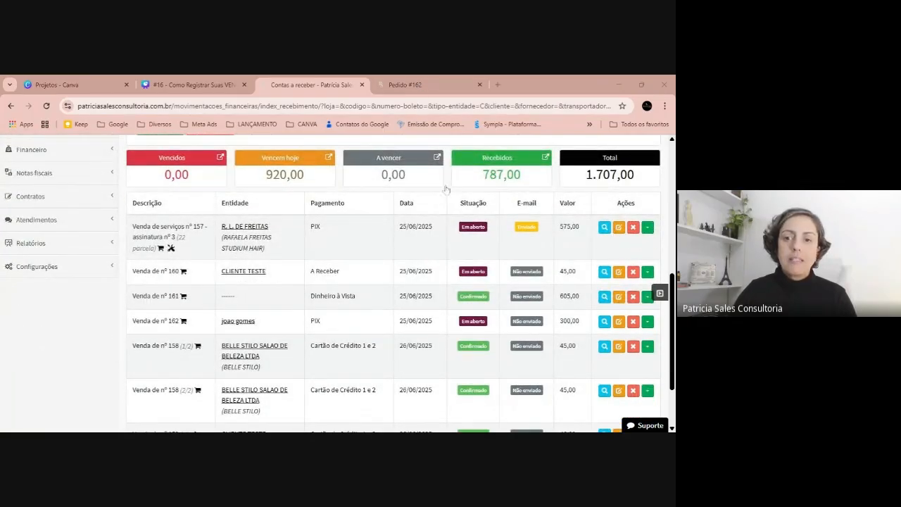
Remove the 575,00 service subscription receivable from the filtered list, and review the remaining receivables.
{"action": "left_click", "coordinate": [633, 226]}
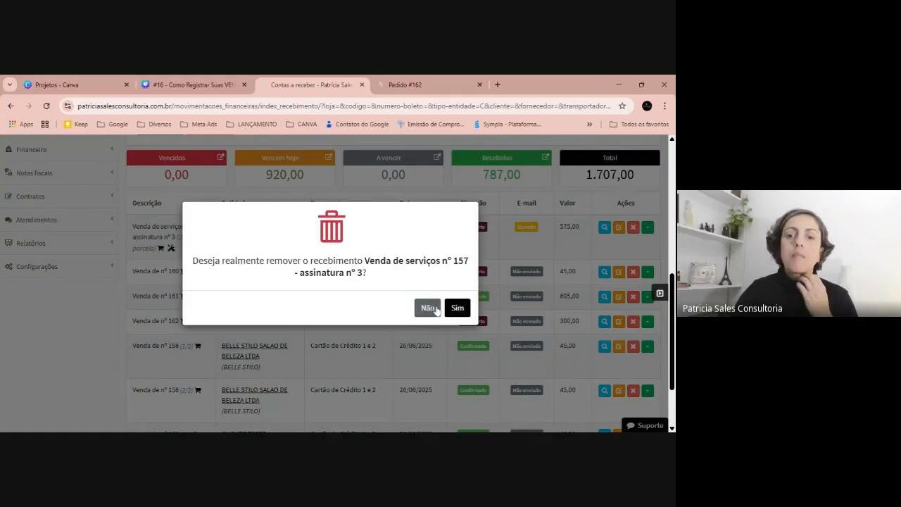
{"action": "left_click", "coordinate": [453, 308]}
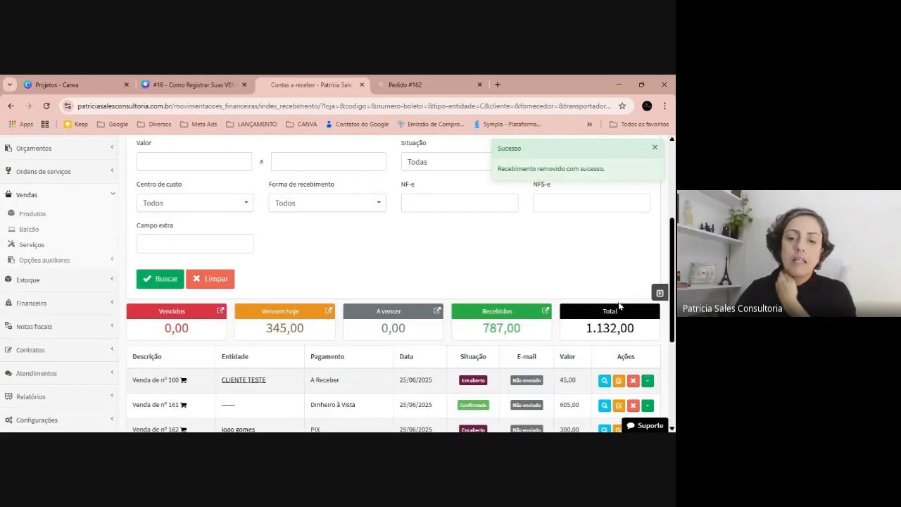
{"action": "scroll", "coordinate": [618, 308], "scroll_direction": "down", "scroll_amount": 3}
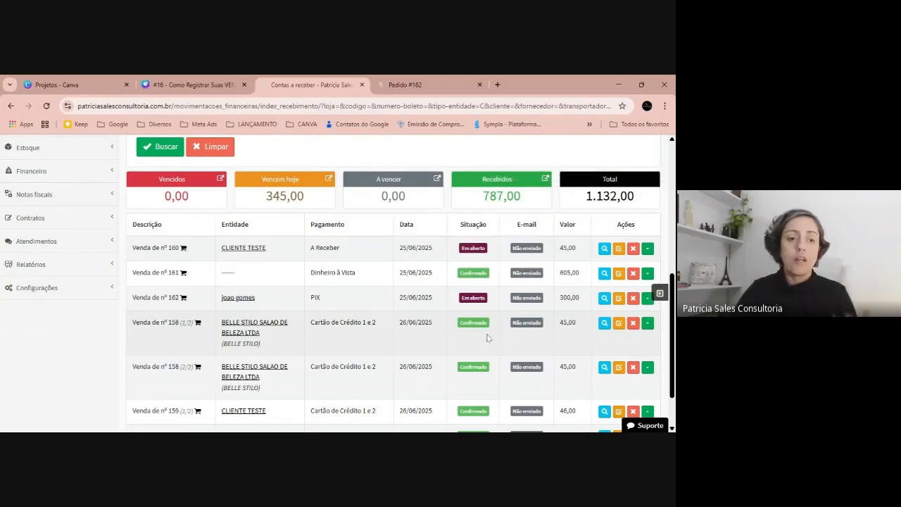
{"action": "scroll", "coordinate": [479, 254], "scroll_direction": "down", "scroll_amount": 2}
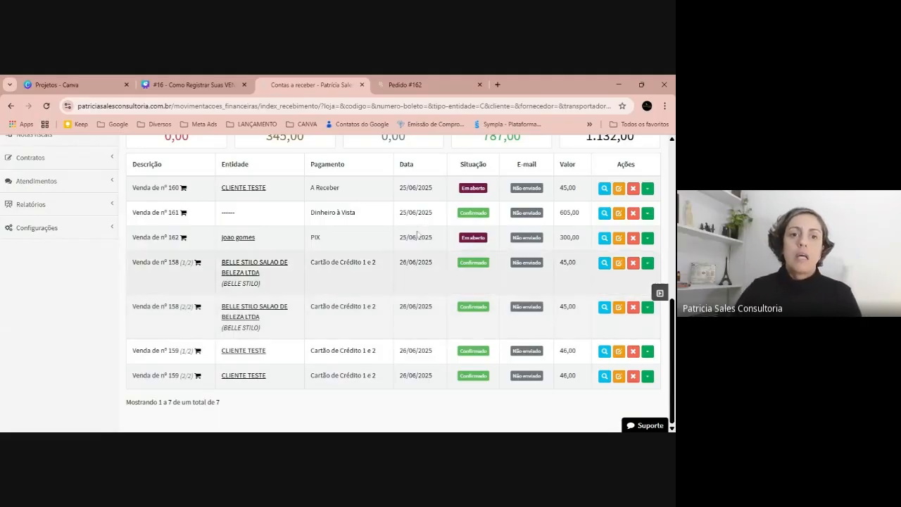
Switch to the Canva presentation and show the "Dica extra: Integração com financeiro" slide full screen.
{"action": "left_click", "coordinate": [242, 79]}
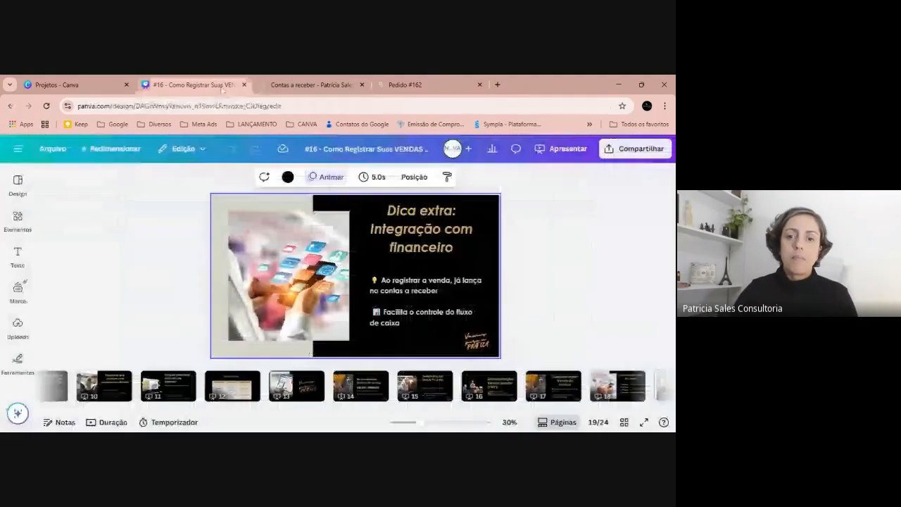
{"action": "left_click", "coordinate": [643, 421]}
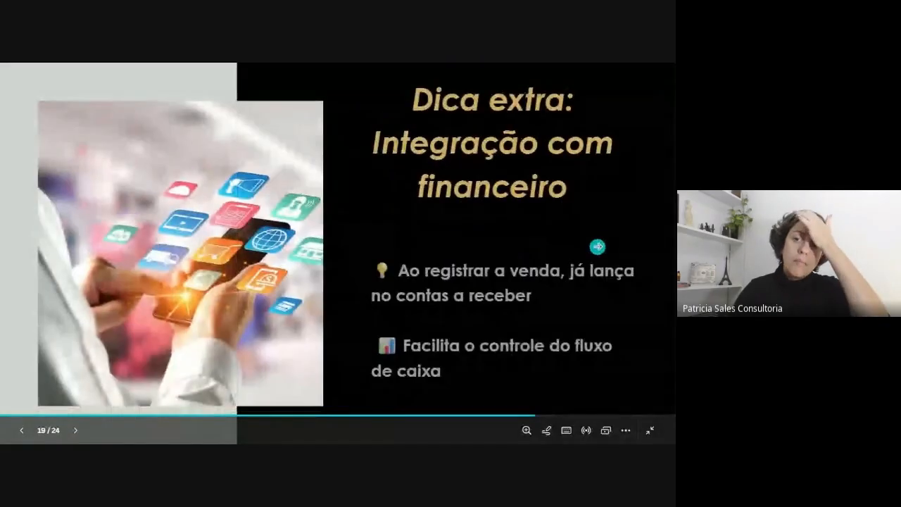
{"action": "left_click", "coordinate": [597, 246]}
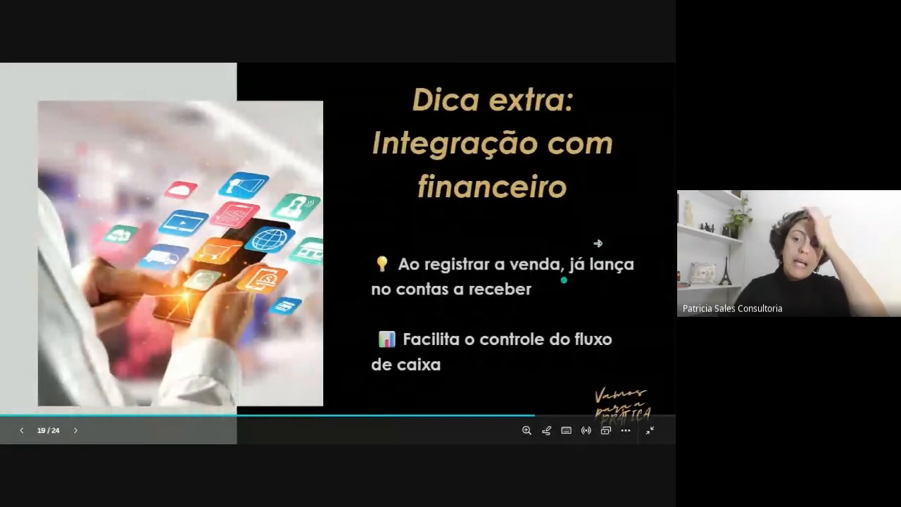